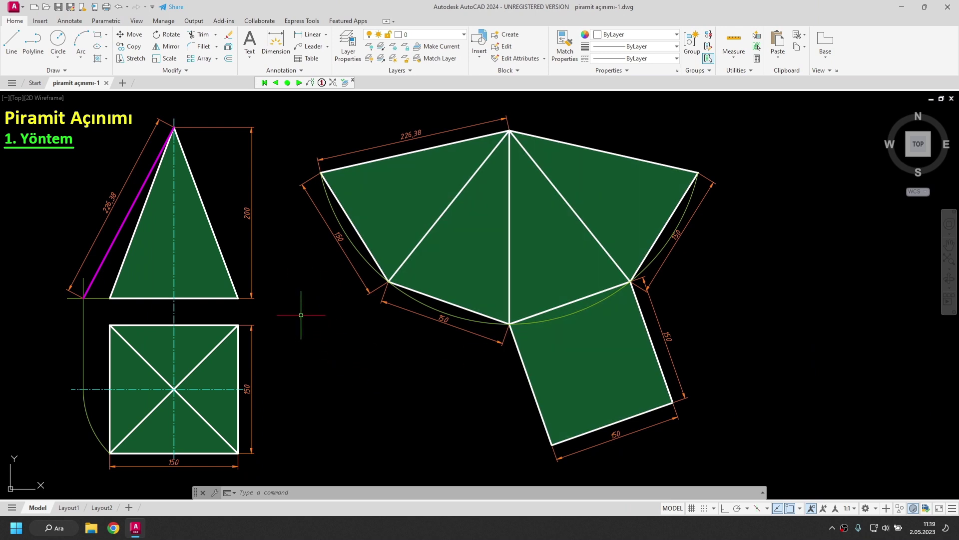
Create a new blank drawing, Drawing1, beside the pyramid unfolding drawing
click(127, 86)
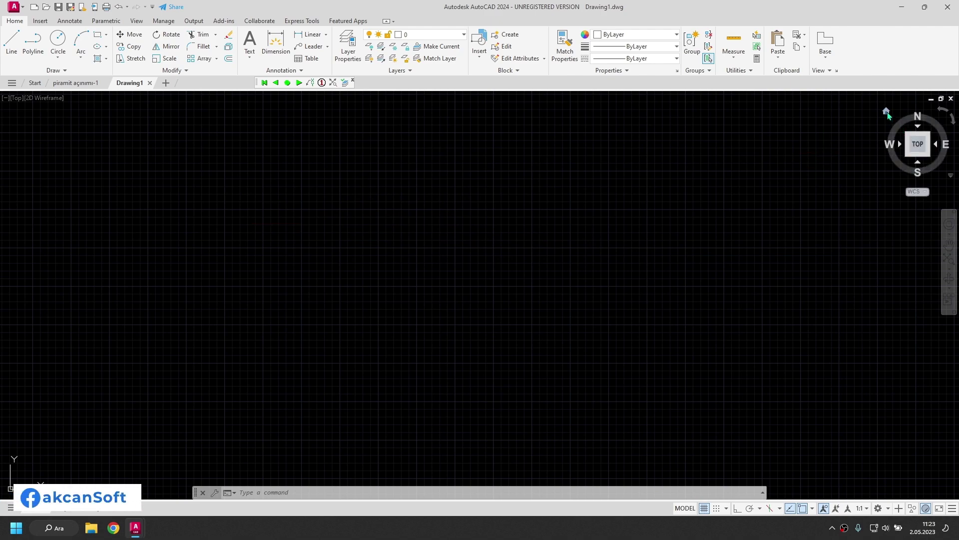
Switch to the southwest isometric view with Conceptual shading
click(887, 111)
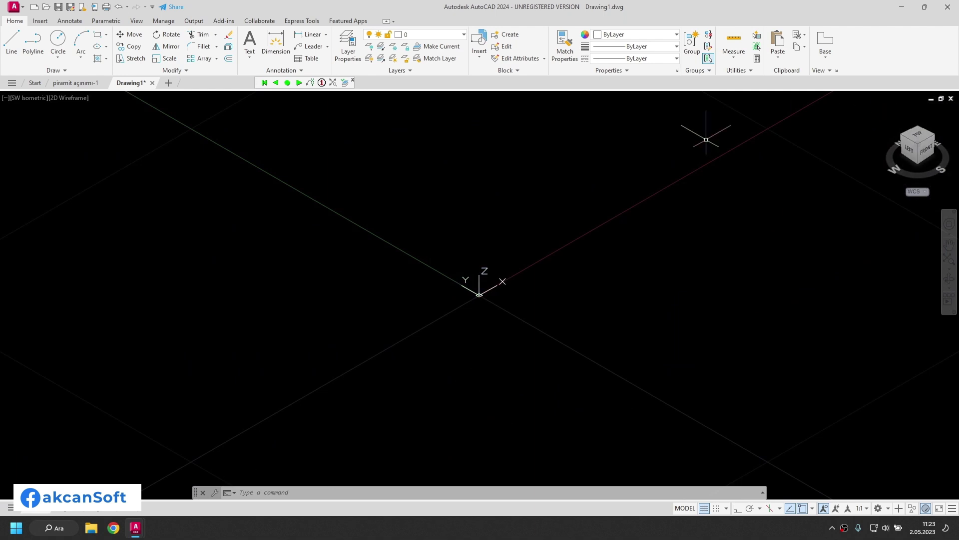
click(67, 100)
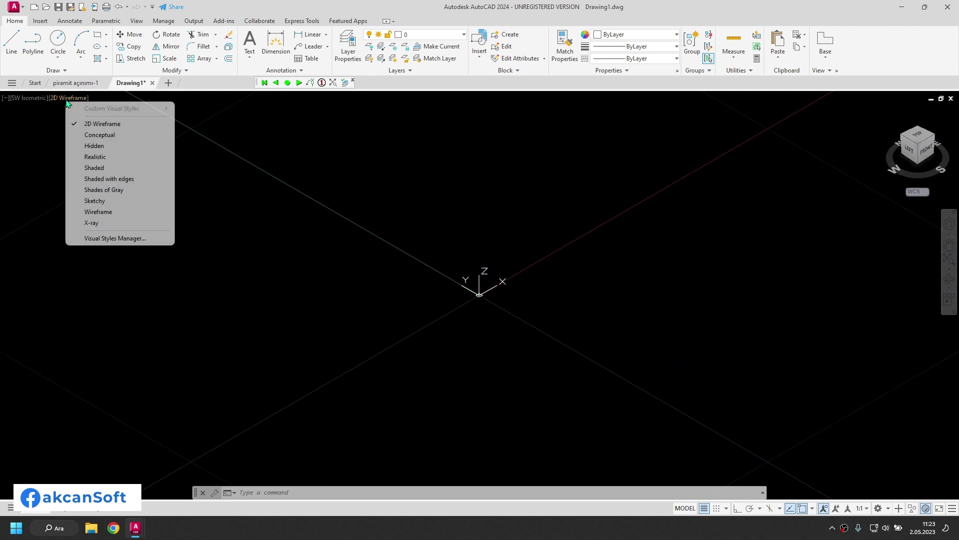
click(129, 136)
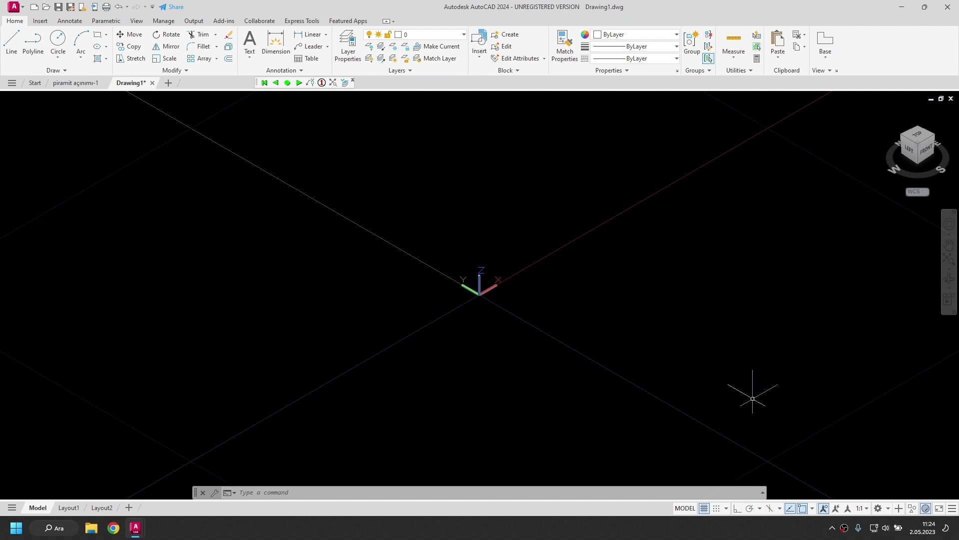
Switch to the 3D Modeling workspace, close Activity Insights, and check the reference drawing
click(889, 508)
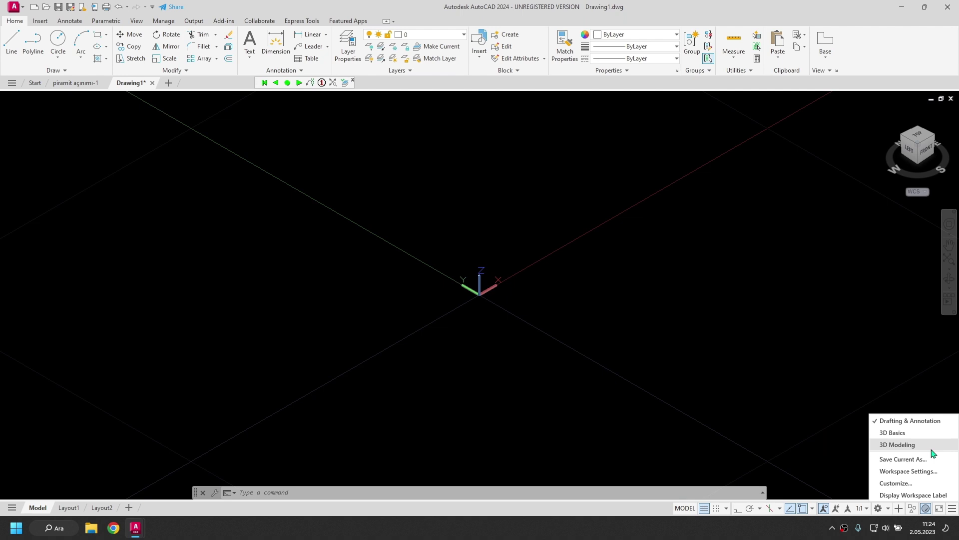
click(899, 444)
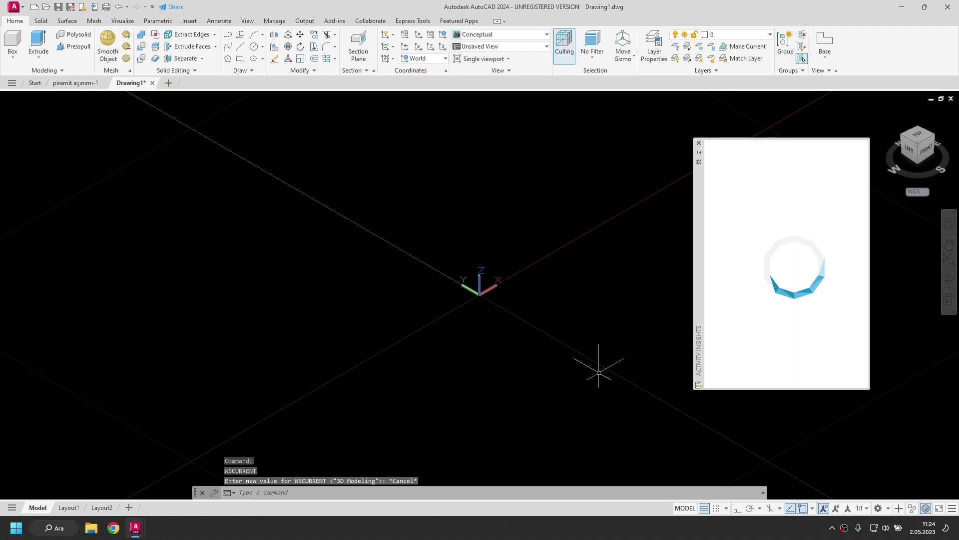
click(699, 142)
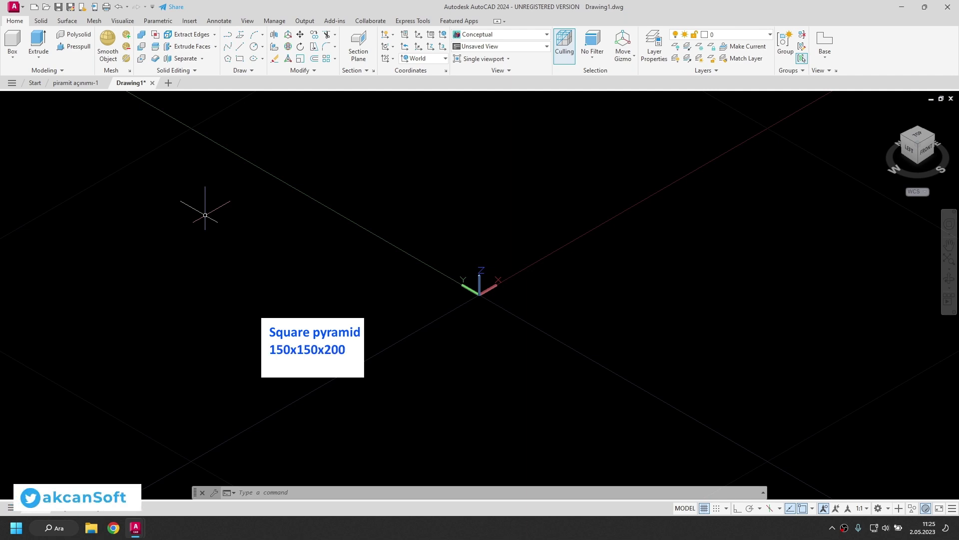
click(75, 82)
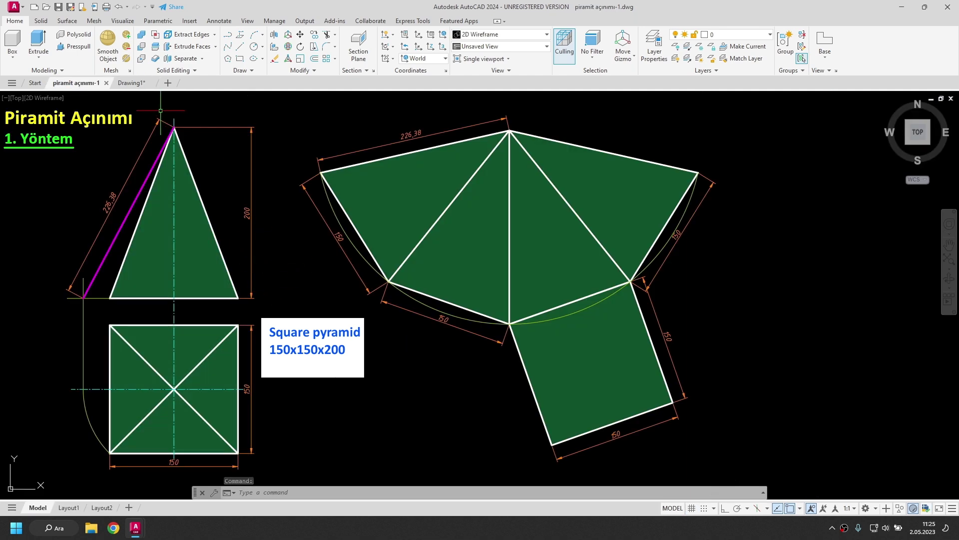
click(140, 84)
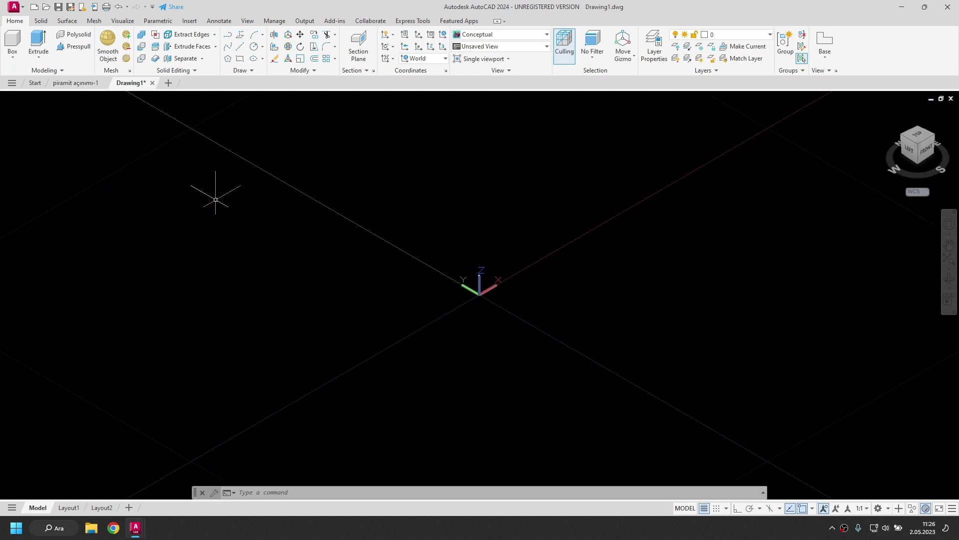
Draw a pyramid solid centred at 0,0 with base radius 75 and height 200, ortho on
click(15, 63)
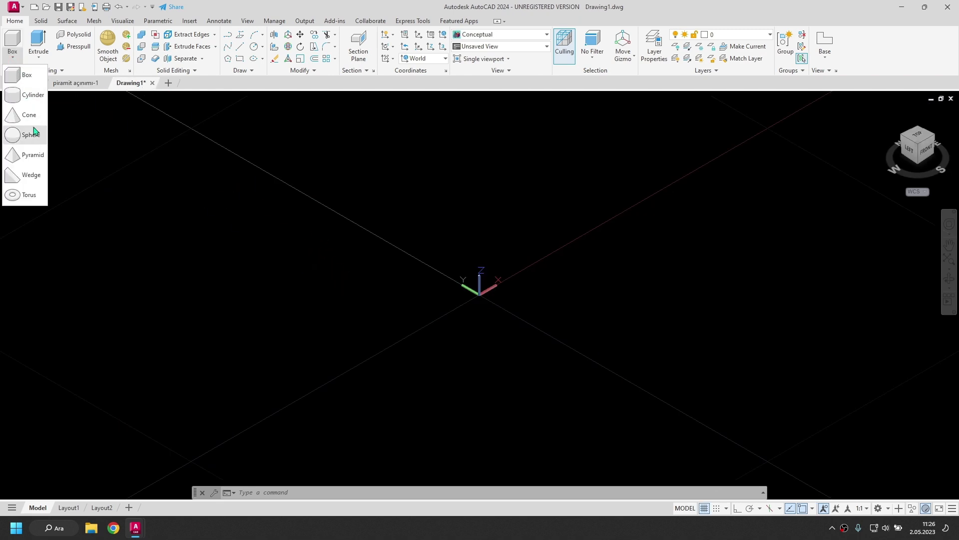
click(33, 155)
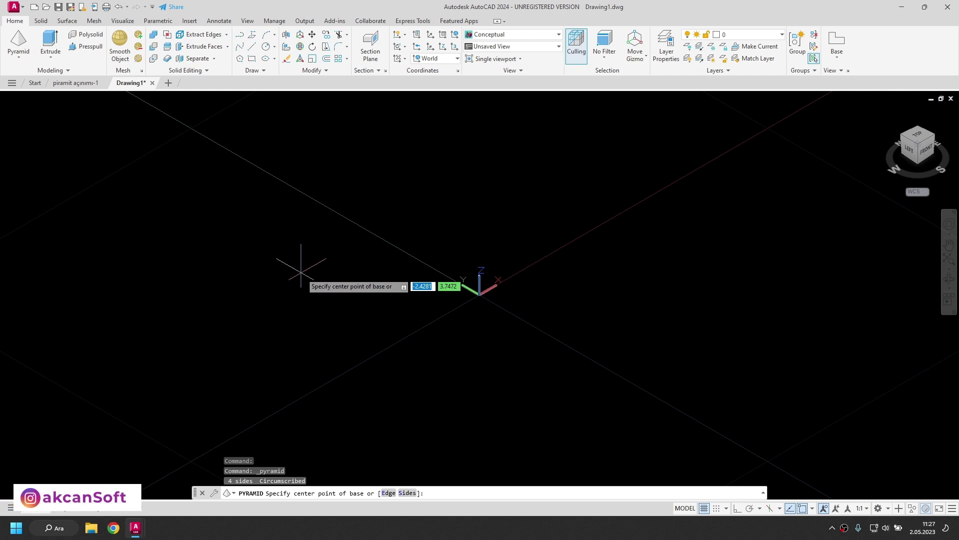
text(0,0)
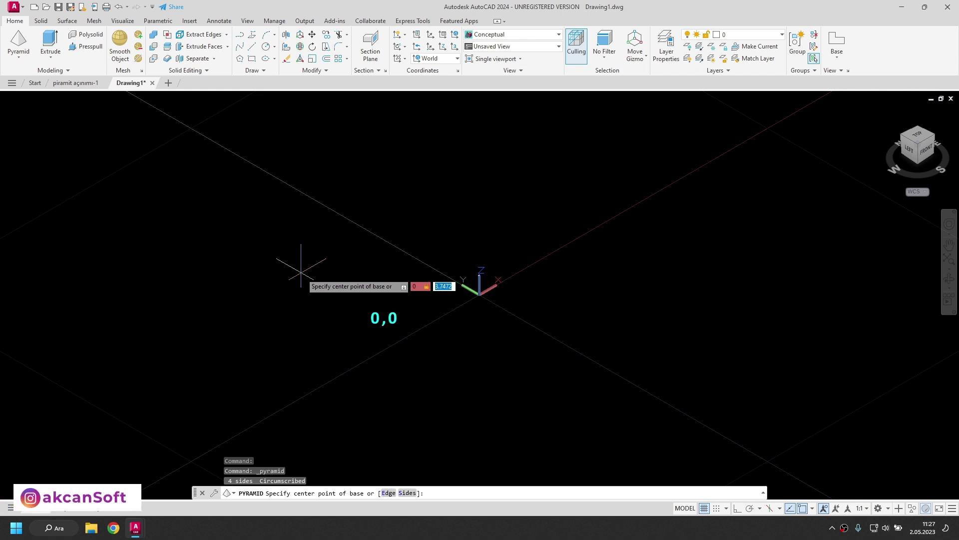
key(Return)
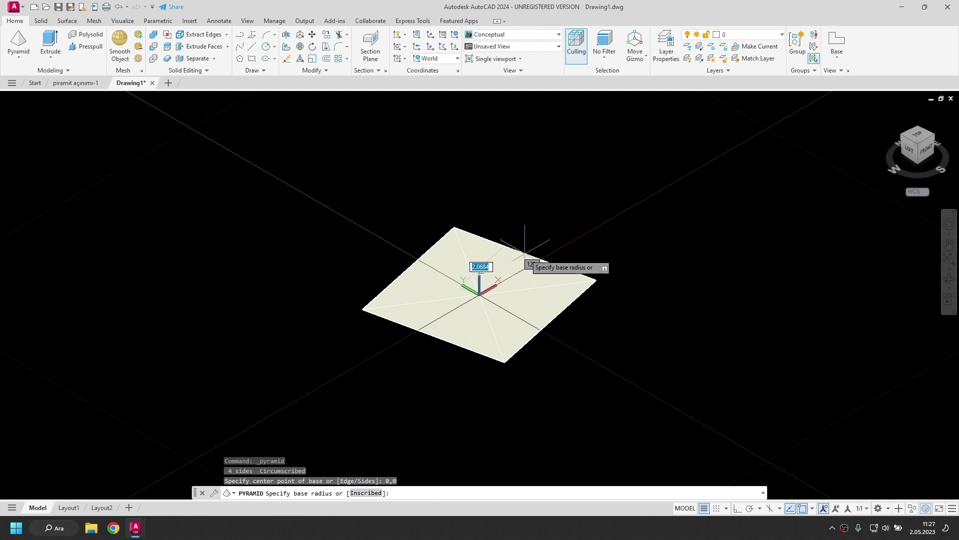
key(F8)
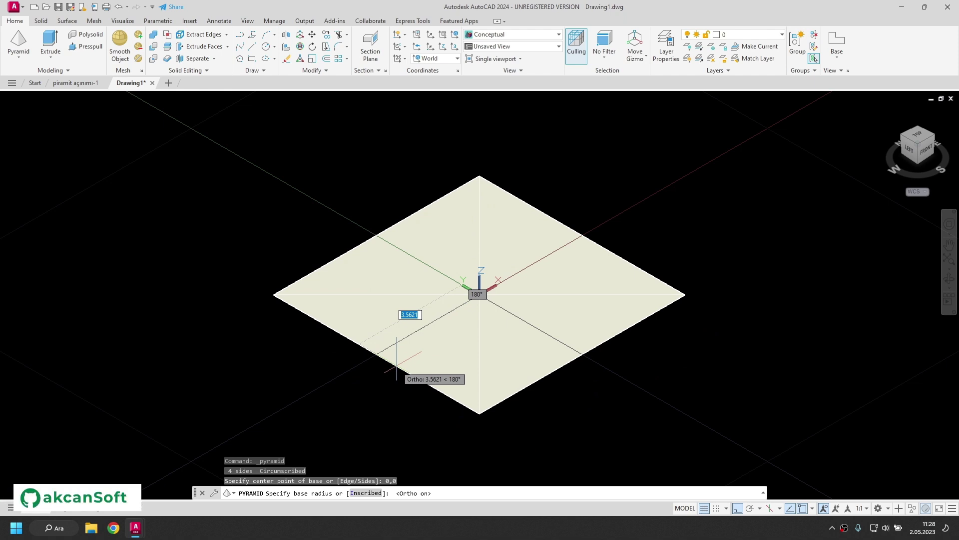
text(75)
key(Return)
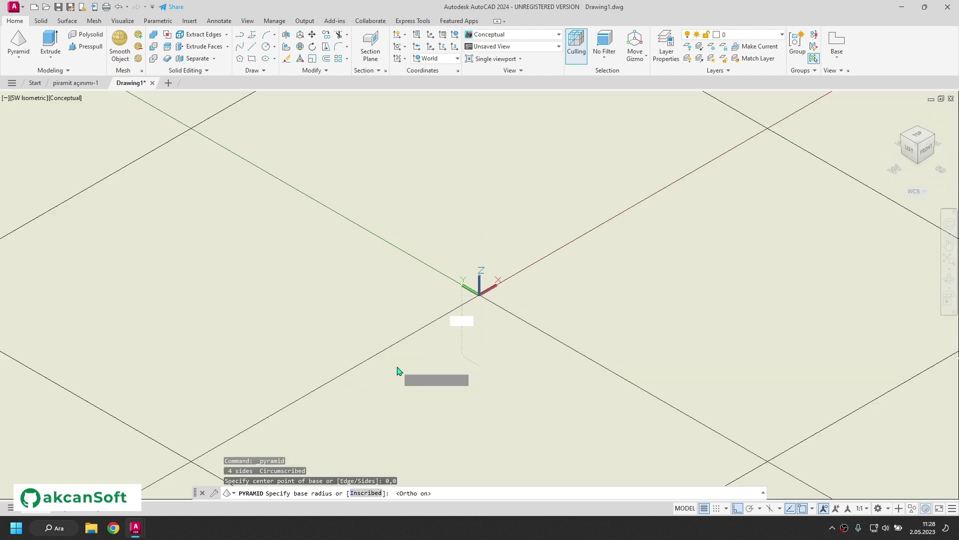
scroll(395, 352, down, 10)
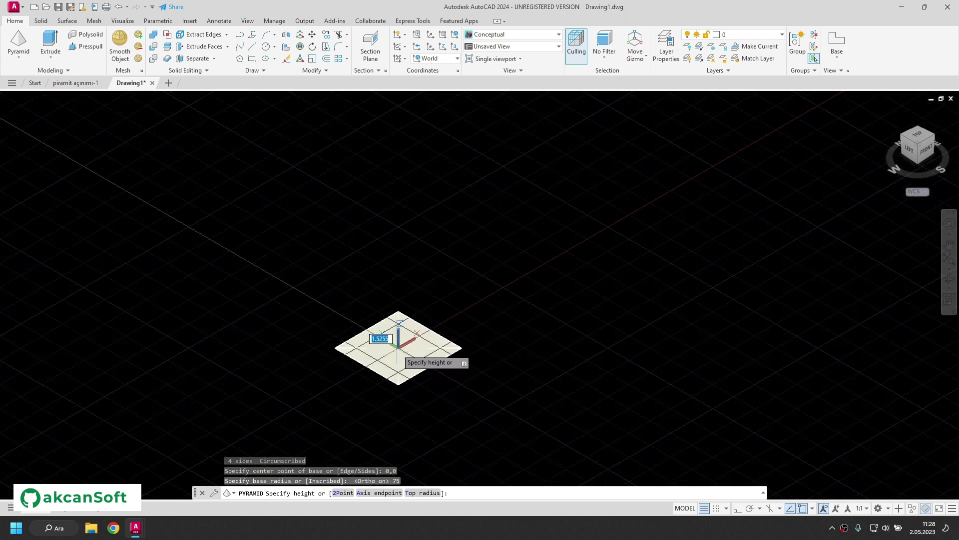
middle_drag(394, 342, 393, 309)
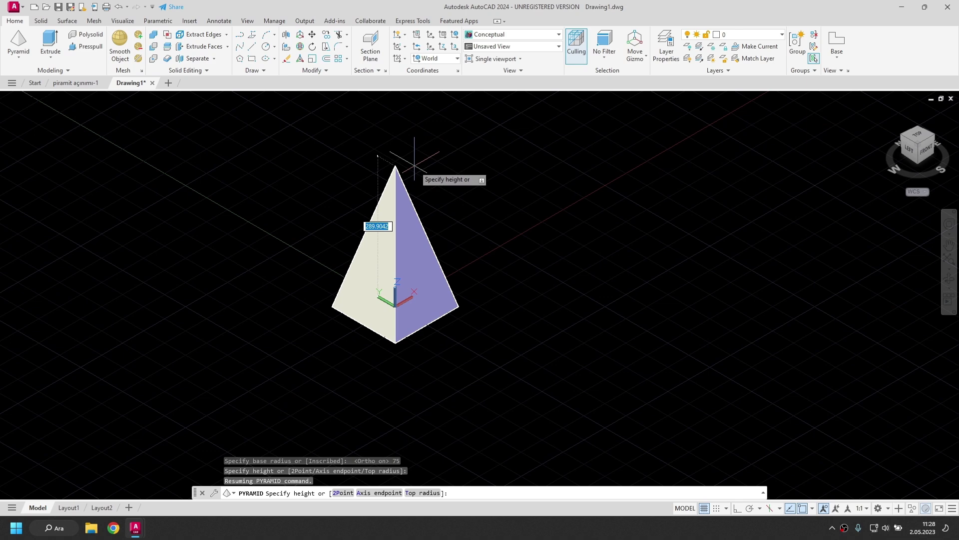
text(200)
key(Return)
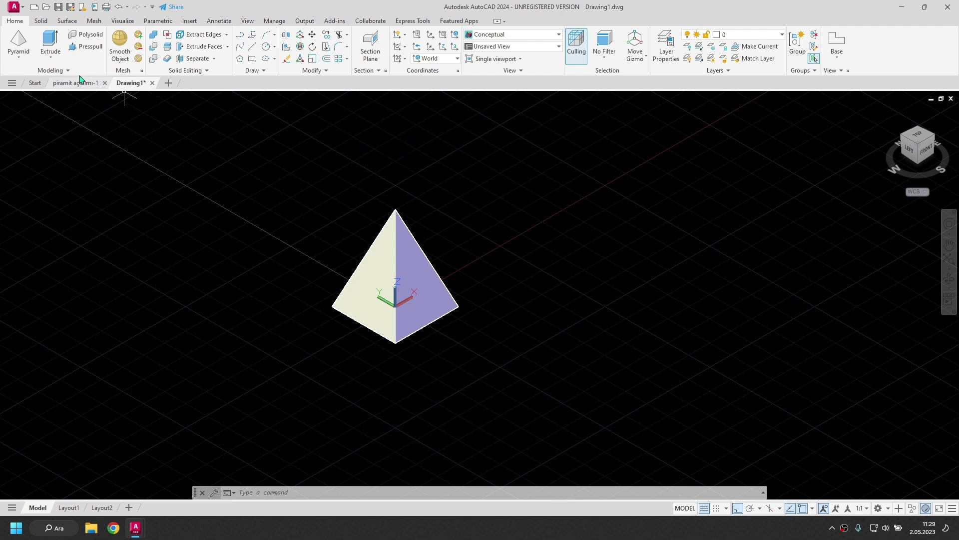
Draw a 6-sided pyramid to the right of the first, radius 75, height 200
click(18, 44)
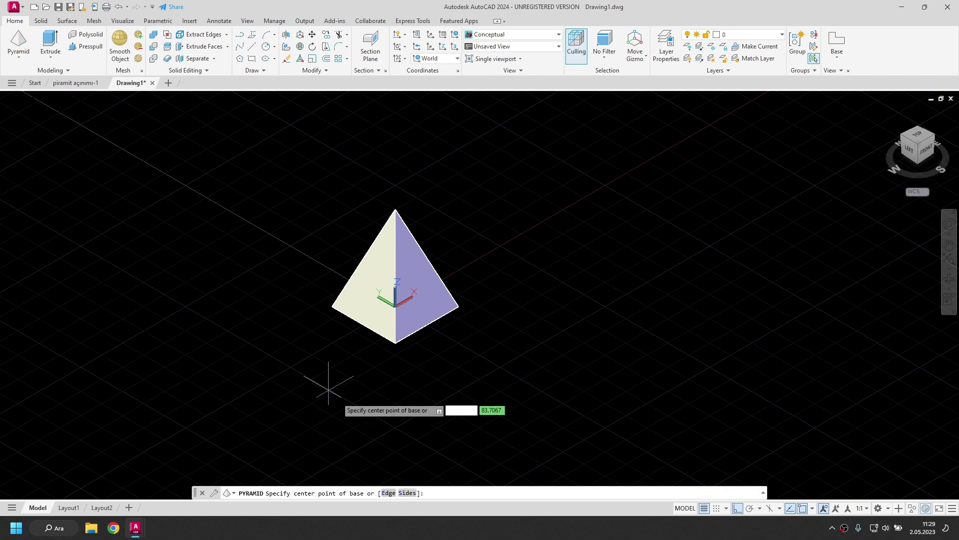
click(407, 493)
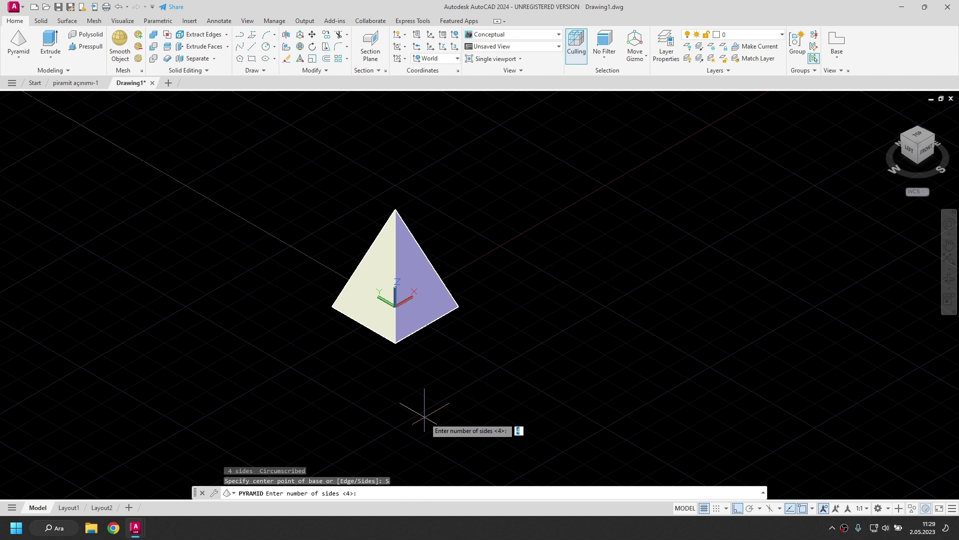
text(6)
key(Return)
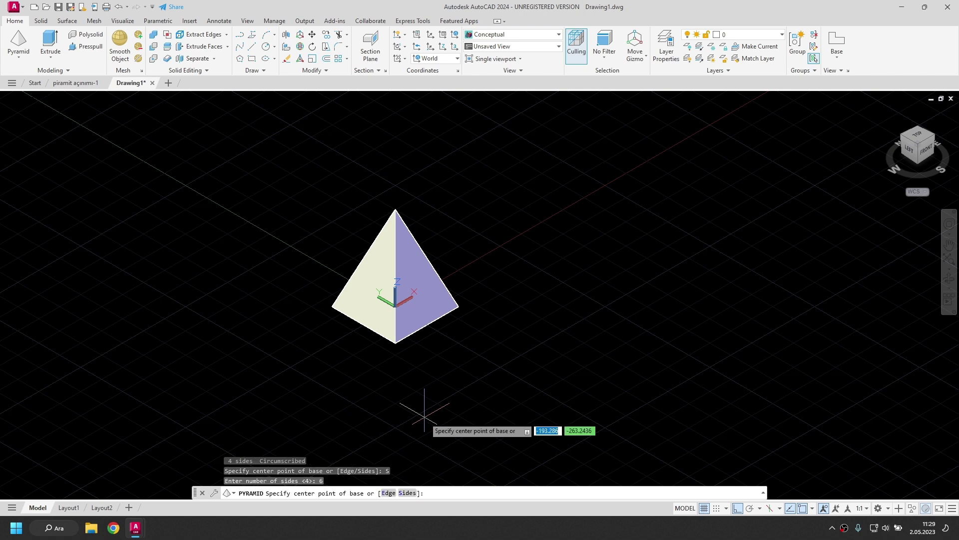
click(637, 288)
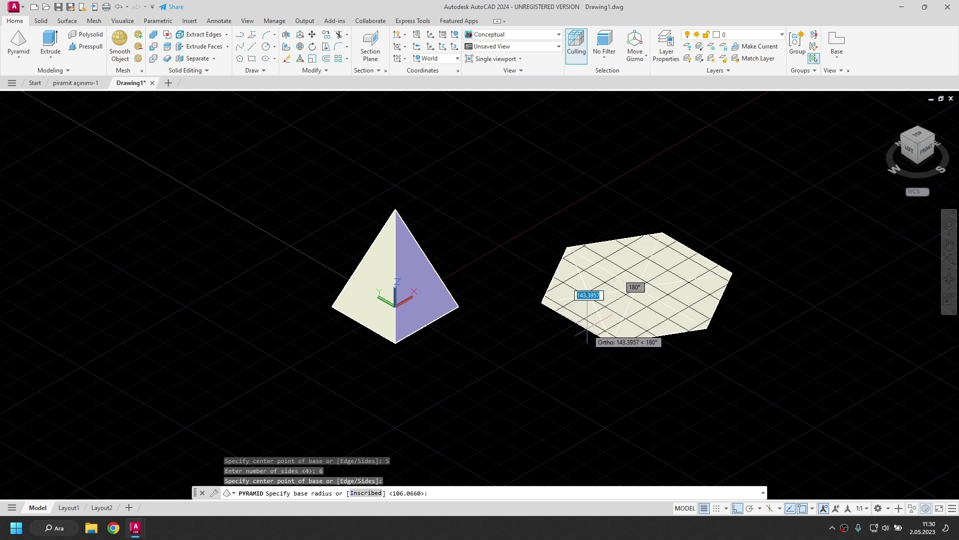
text(75)
key(Return)
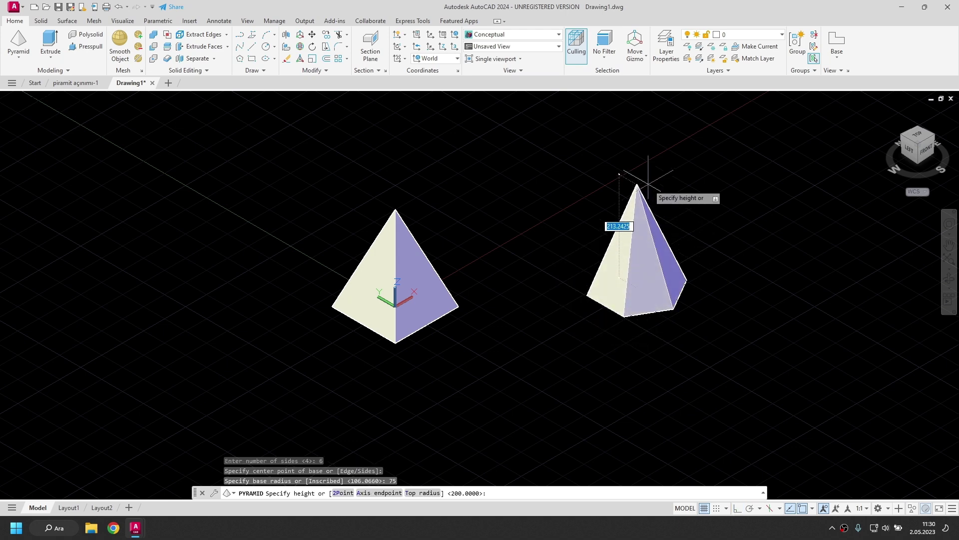
text(200)
key(Return)
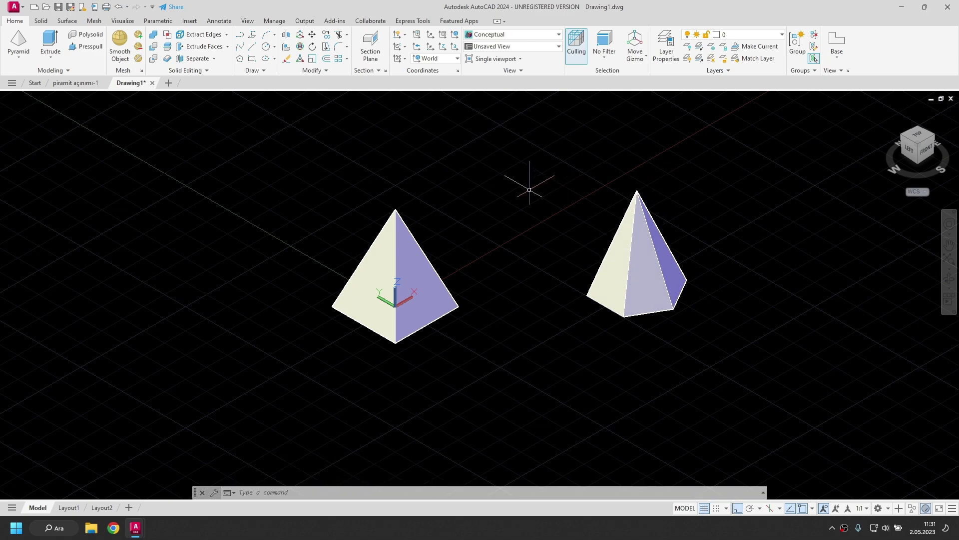
shift+middle_drag(527, 297, 491, 287)
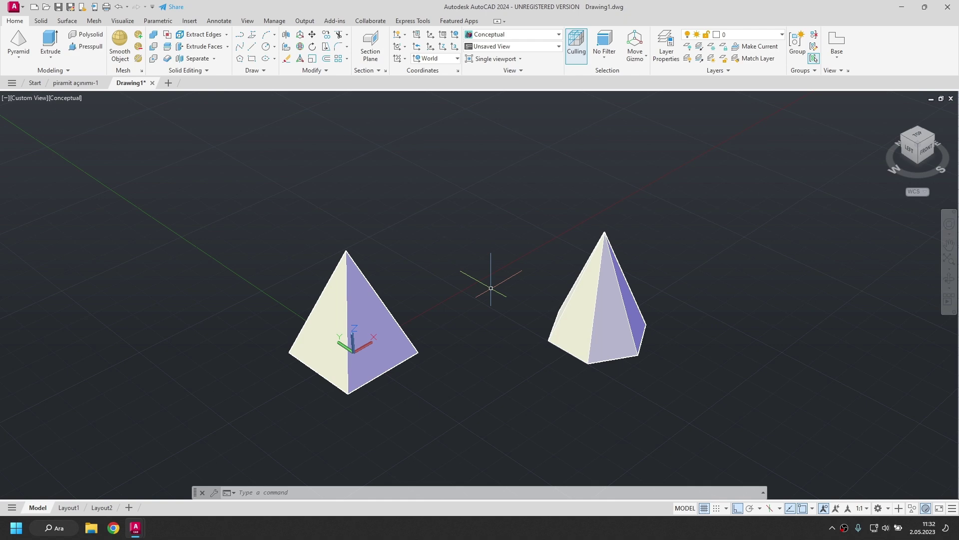
Delete the hexagonal pyramid and show the square pyramid's properties
click(635, 315)
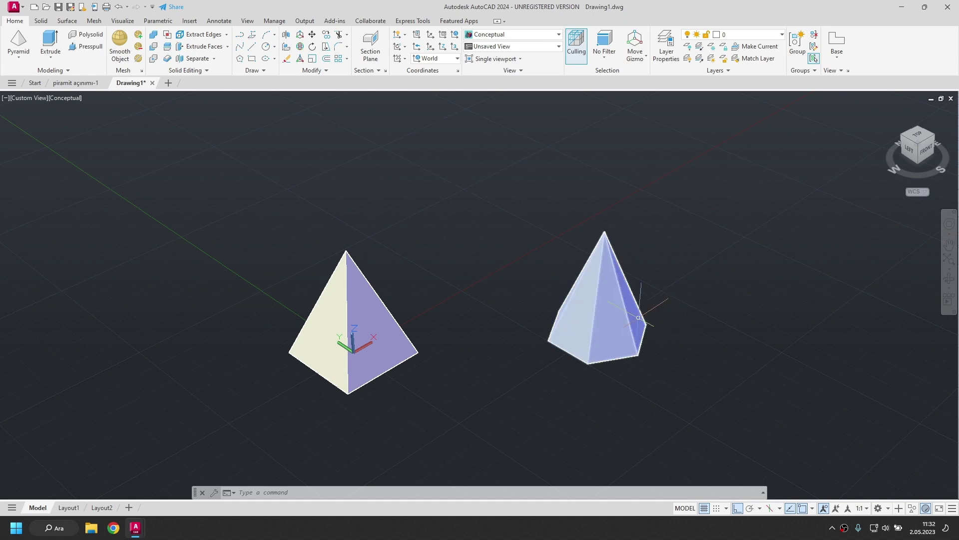
key(Delete)
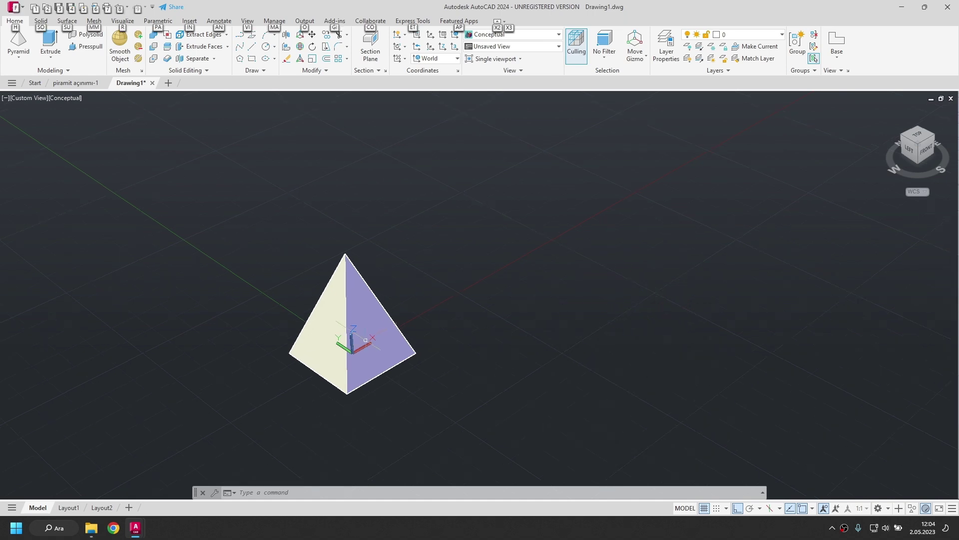
click(374, 324)
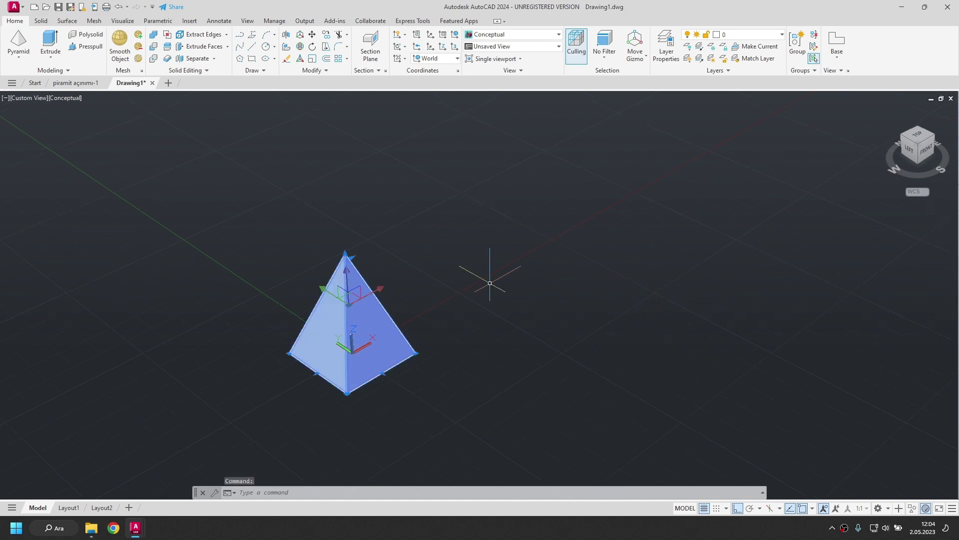
key(ctrl+1)
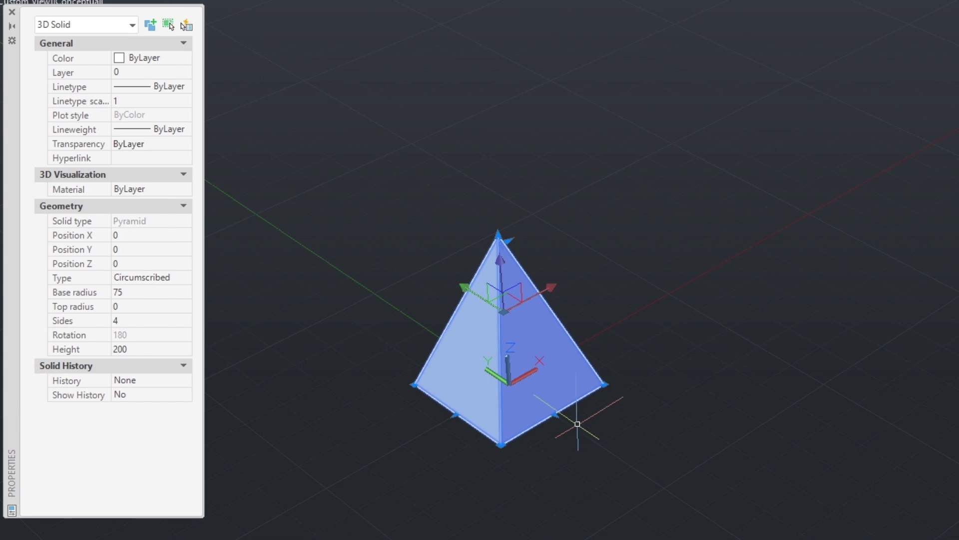
Stretch the base grip by 5 to make the base radius 80
scroll(578, 407, up, 3)
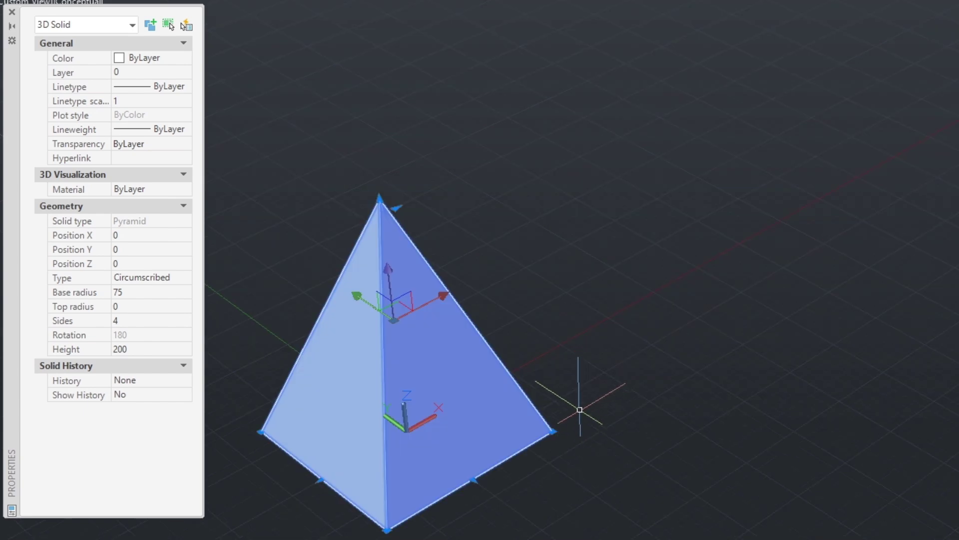
middle_drag(580, 407, 707, 360)
scroll(665, 404, up, 3)
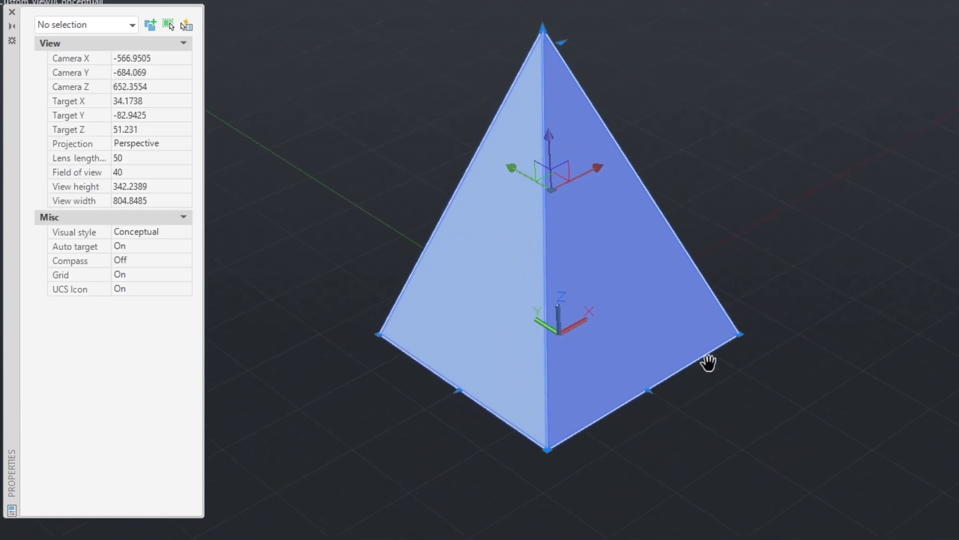
mouse_move(646, 389)
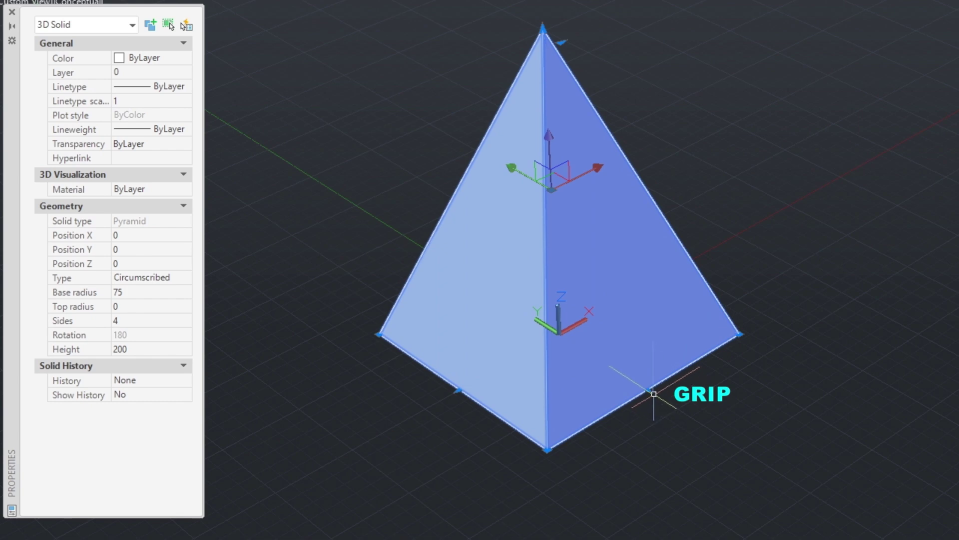
click(647, 389)
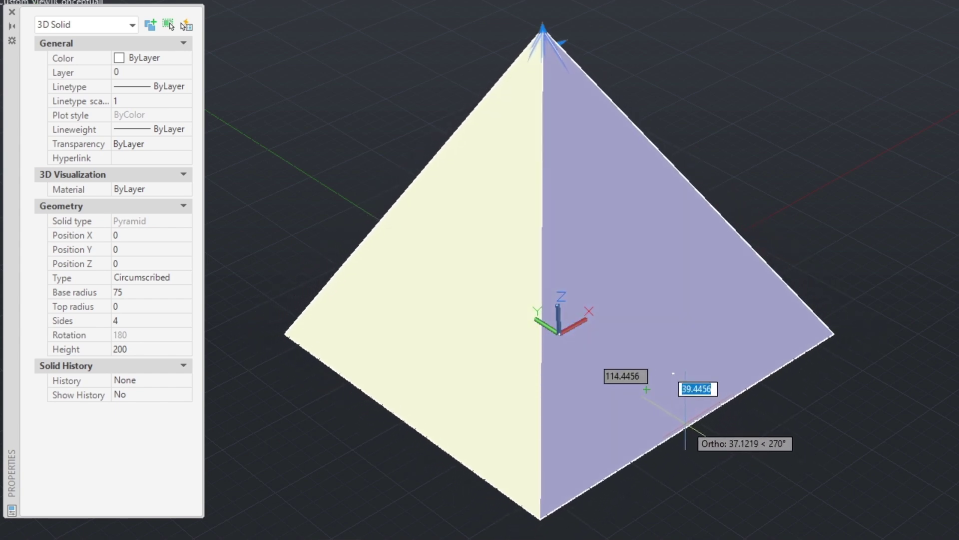
text(5)
key(Return)
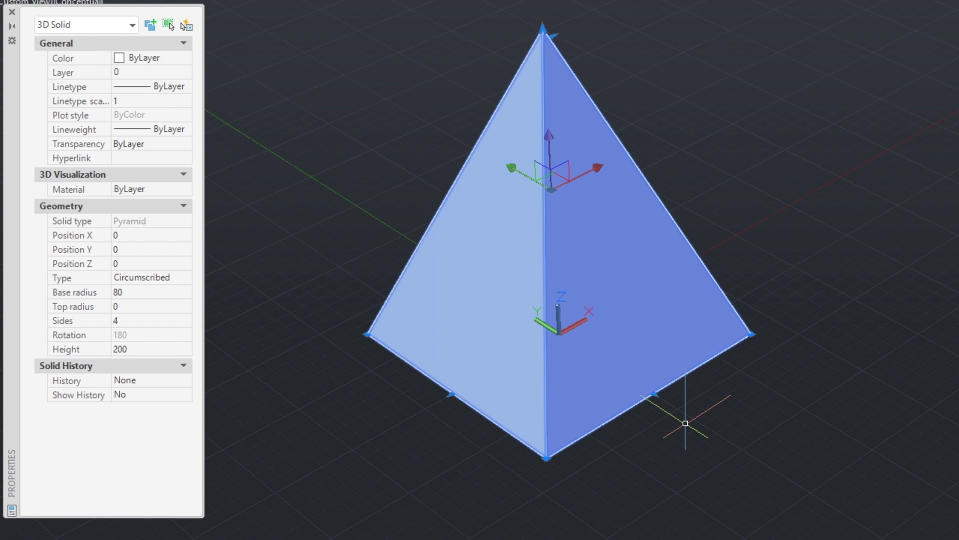
Raise the apex grip by 10 so the height becomes 210
mouse_move(653, 393)
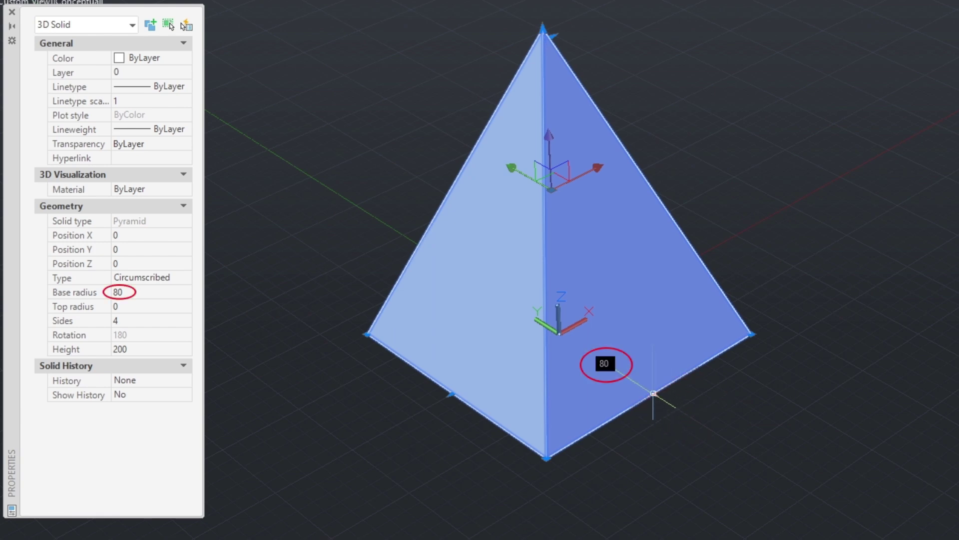
middle_drag(726, 180, 722, 230)
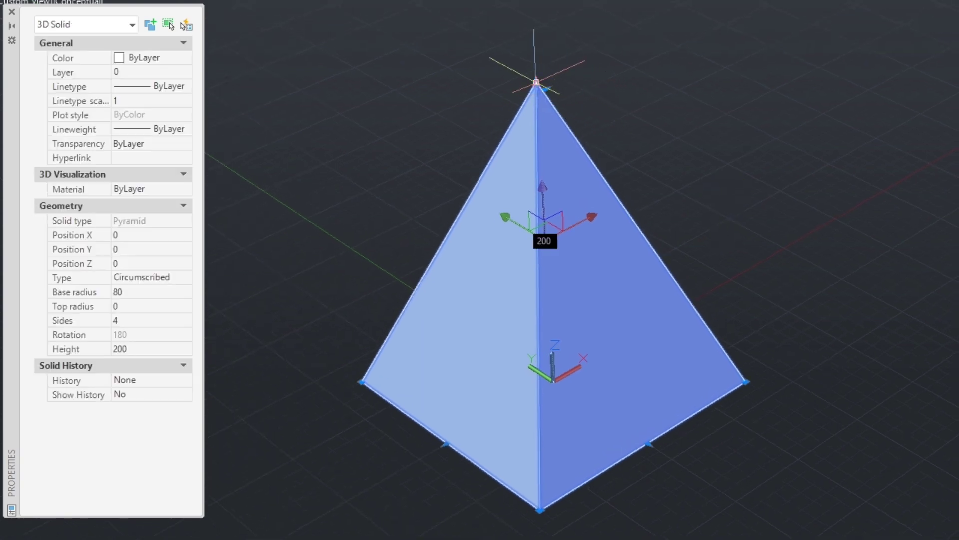
click(536, 82)
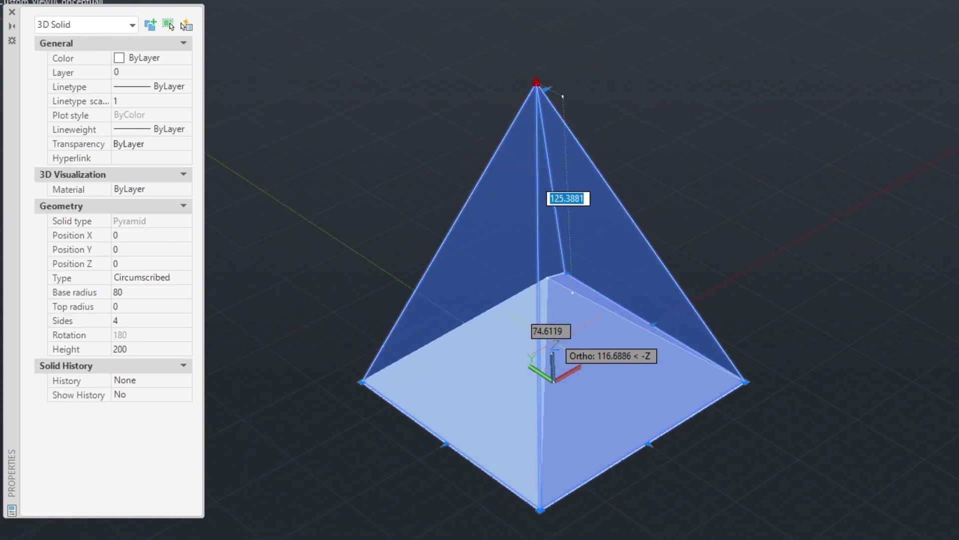
text(1)
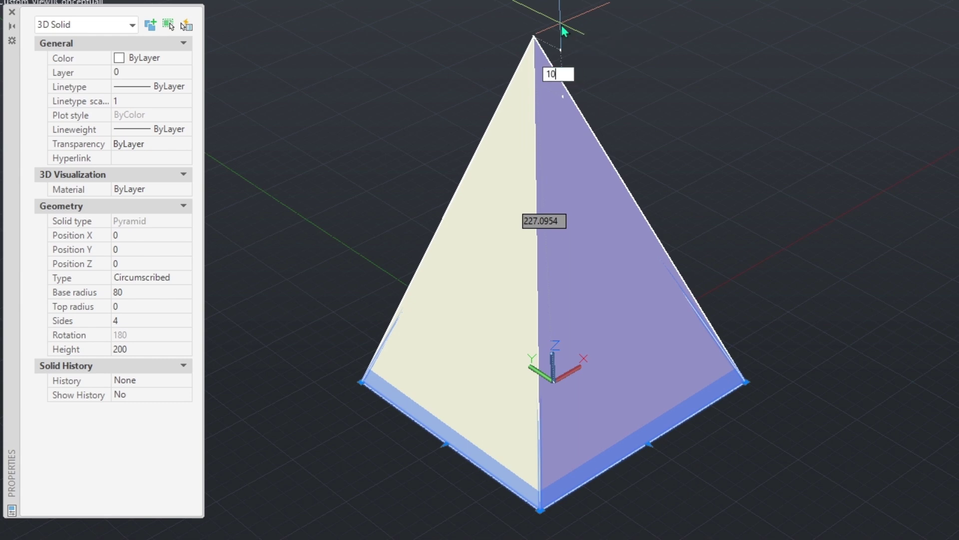
text(0)
key(Return)
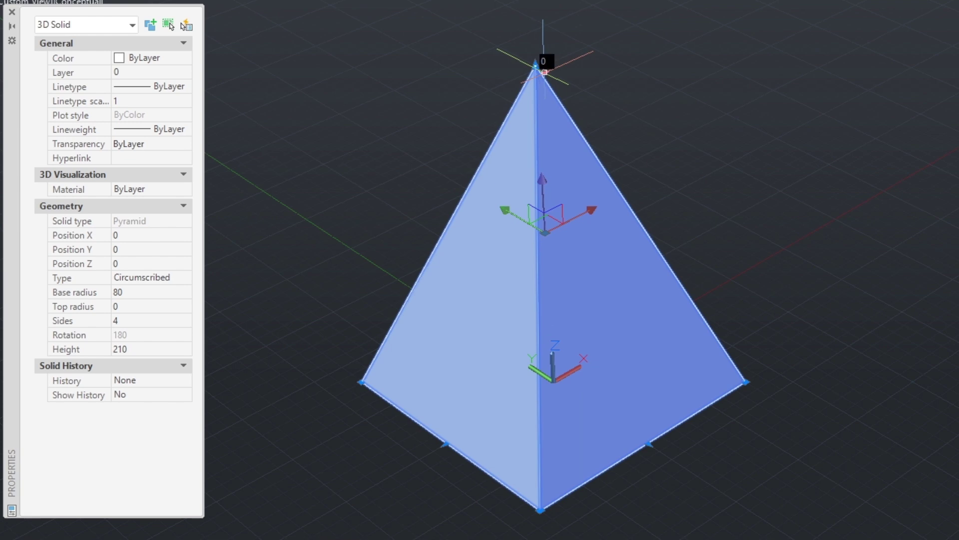
Widen the tip into a flat-topped frustum, then set Sides 6 and Height 200
click(545, 72)
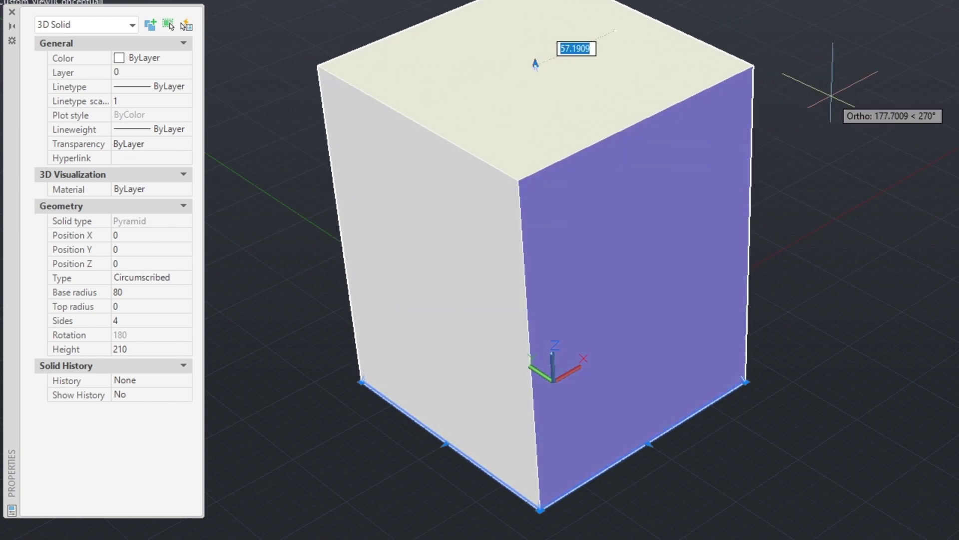
click(692, 116)
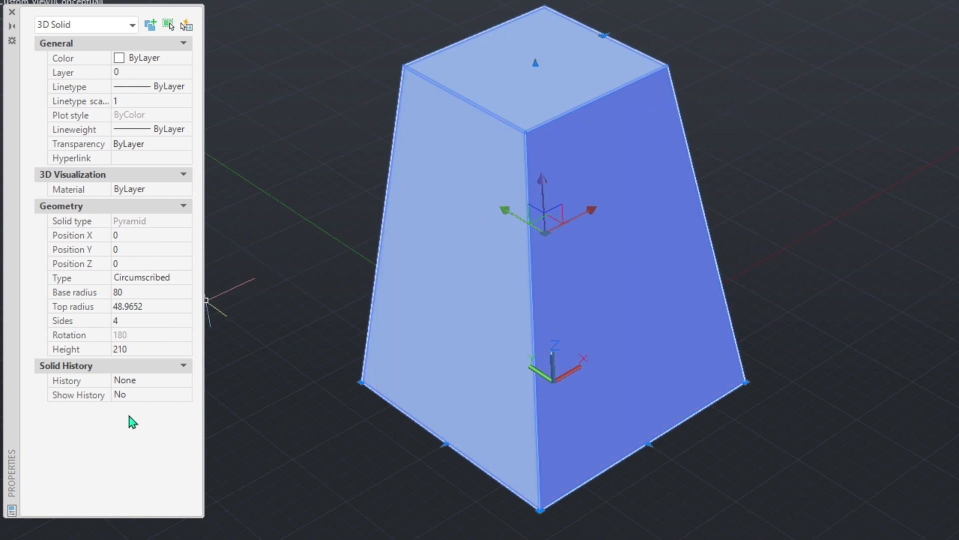
click(128, 321)
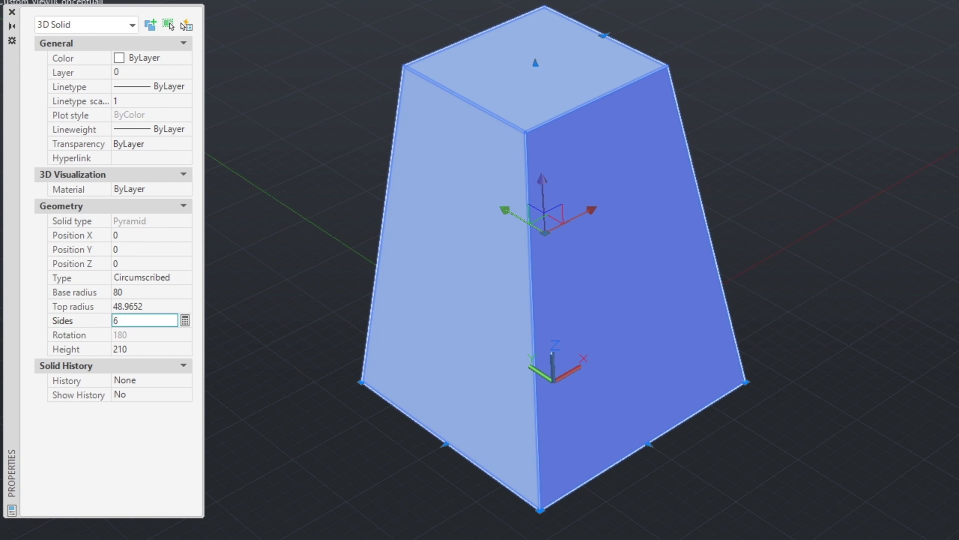
text(6)
key(Return)
click(134, 349)
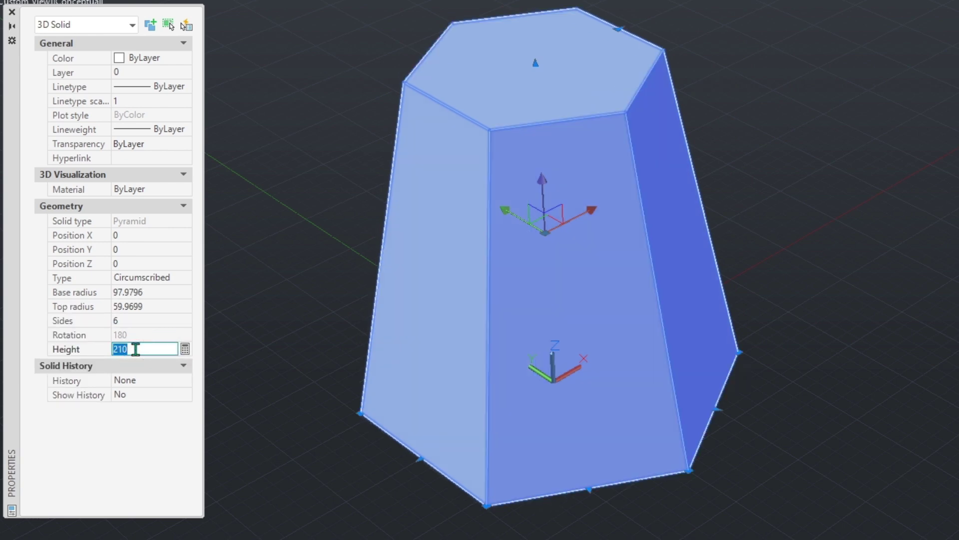
text(200)
key(Return)
Set Top radius 0, Sides 4 and Base radius 75 to restore the pointed pyramid
click(146, 306)
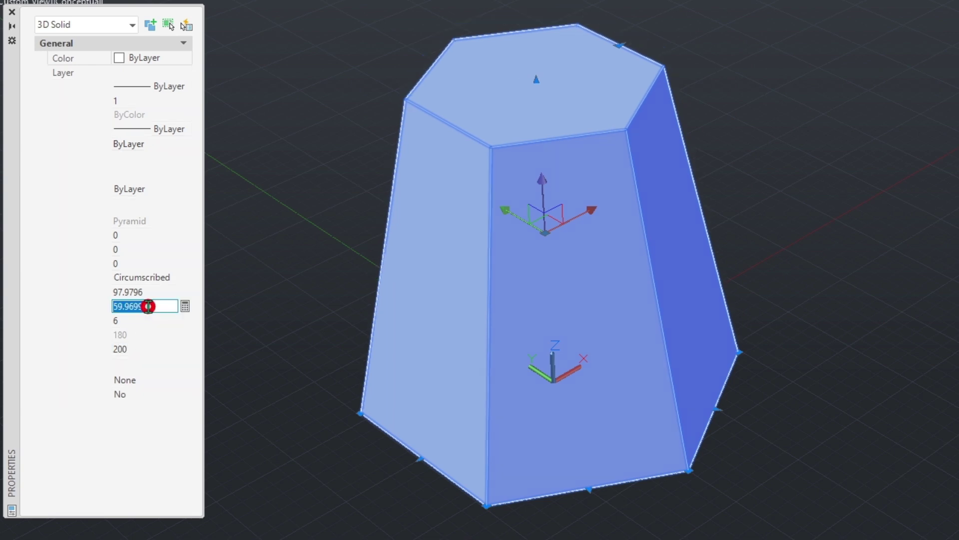
text(0)
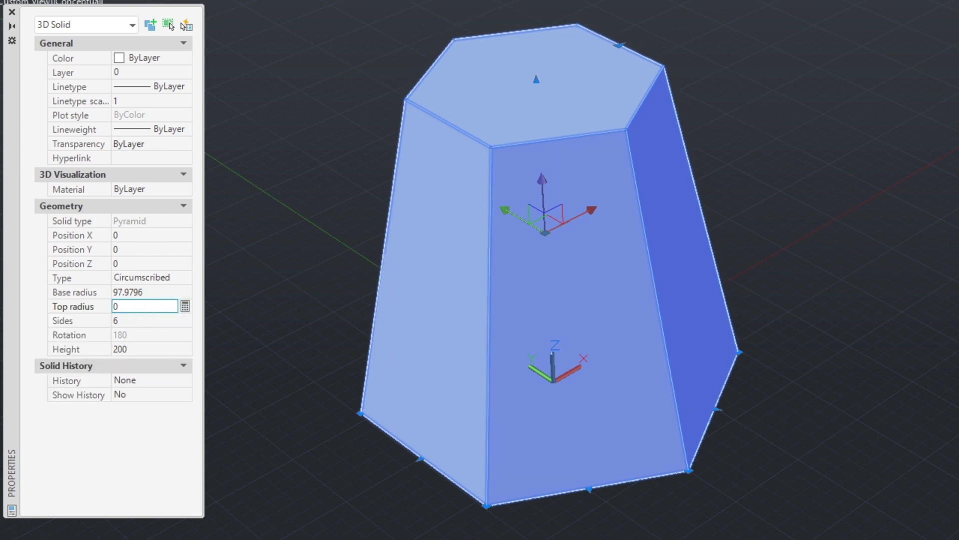
key(Tab)
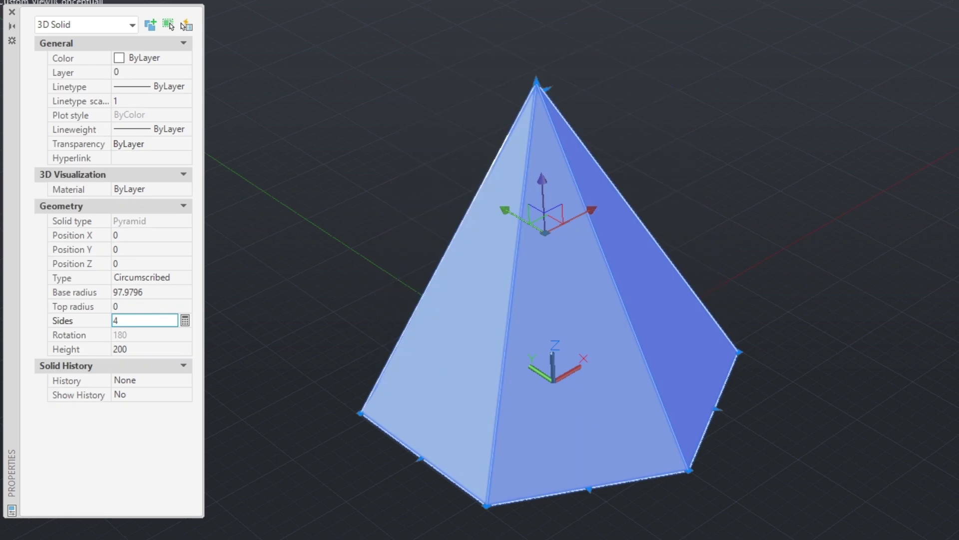
text(4)
key(Tab)
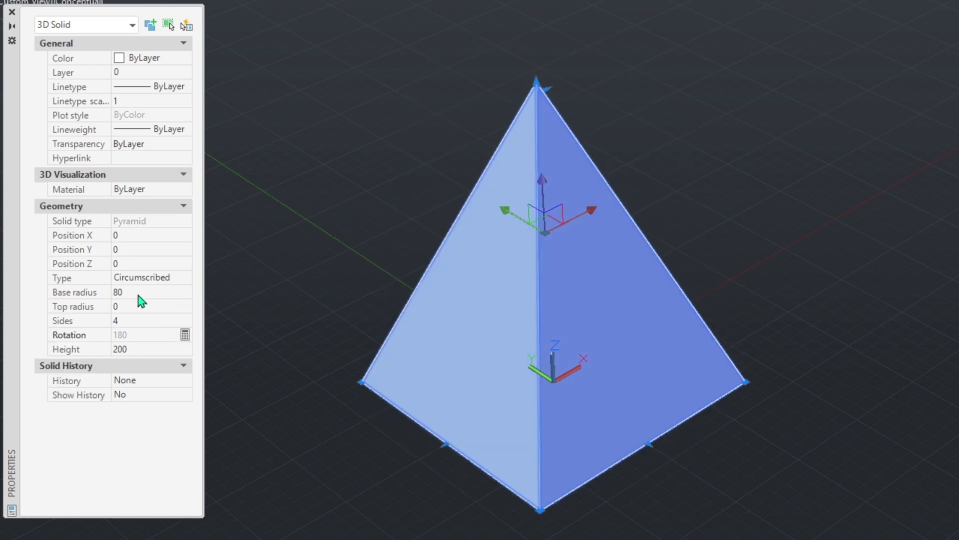
click(127, 292)
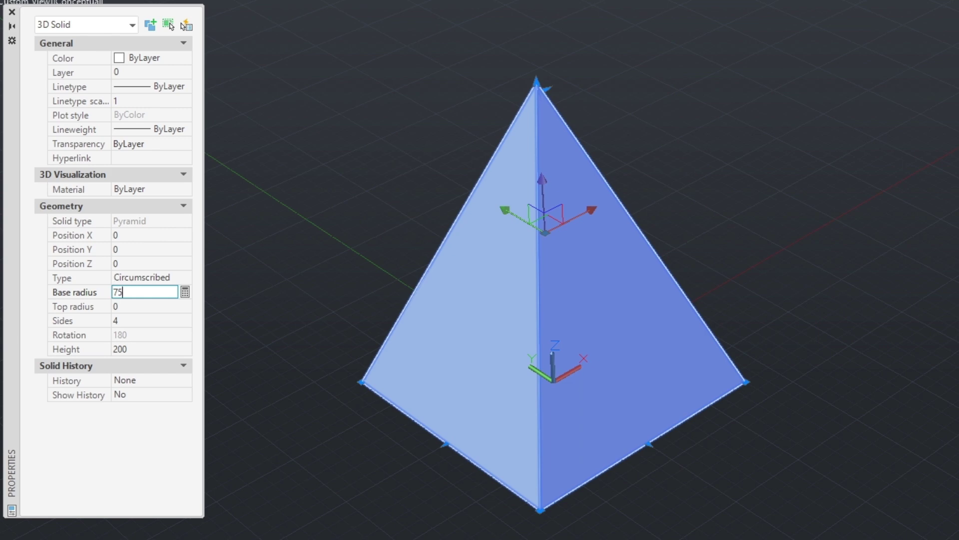
key(Tab)
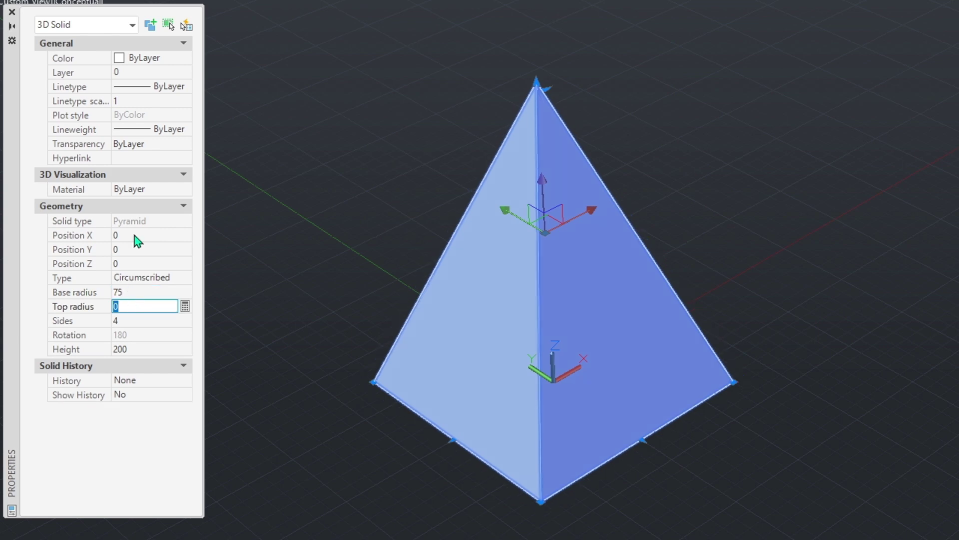
Colour the pyramid Green and close the Properties panel
click(146, 59)
click(145, 59)
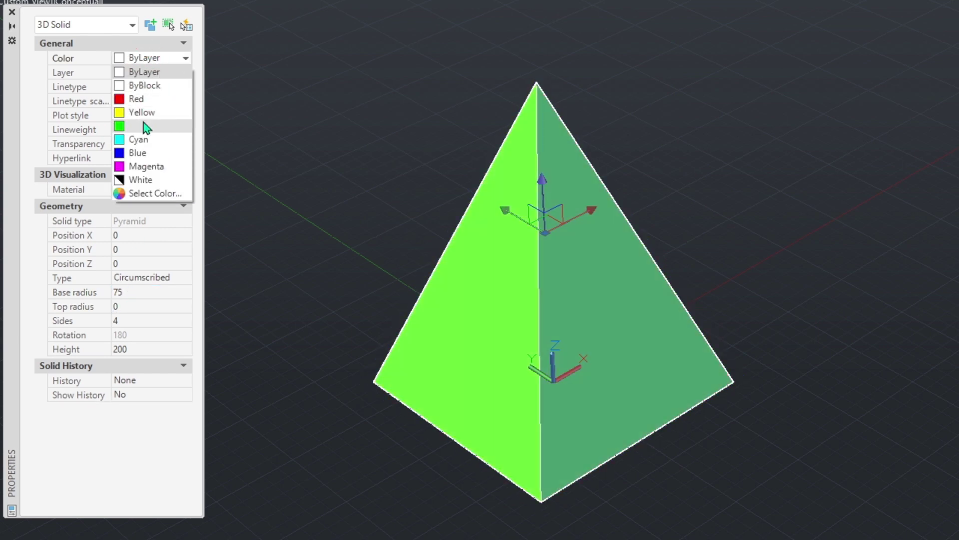
click(142, 128)
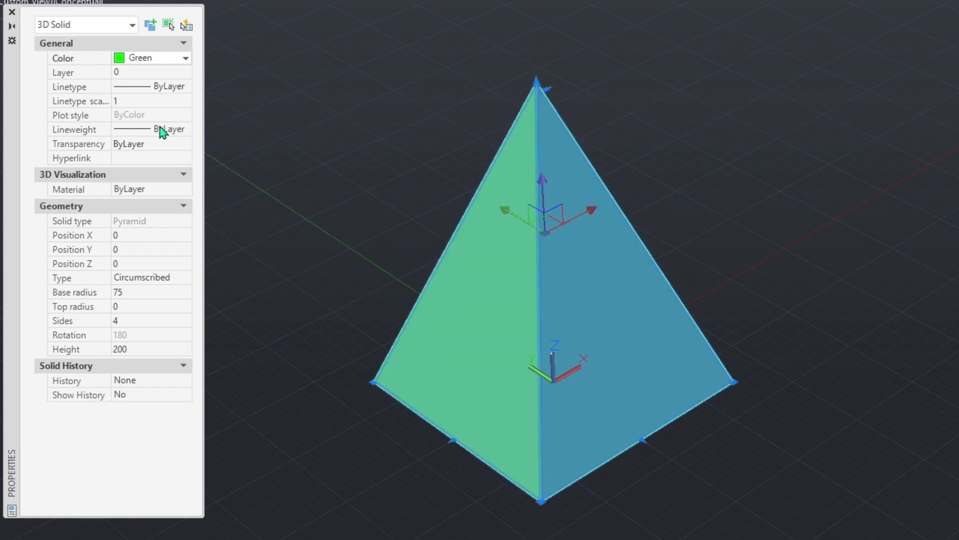
click(11, 12)
Set the ViewCube to Parallel projection, save the current view as Home, and return to it
key(Escape)
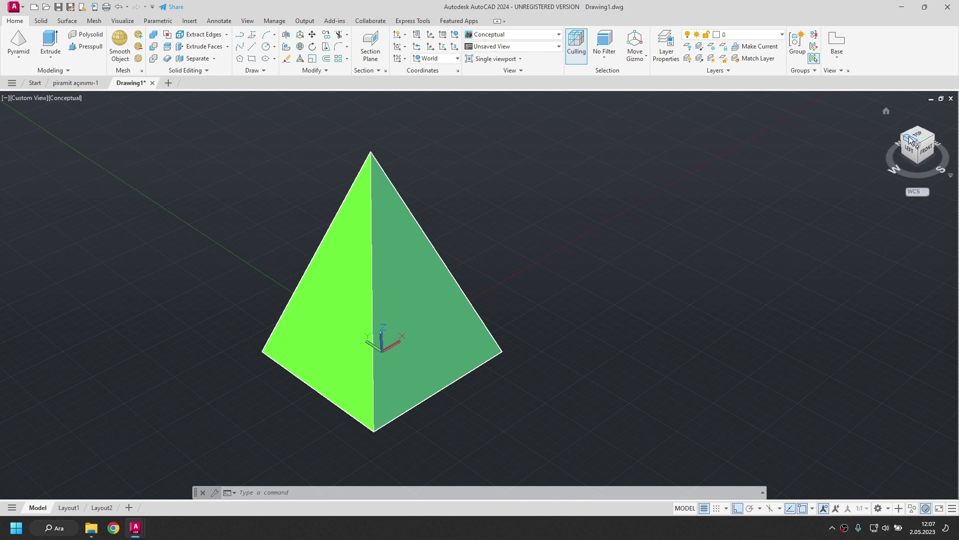
right_click(910, 135)
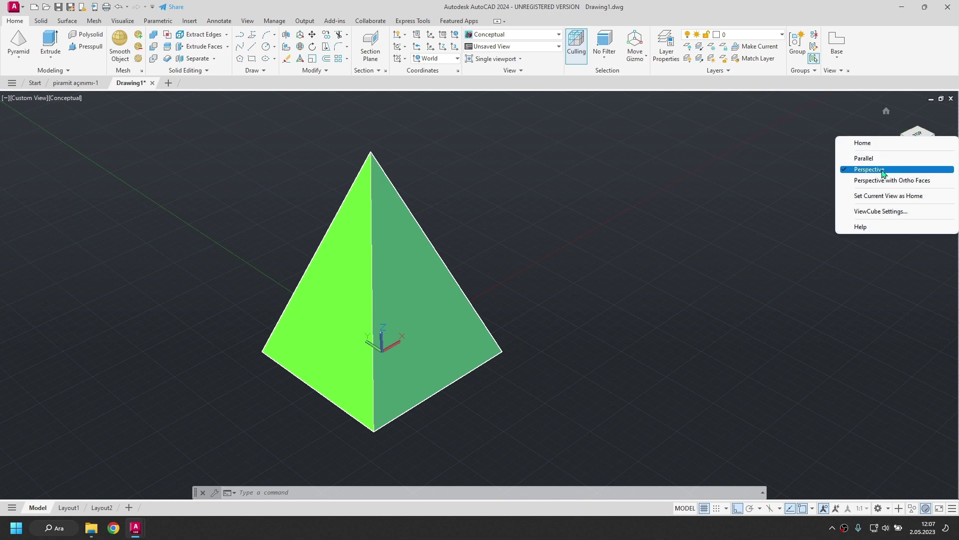
click(870, 158)
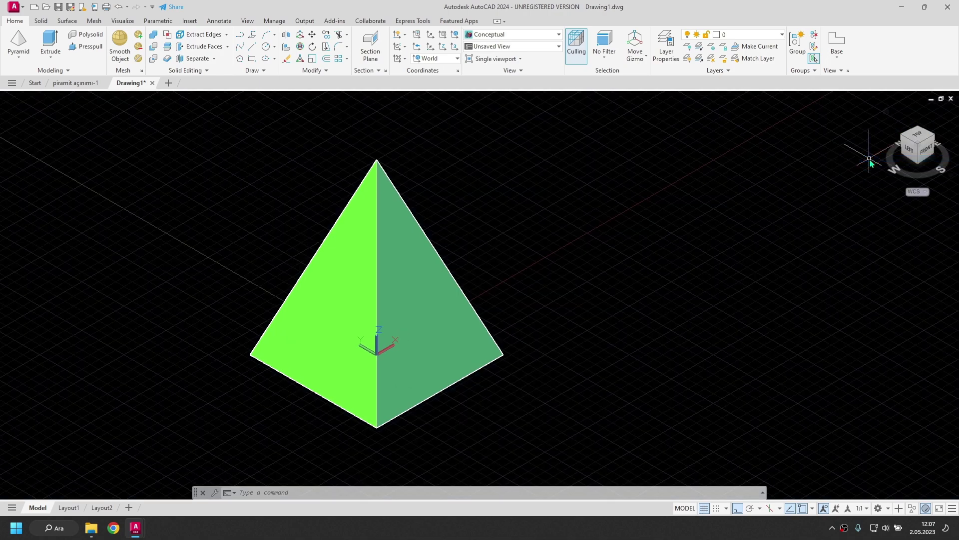
right_click(910, 141)
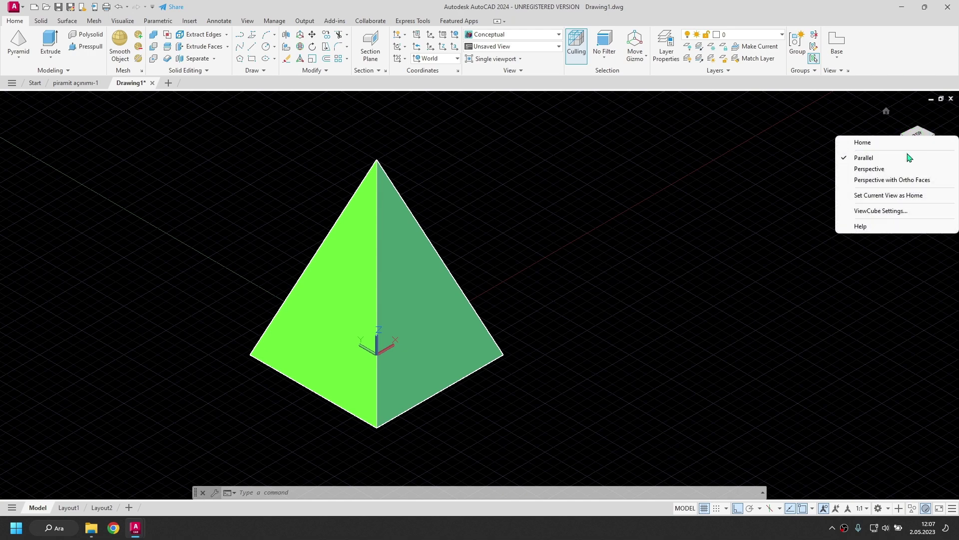
click(910, 196)
scroll(719, 255, down, 5)
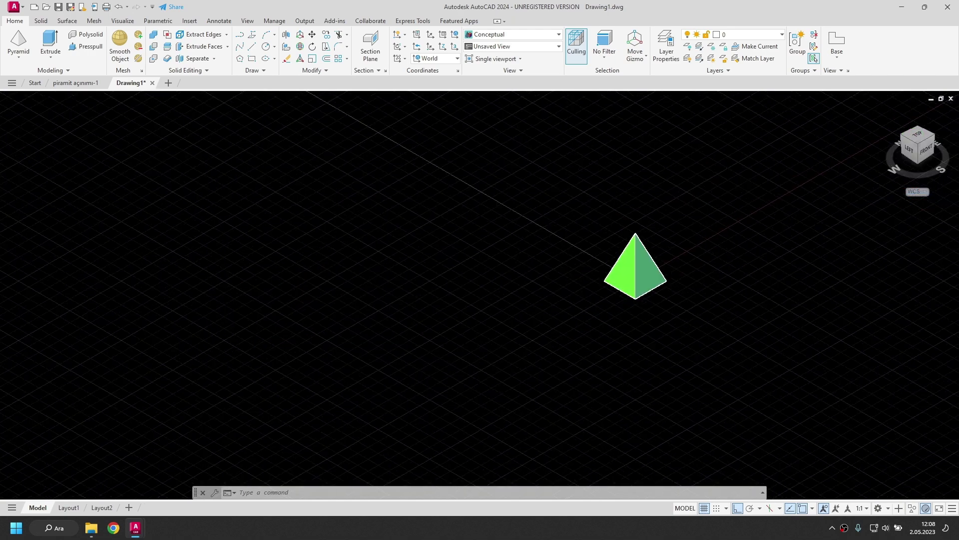
click(886, 113)
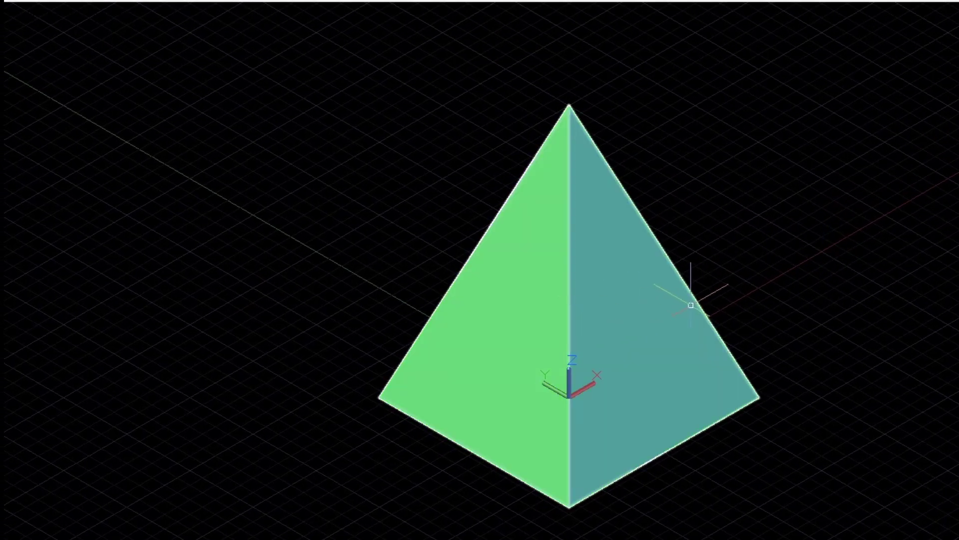
Copy the green pyramid with the move gizmo to a spot up and left of the original
click(639, 288)
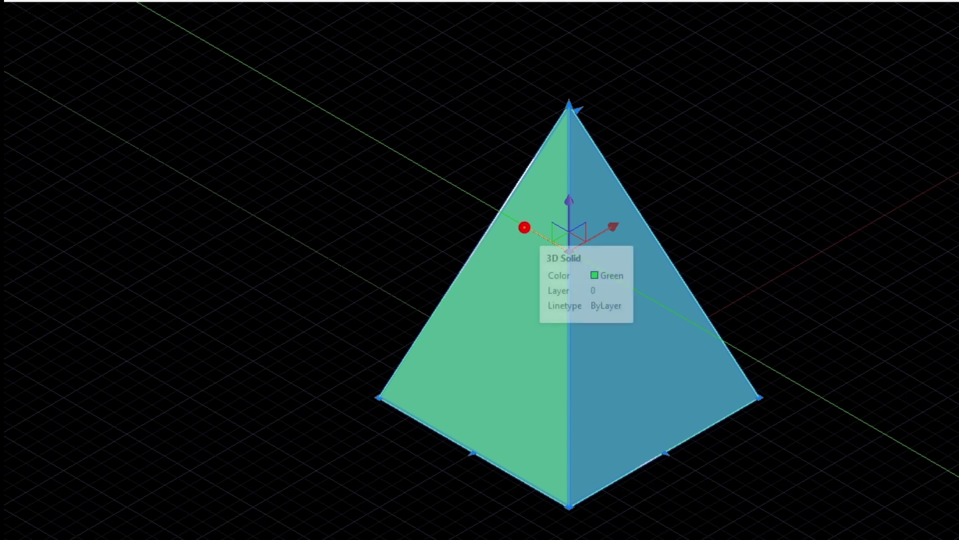
click(577, 235)
key(ctrl)
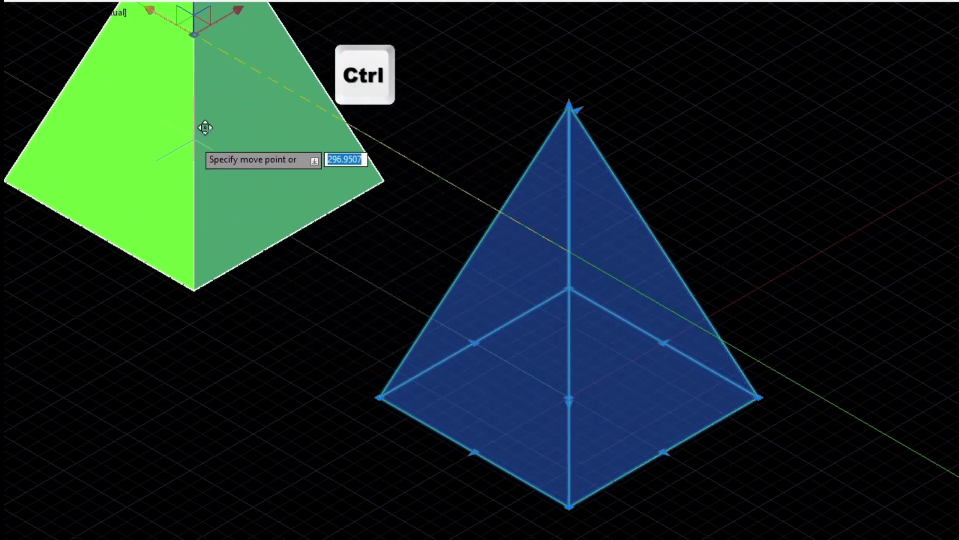
click(194, 139)
key(Escape)
scroll(386, 226, down, 2)
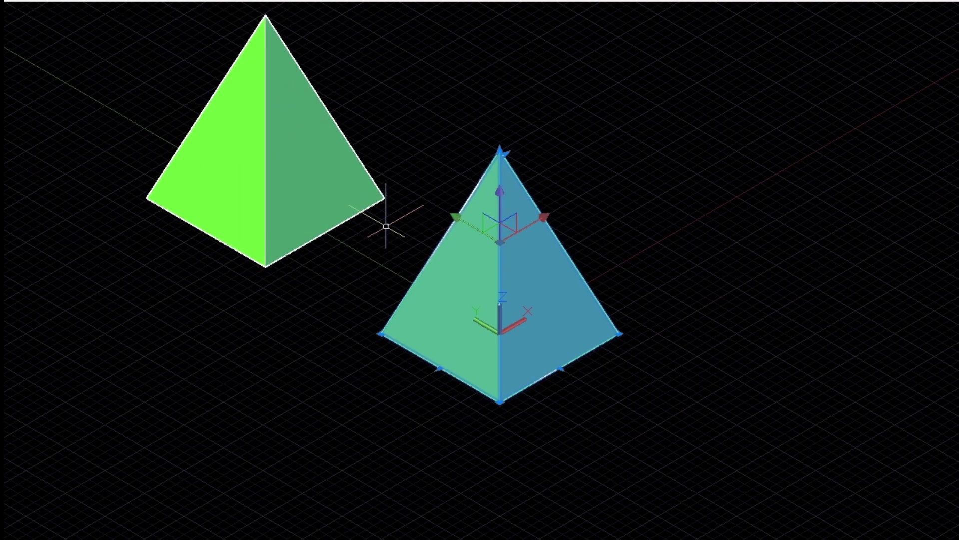
scroll(385, 227, down, 2)
middle_drag(385, 221, 445, 344)
scroll(505, 326, up, 3)
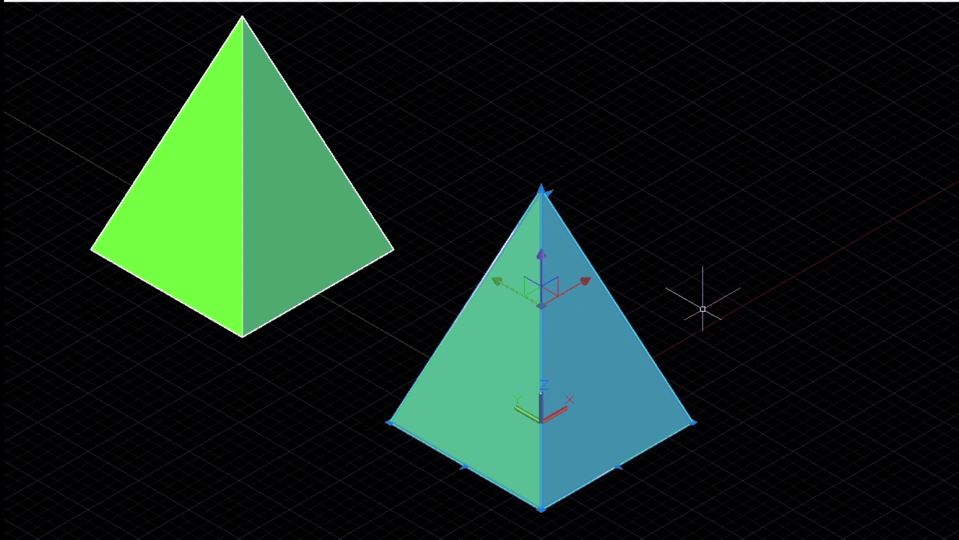
Explode the copied pyramid with X and pull its right face out beside the base
text(X)
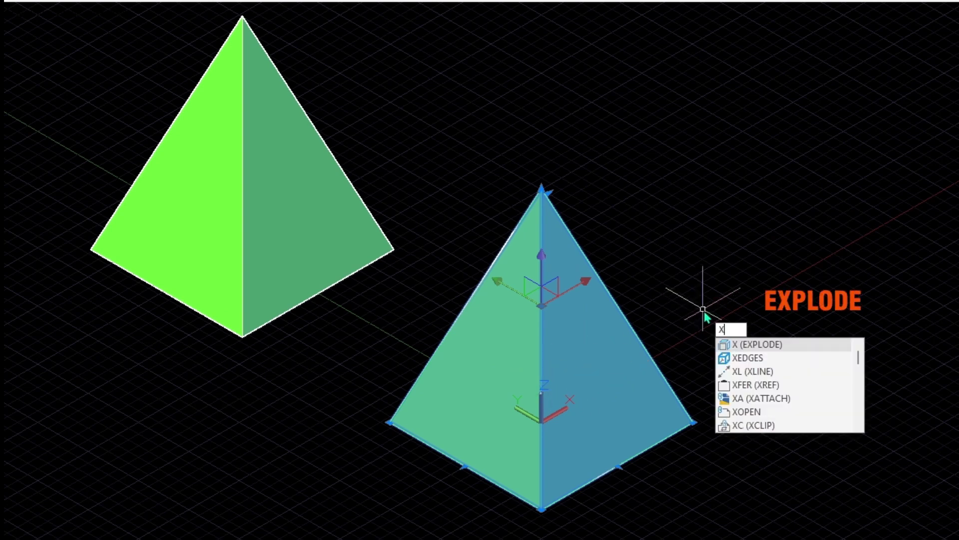
key(Return)
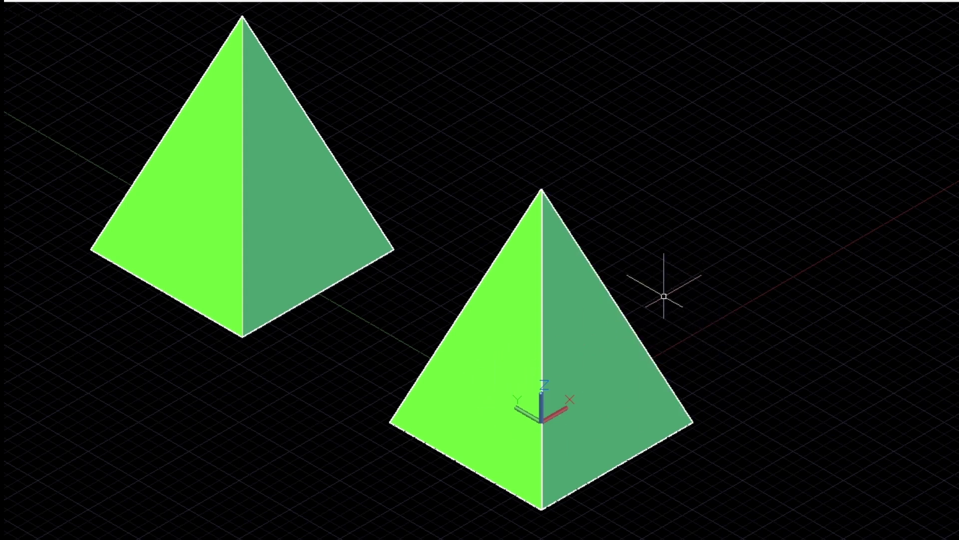
middle_drag(691, 358, 693, 311)
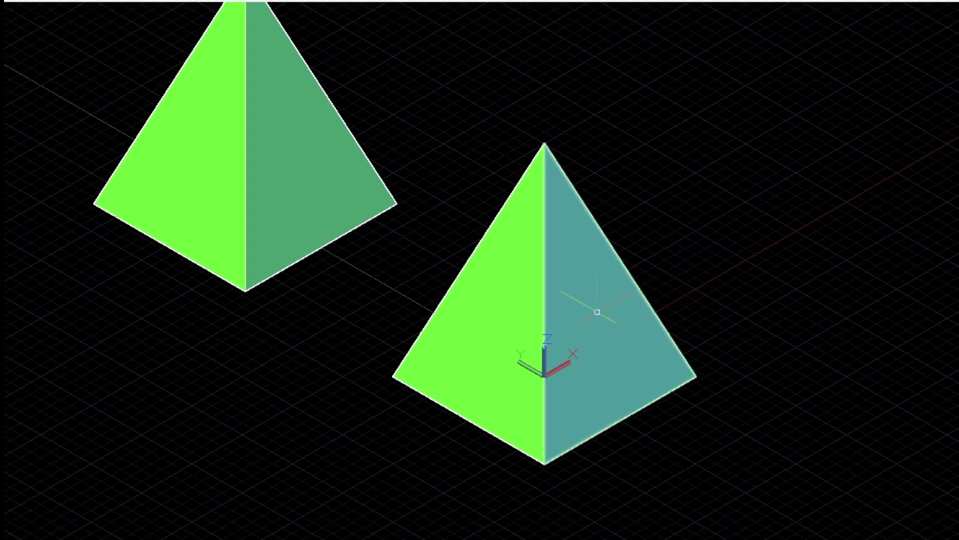
click(597, 312)
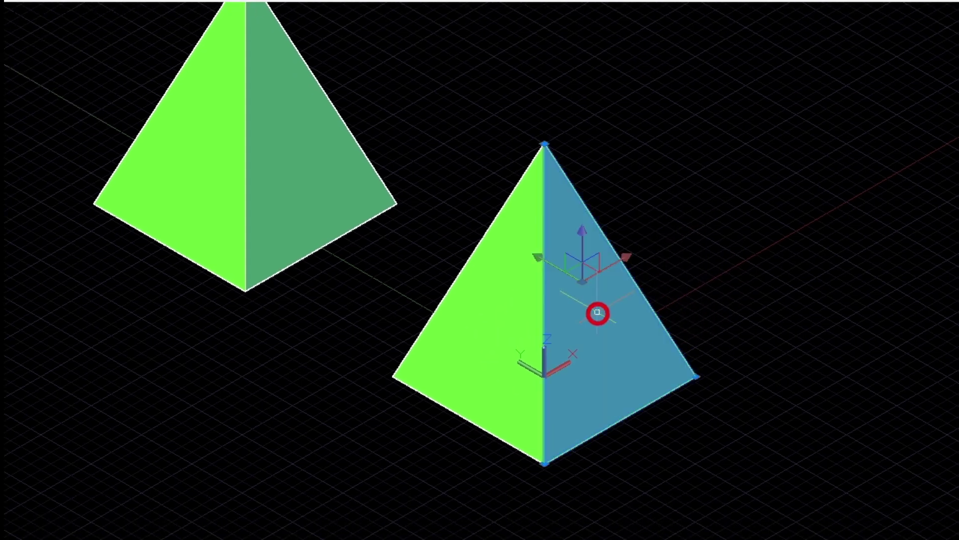
click(539, 263)
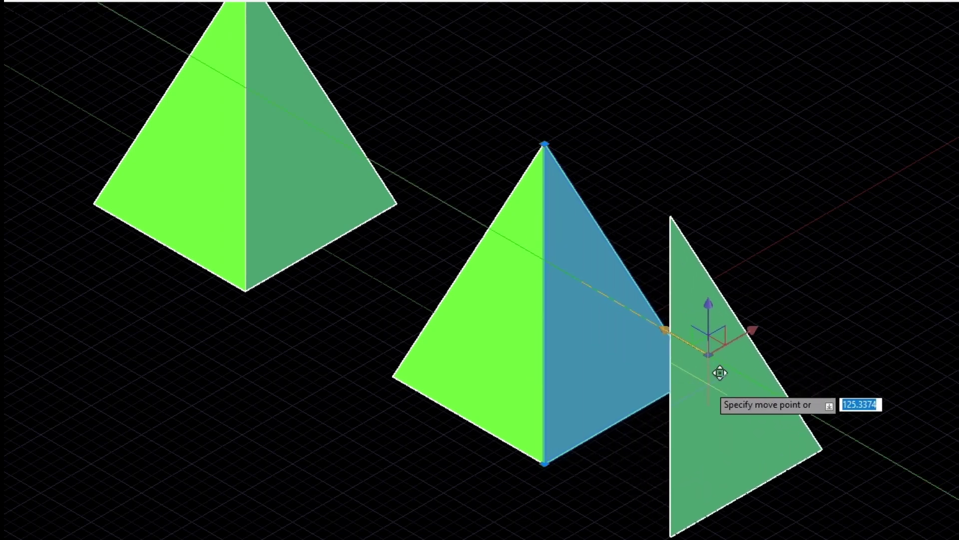
click(720, 372)
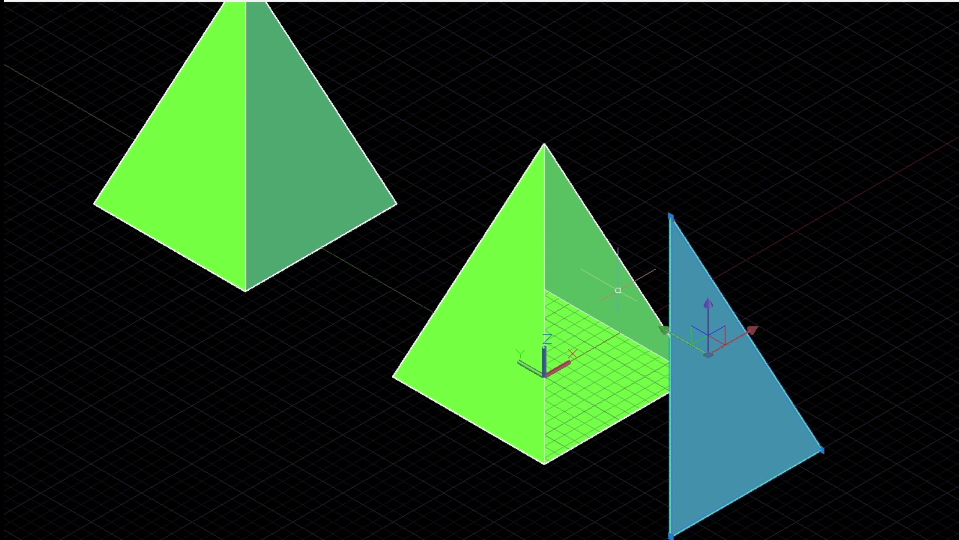
Pull the back and remaining faces away from the base to the upper right and left
click(602, 278)
click(622, 217)
click(702, 196)
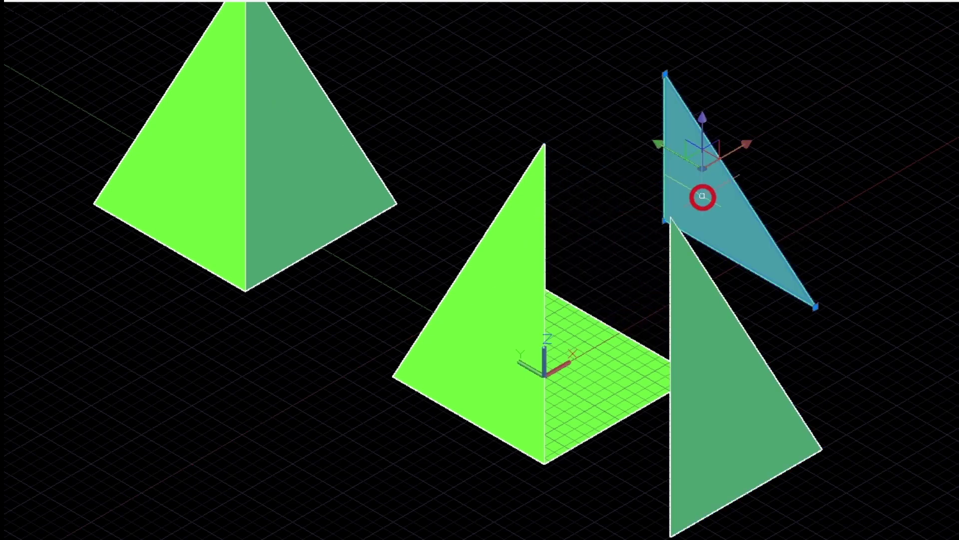
click(520, 265)
click(529, 268)
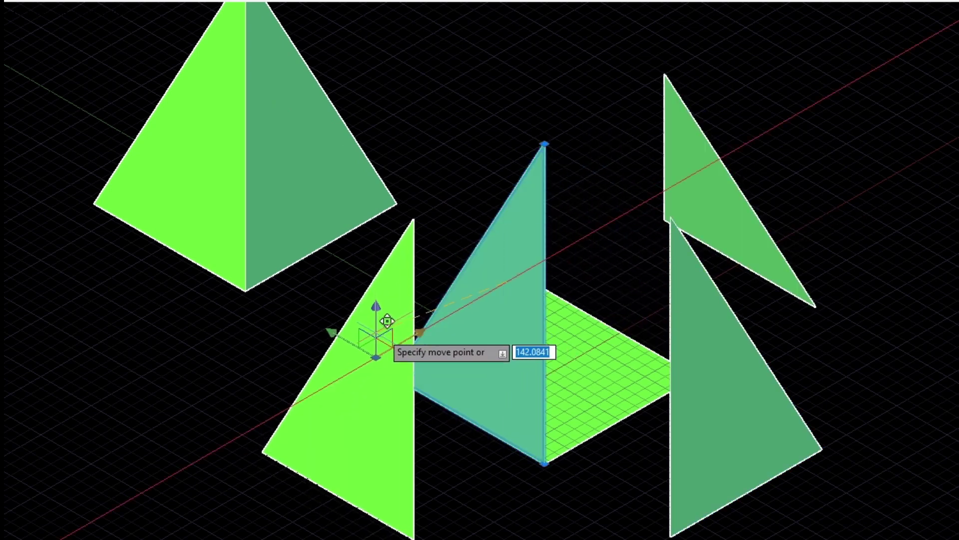
key(Escape)
click(465, 212)
key(Escape)
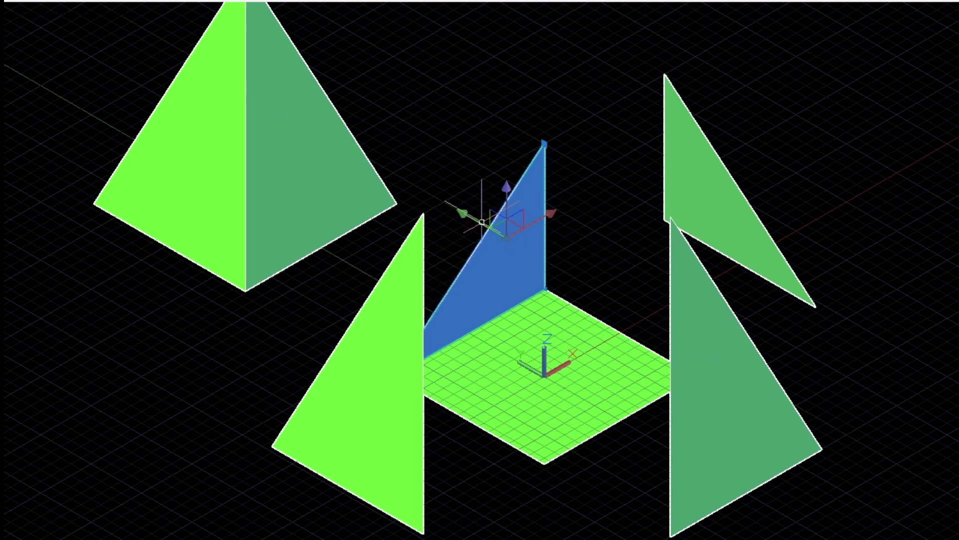
click(463, 215)
click(494, 206)
key(Escape)
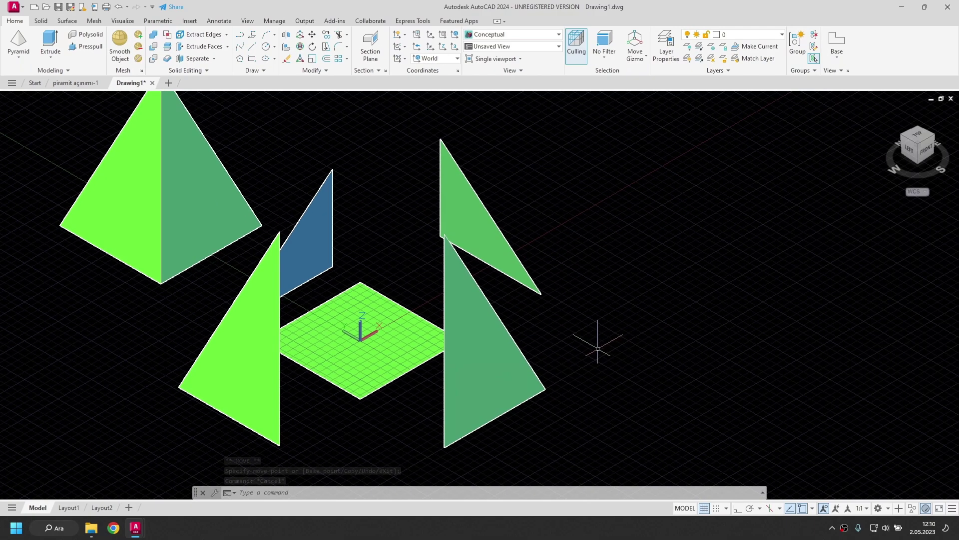
click(494, 356)
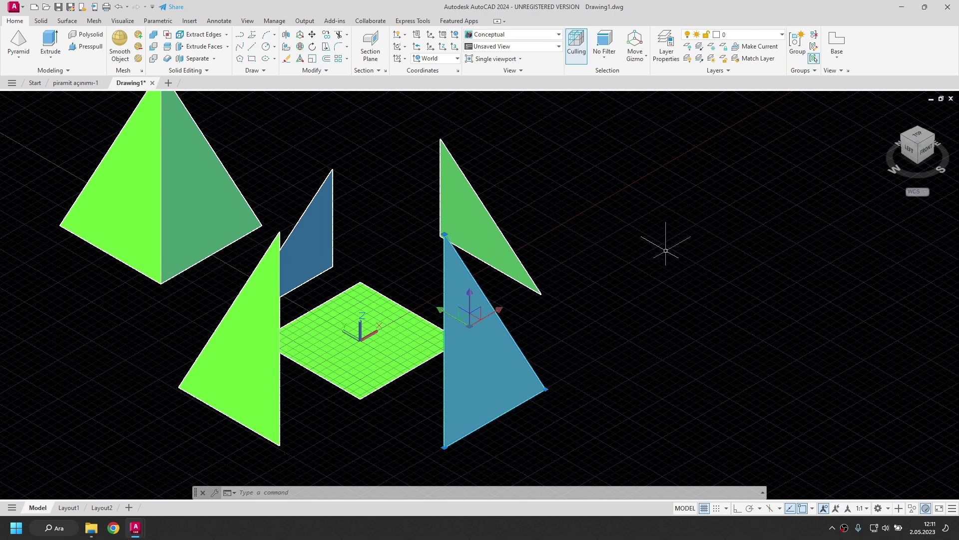
mouse_move(631, 355)
shift+middle_down()
mouse_move(604, 287)
mouse_move(615, 343)
mouse_move(630, 363)
mouse_move(629, 417)
mouse_move(636, 355)
mouse_move(623, 355)
shift+middle_up()
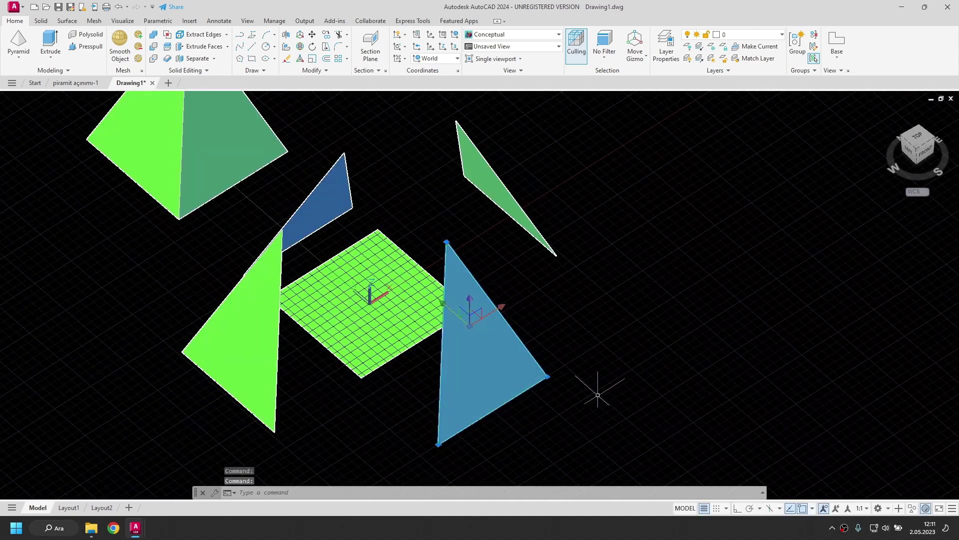
middle_drag(597, 395, 602, 374)
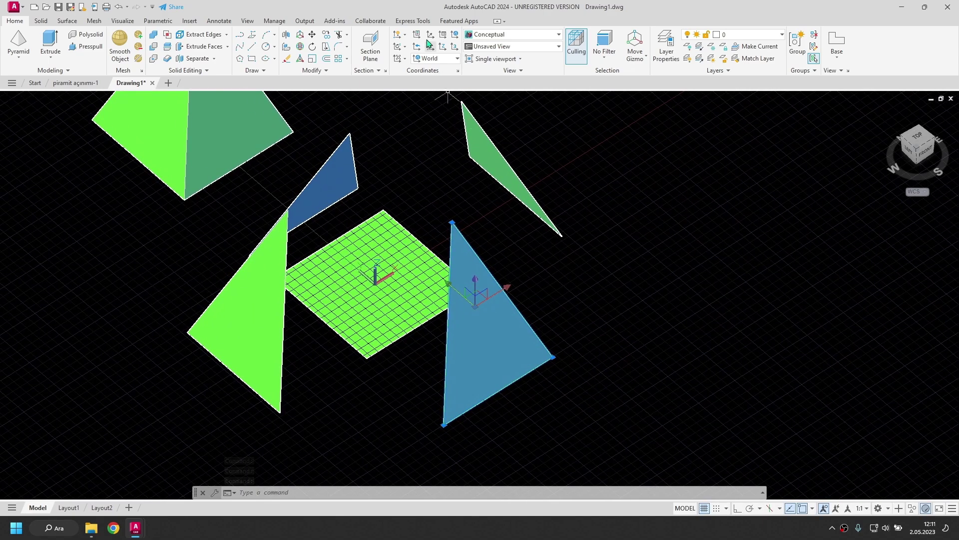
click(457, 59)
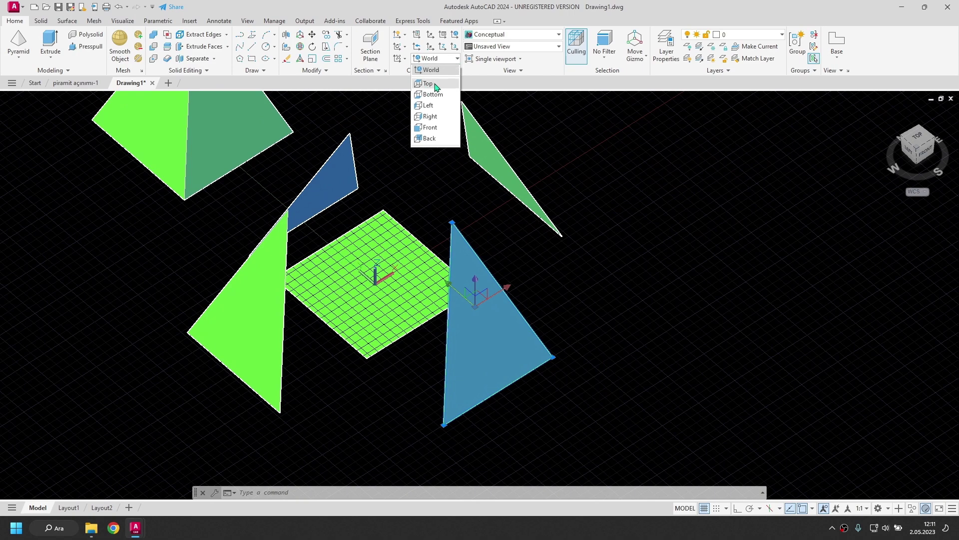
click(442, 128)
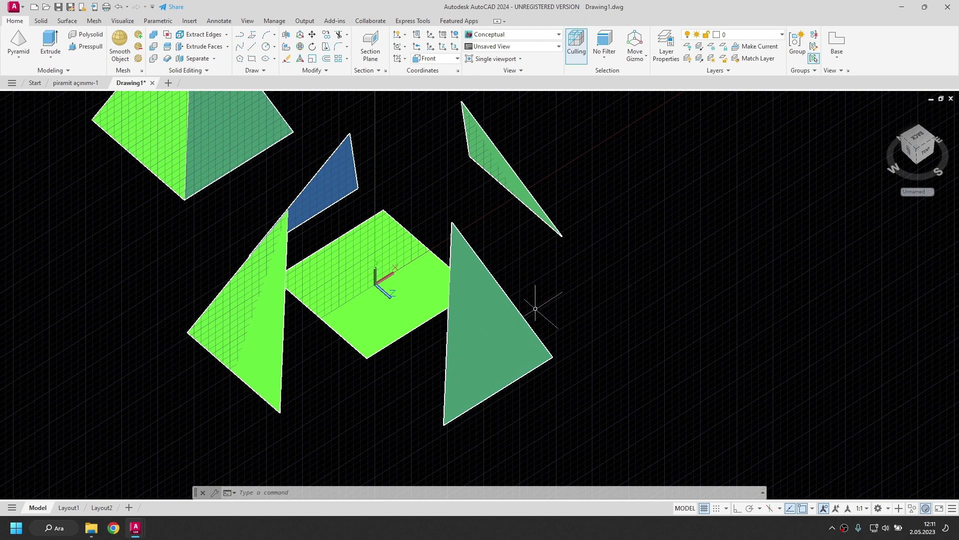
click(443, 60)
click(443, 74)
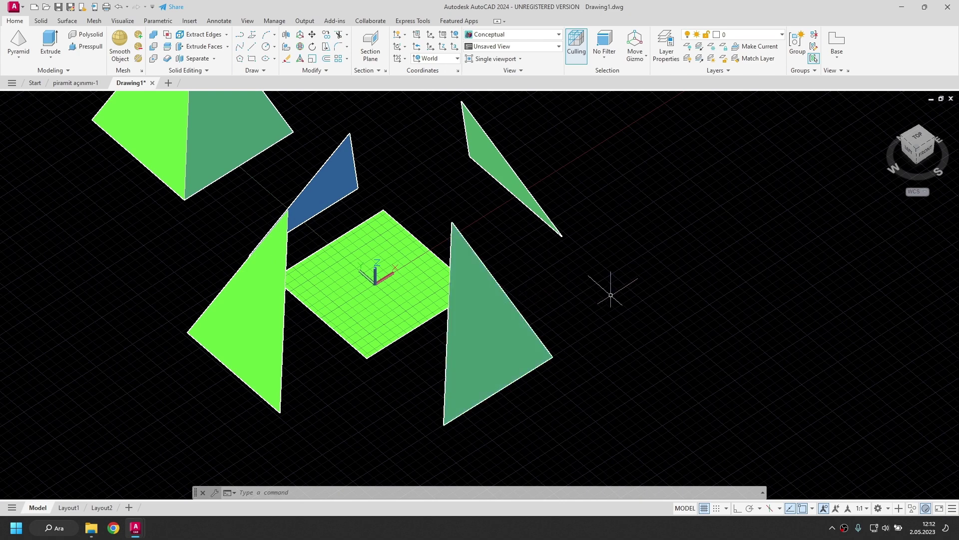
From the home view, draw two short guide lines with Ortho on, right of the pyramid faces
click(886, 113)
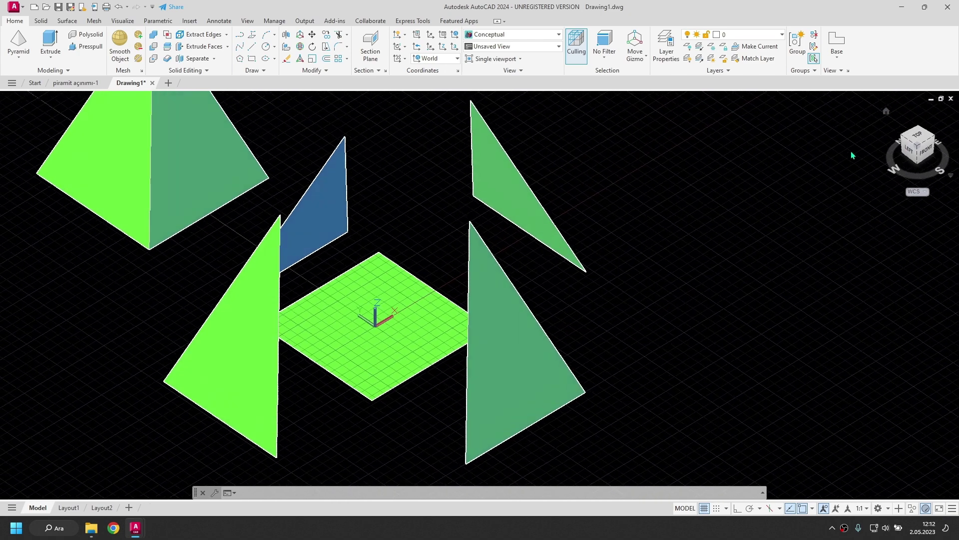
middle_drag(757, 302, 503, 282)
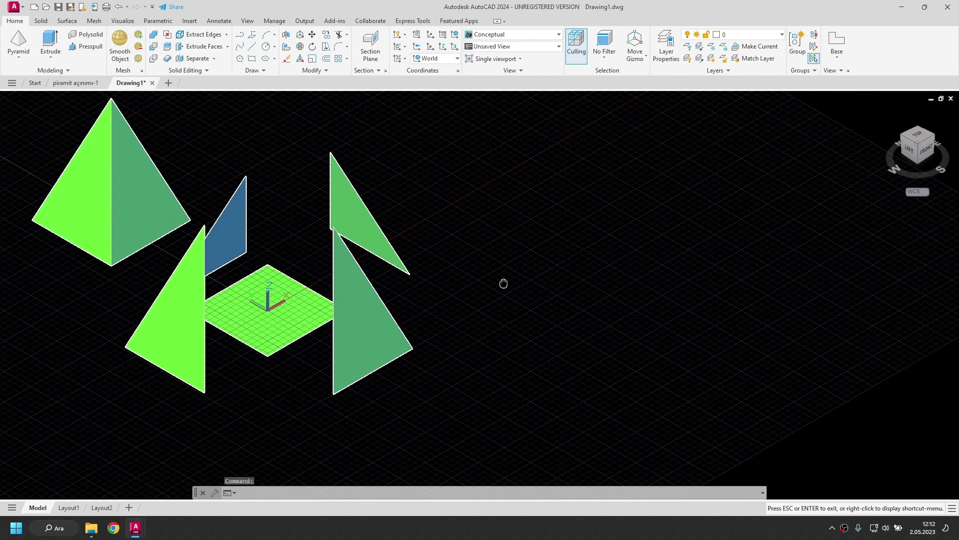
click(252, 46)
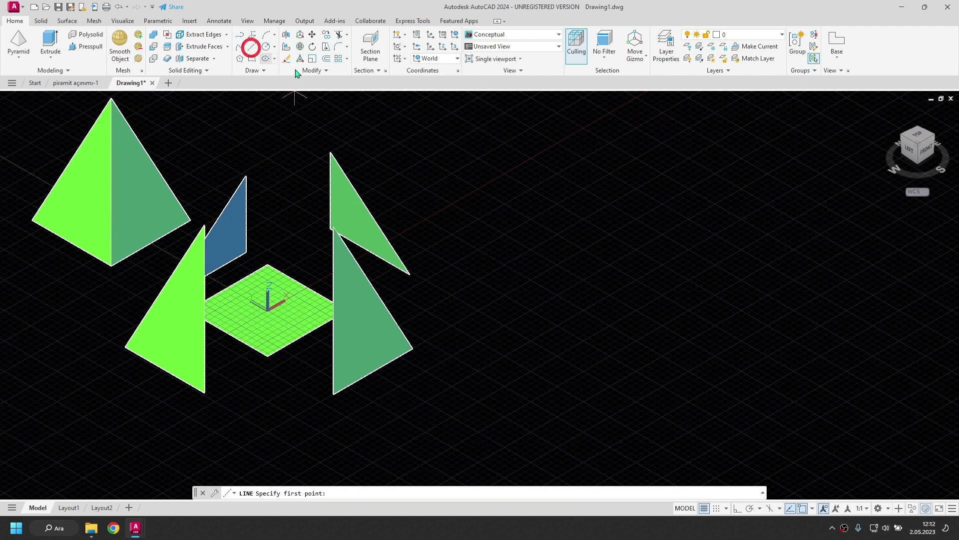
click(553, 373)
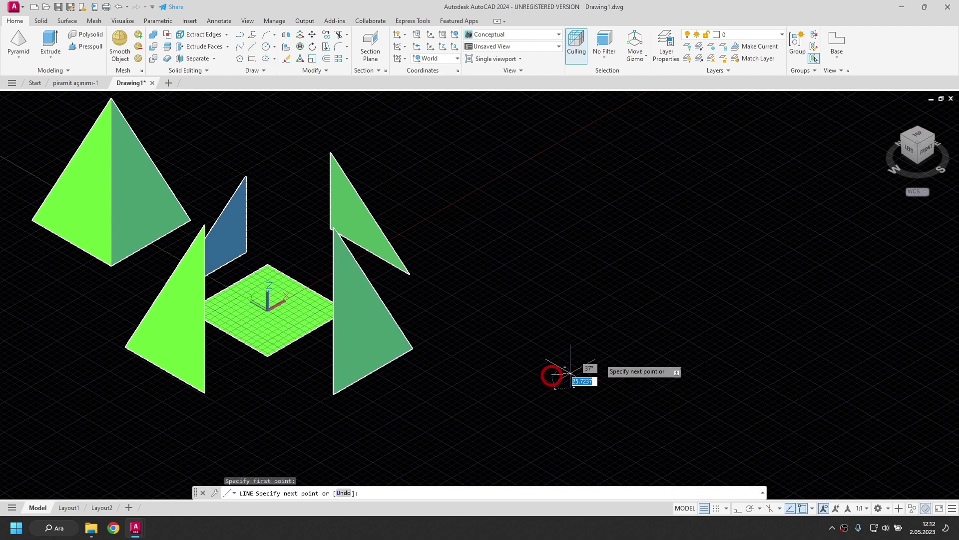
key(F8)
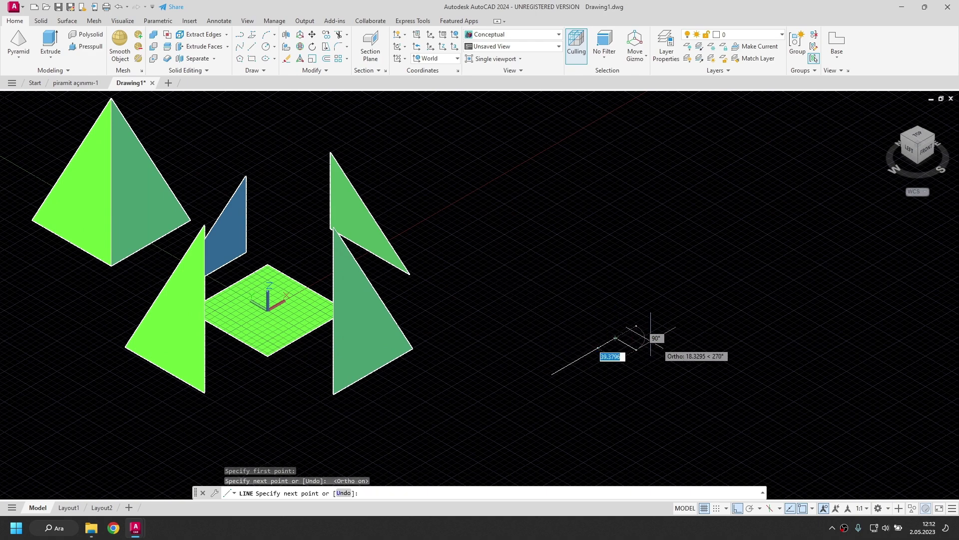
key(Escape)
key(Return)
click(583, 356)
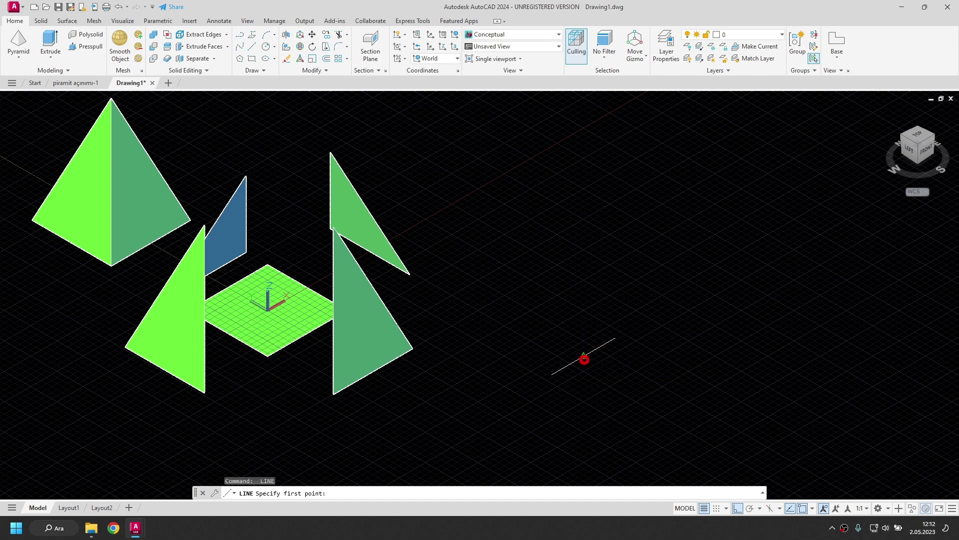
click(525, 322)
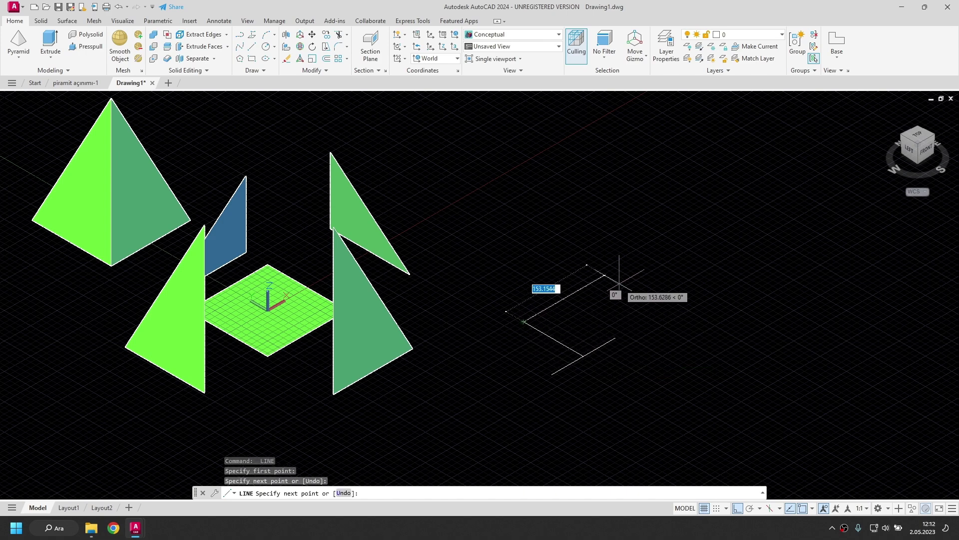
key(Escape)
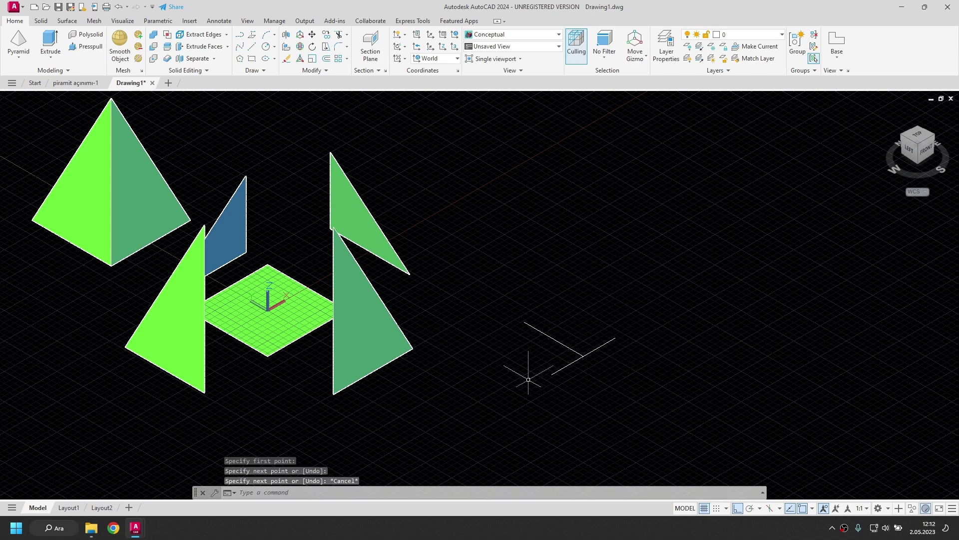
Use ALIGN to lay the right triangle flat, matching three corners to the guide-line endpoints
text(AL)
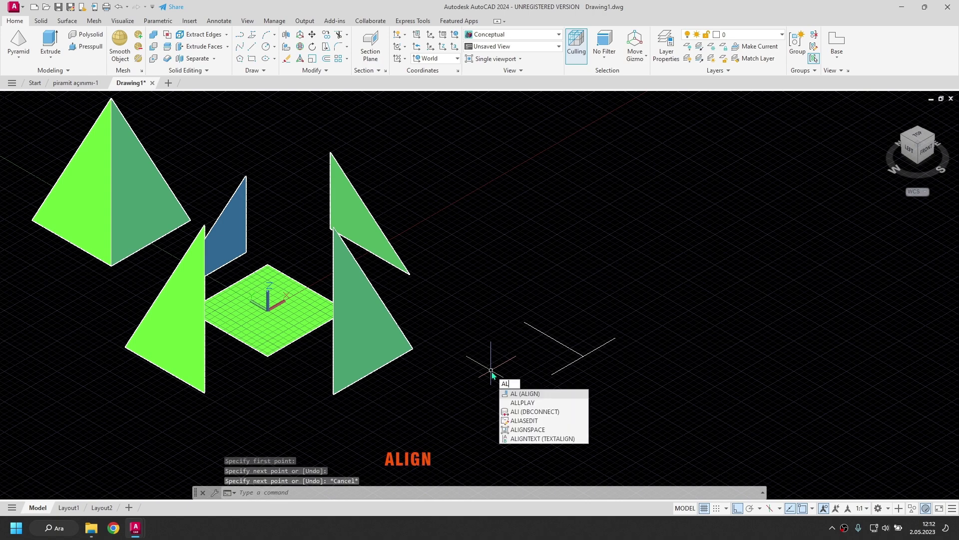
key(Return)
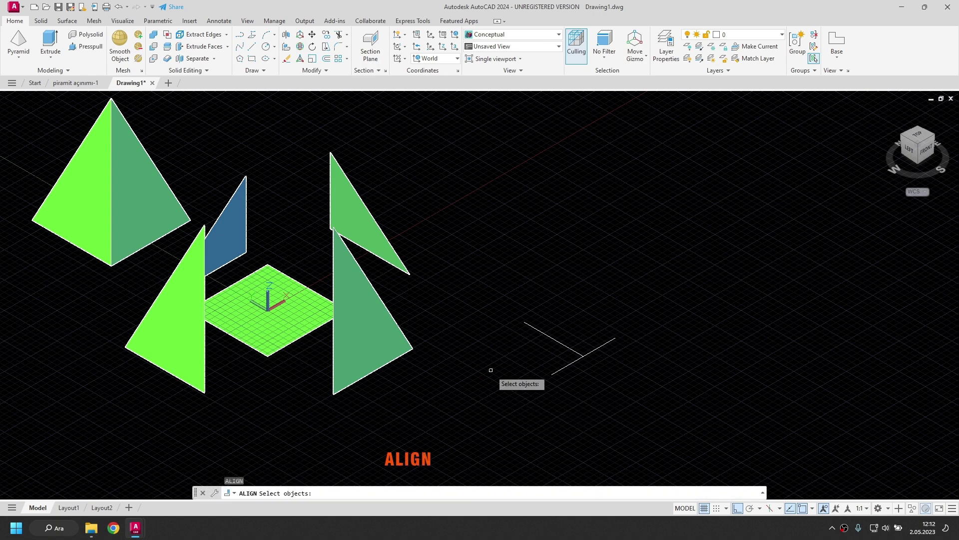
click(364, 325)
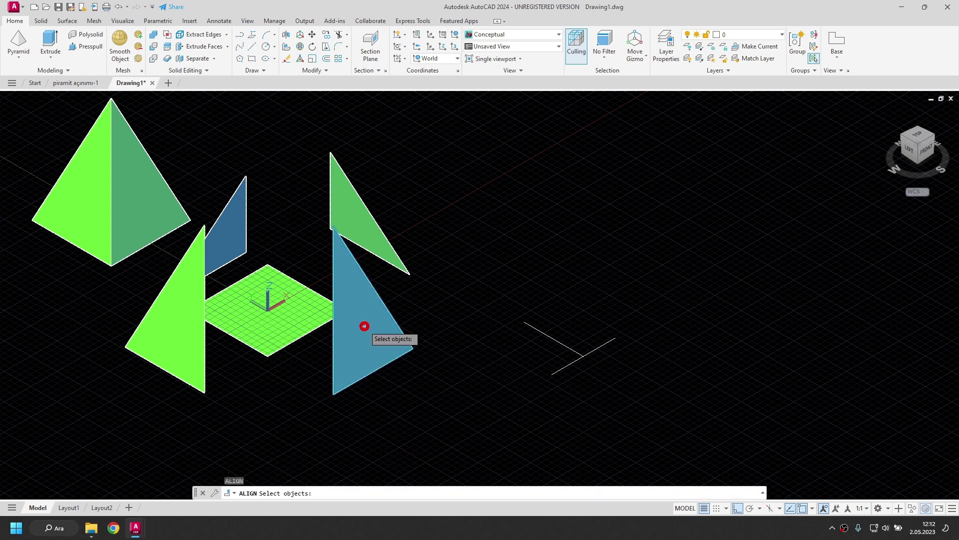
right_click(422, 314)
click(413, 348)
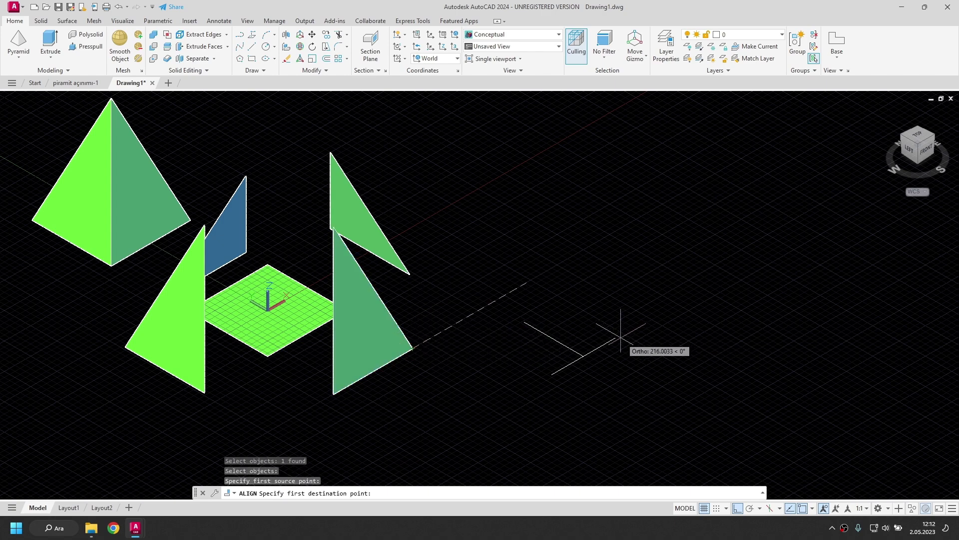
key(F8)
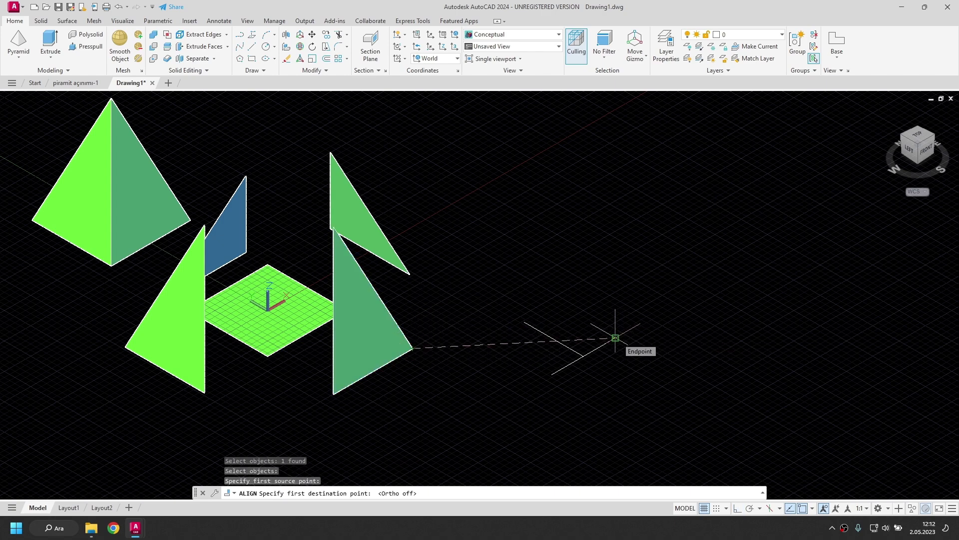
click(615, 338)
click(333, 393)
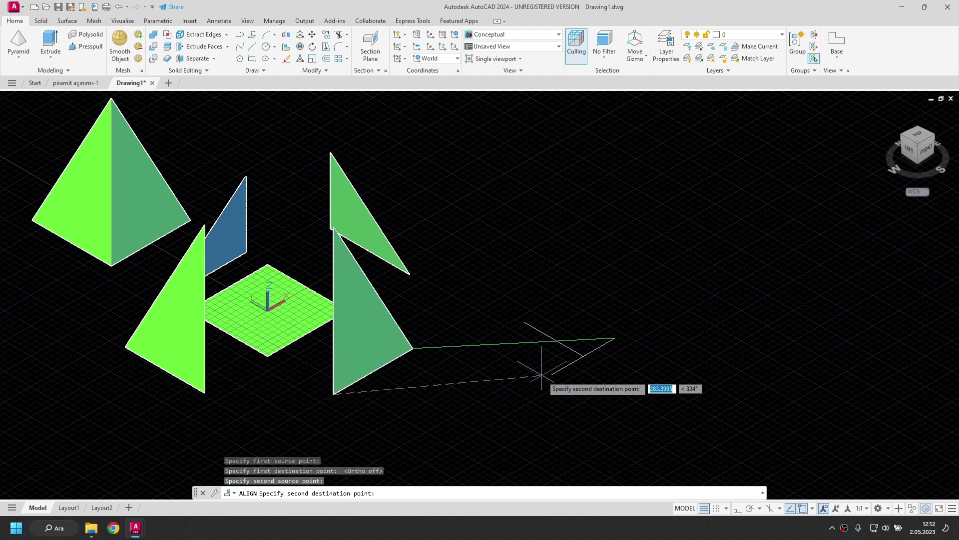
click(551, 374)
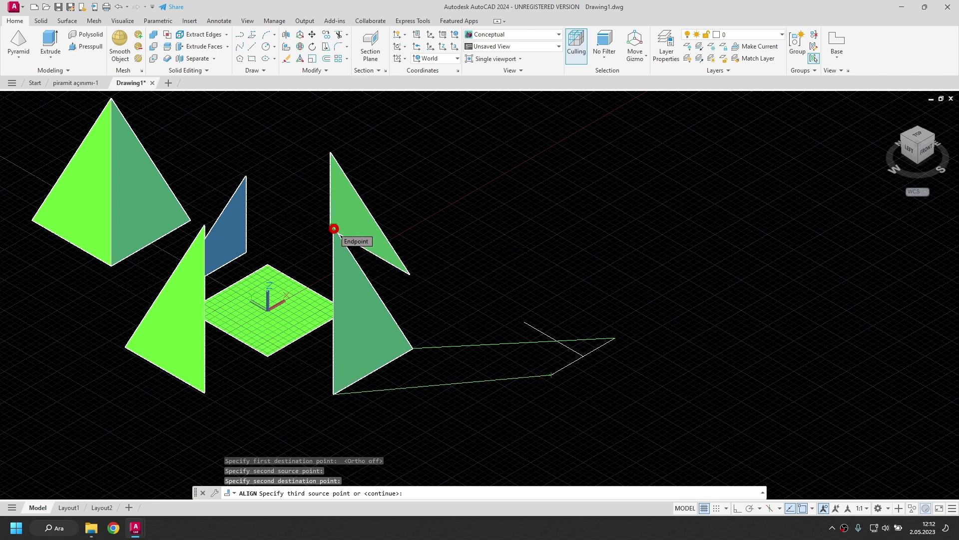
click(334, 228)
click(524, 322)
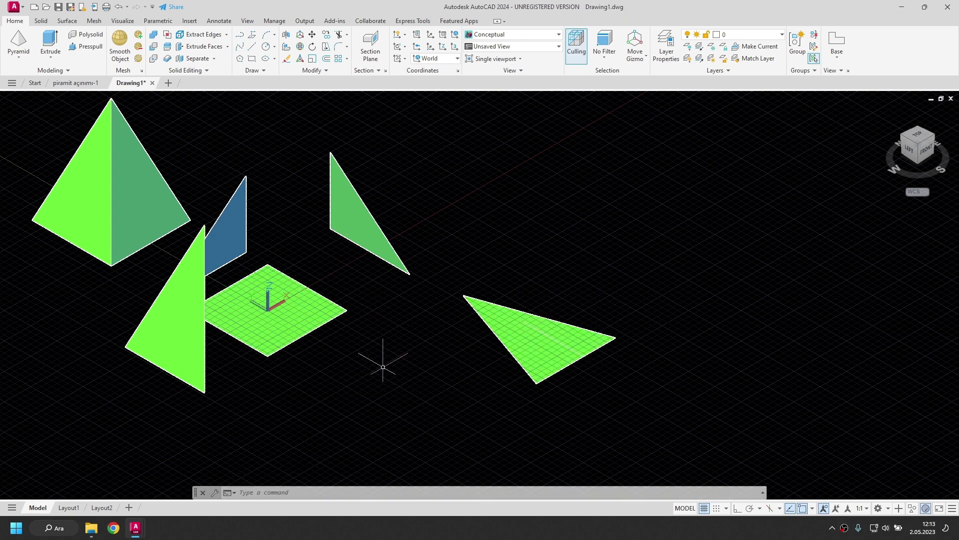
Move the flattened triangle up and to the right, above the guide lines
click(558, 330)
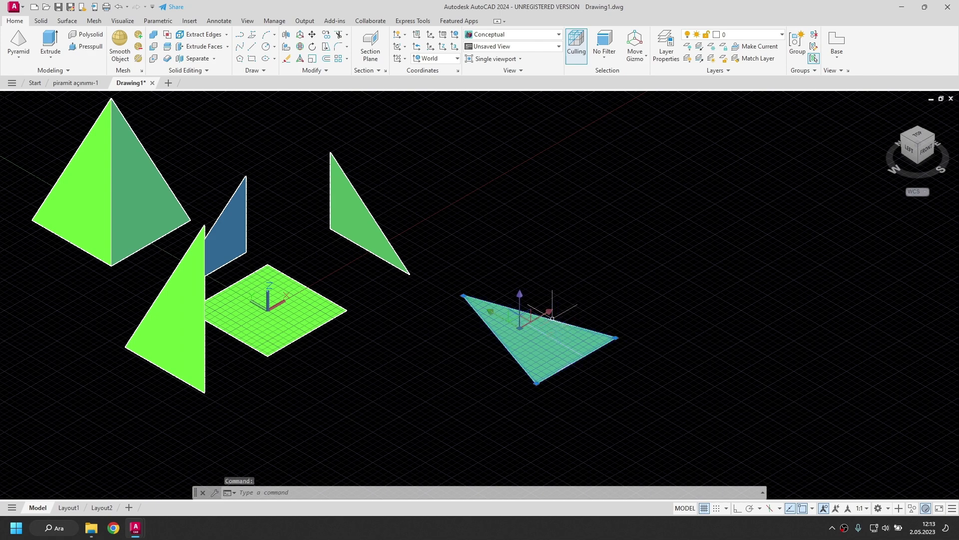
click(544, 311)
click(612, 301)
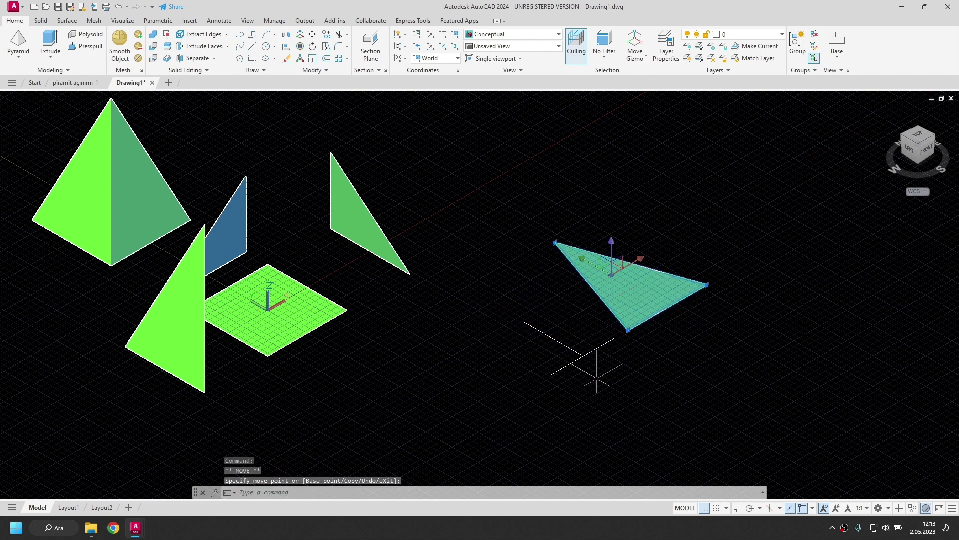
key(Escape)
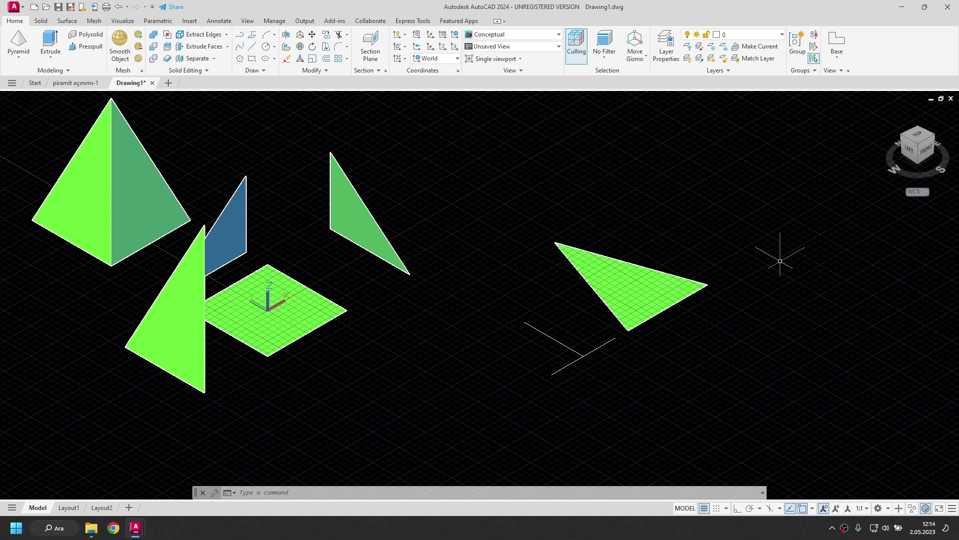
In Top view, window-select and delete the two stray guide lines
click(919, 136)
scroll(630, 416, up, 3)
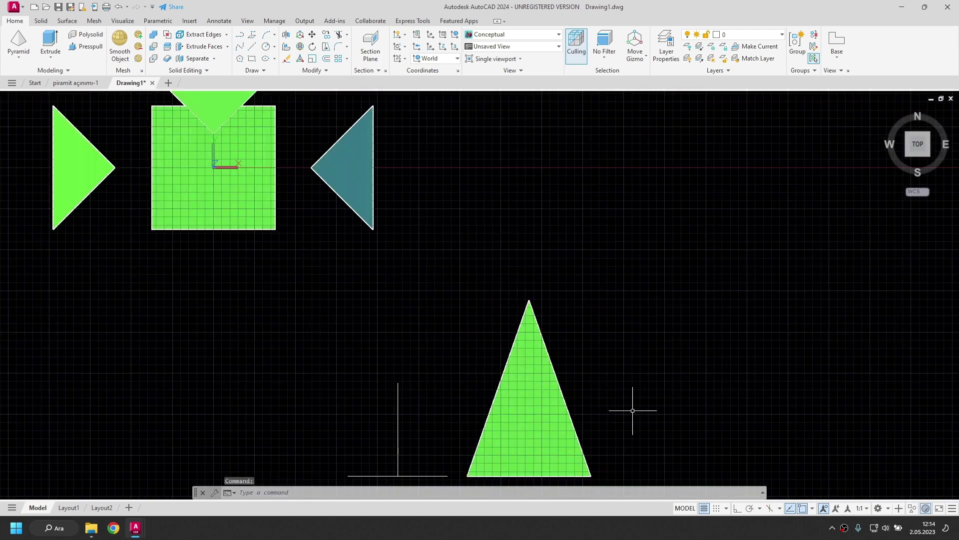
middle_drag(627, 403, 497, 310)
click(291, 398)
click(179, 277)
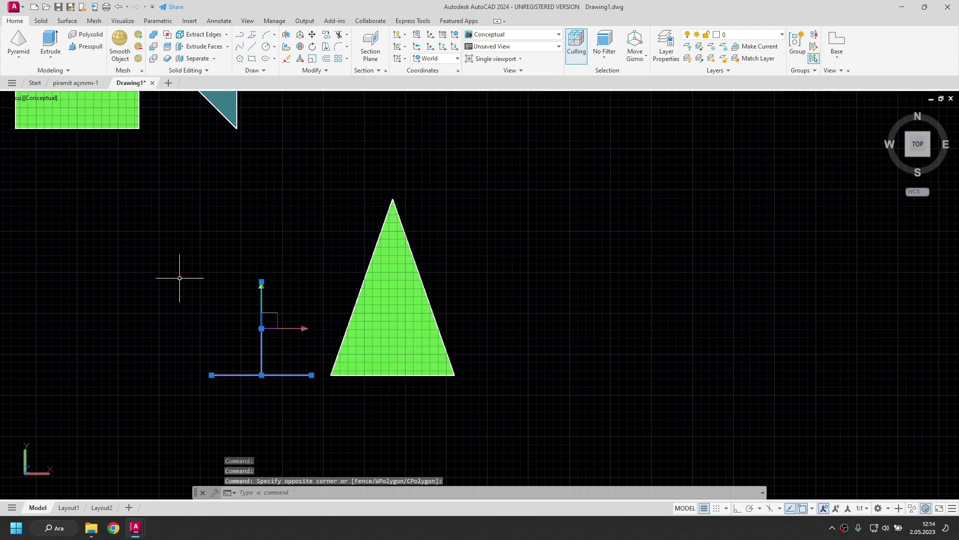
key(Delete)
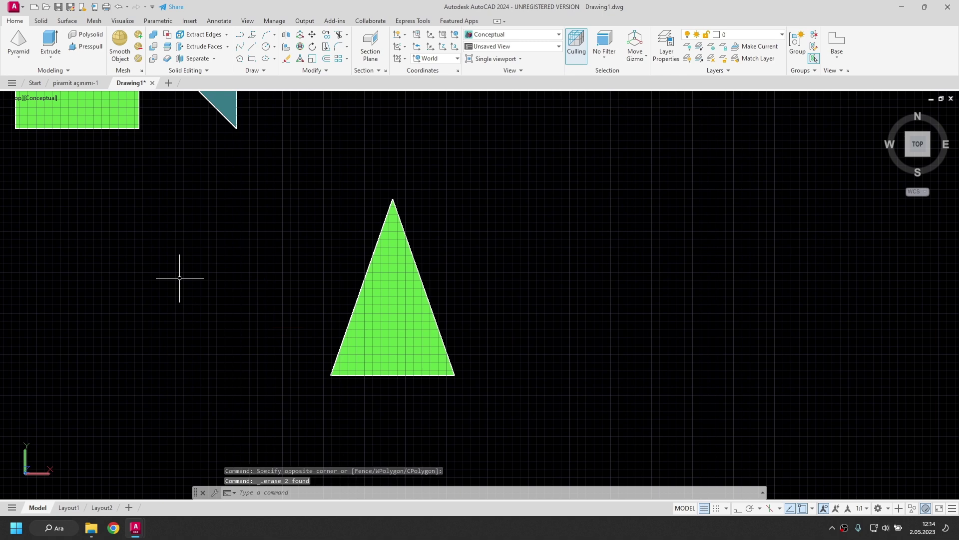
Copy the green triangle as a row of 4, spaced edge to edge
click(393, 308)
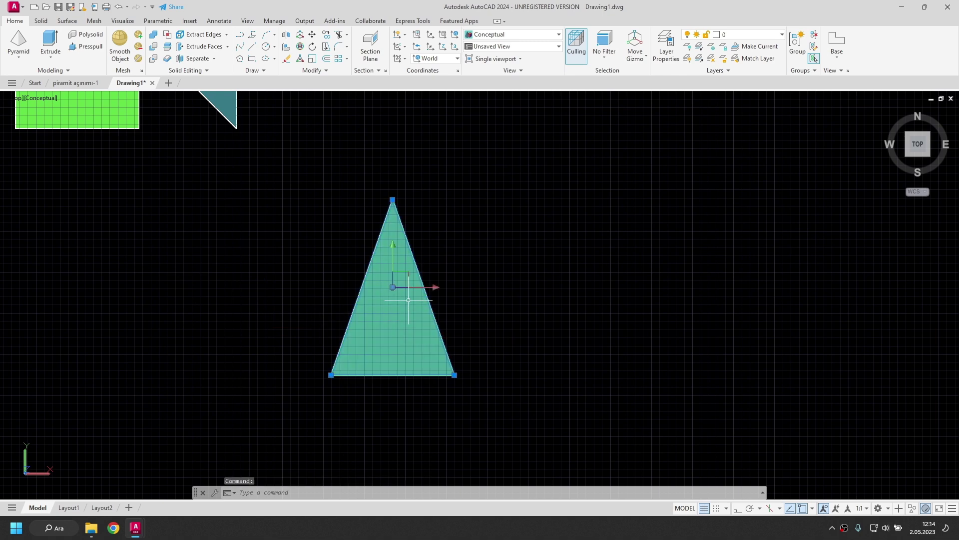
text(CO)
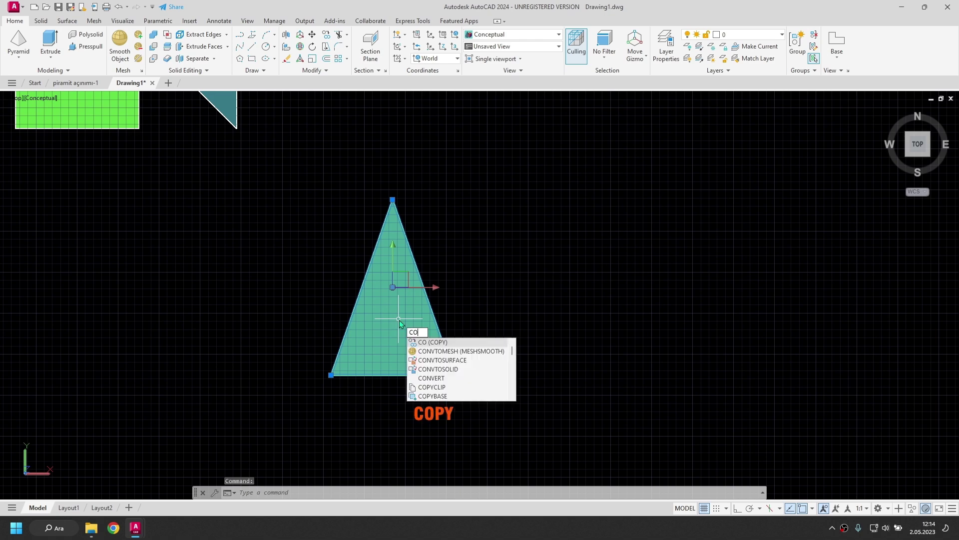
key(Return)
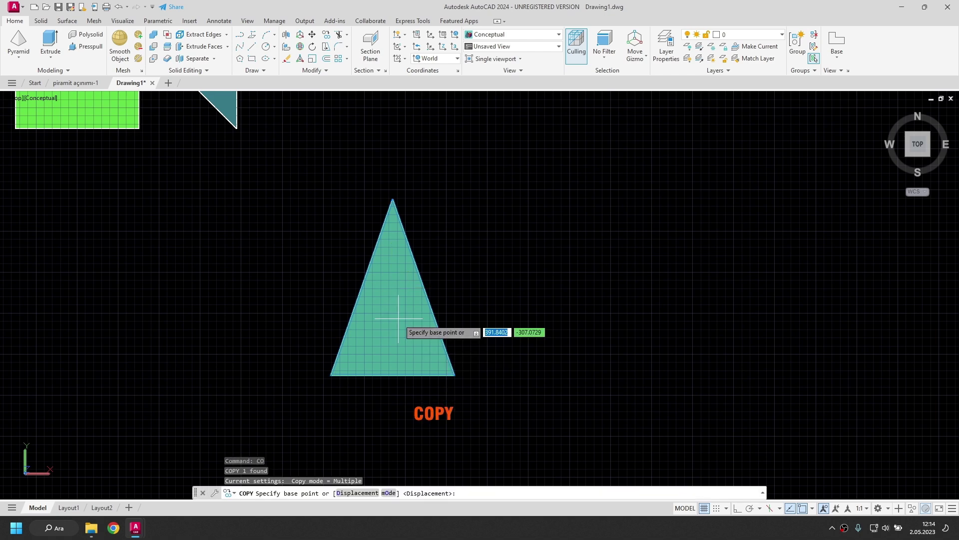
click(331, 374)
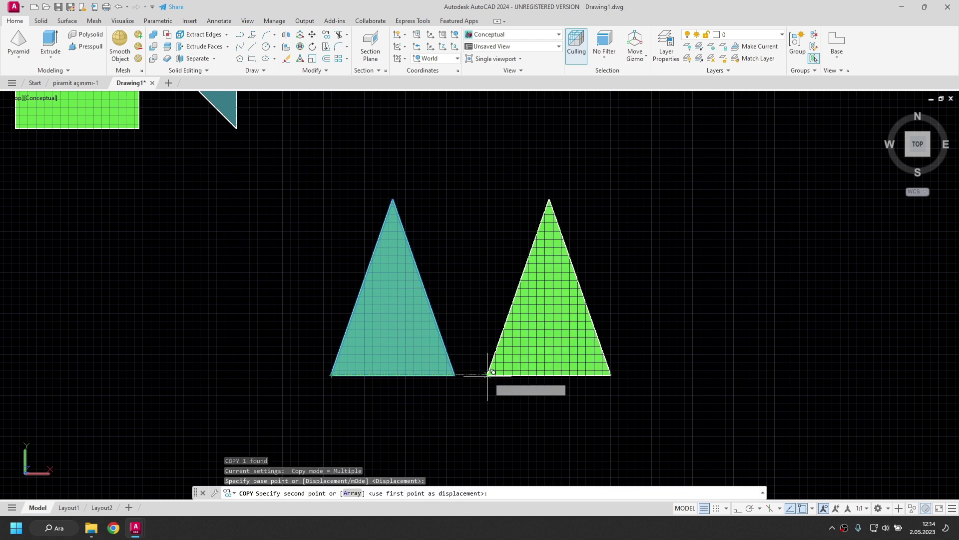
click(352, 493)
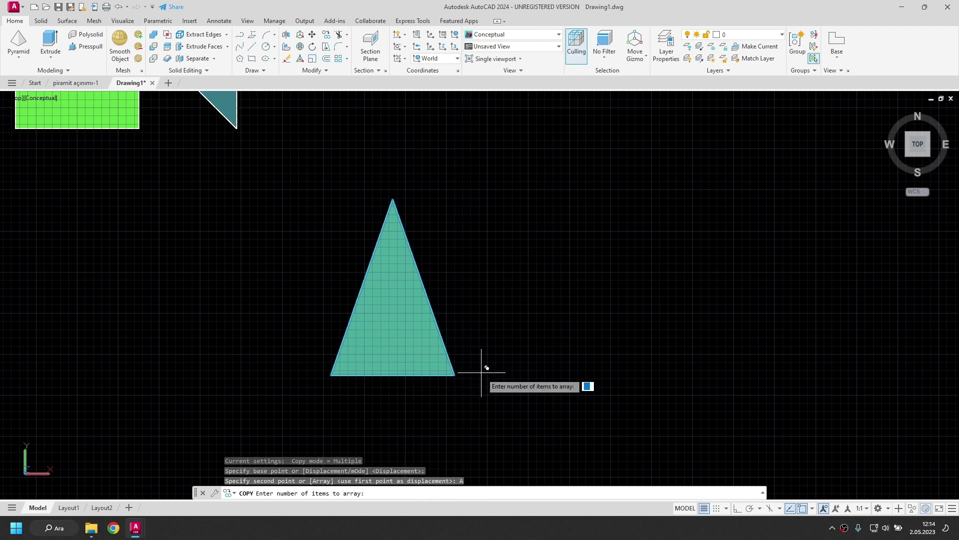
key(Return)
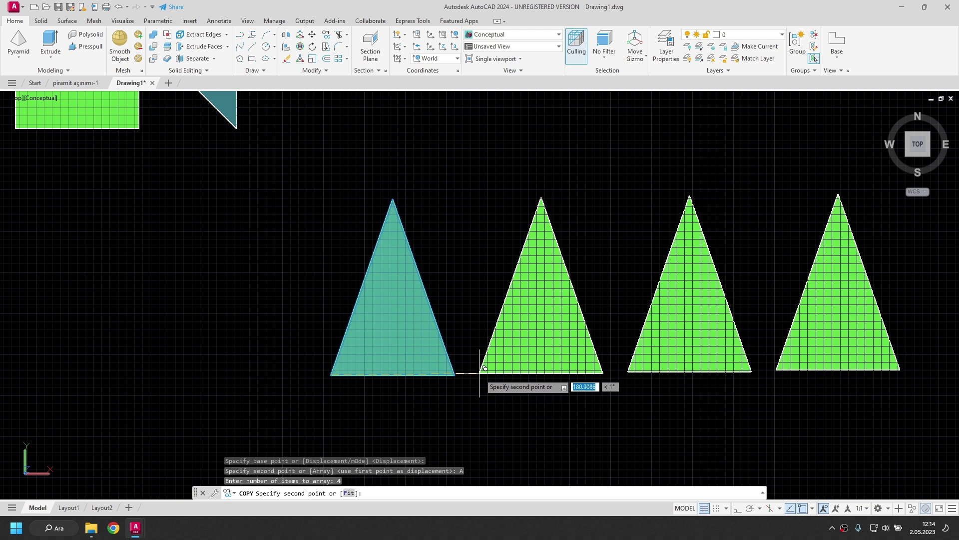
click(472, 374)
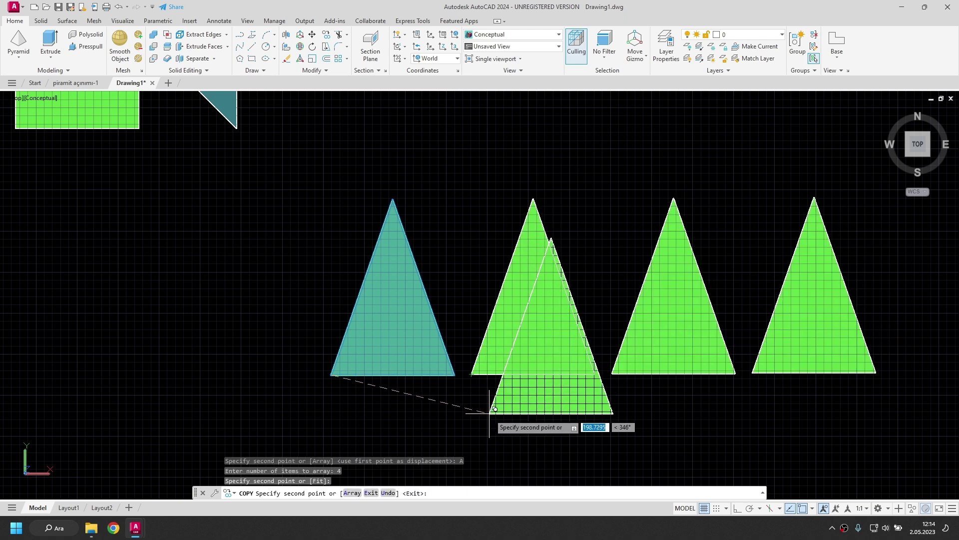
key(Escape)
middle_drag(622, 377, 505, 380)
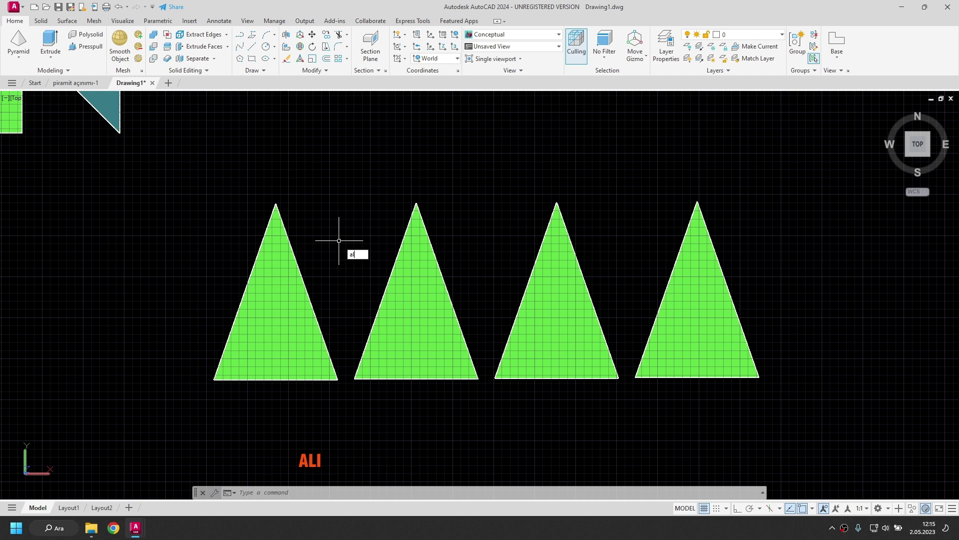
Align the second triangle to the first, sharing the right edge and apex, without scaling
key(Return)
click(405, 298)
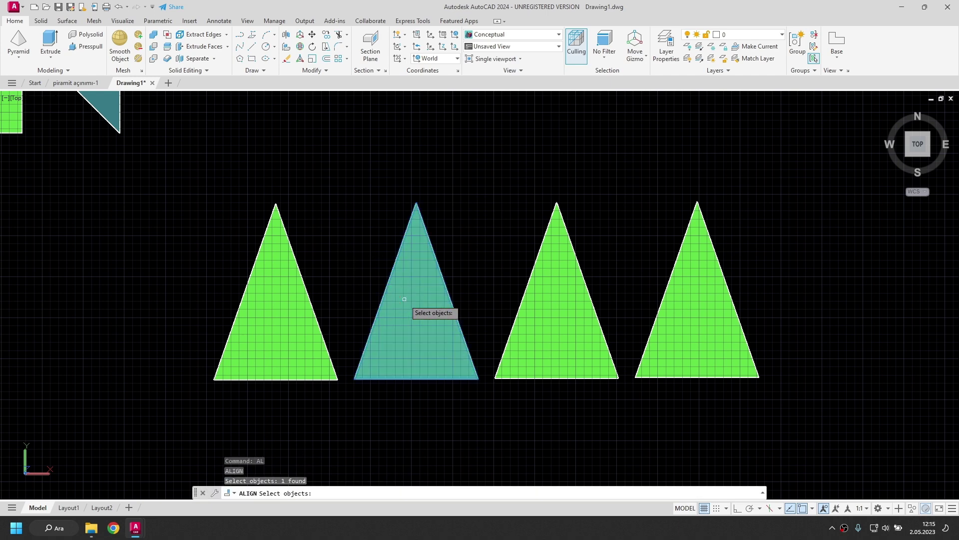
key(Return)
click(354, 379)
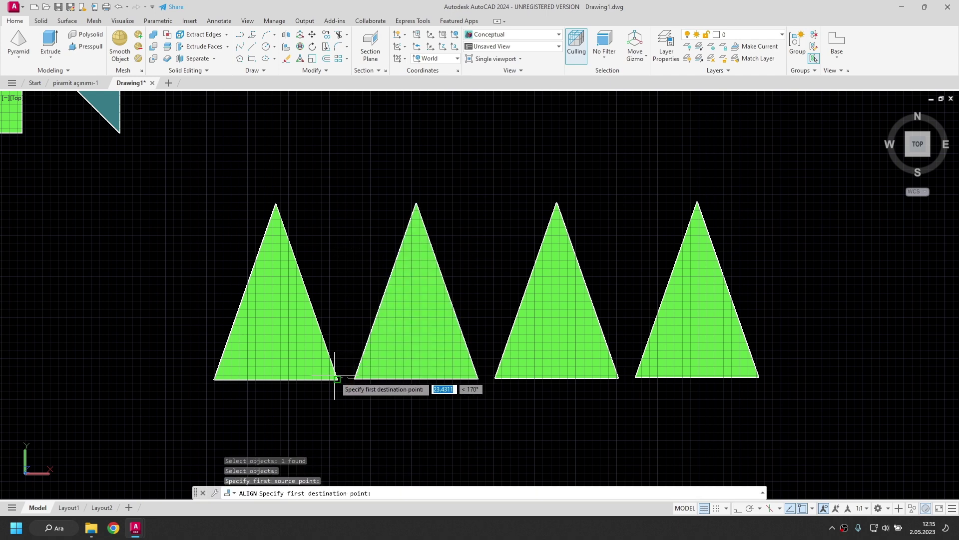
click(336, 379)
click(416, 204)
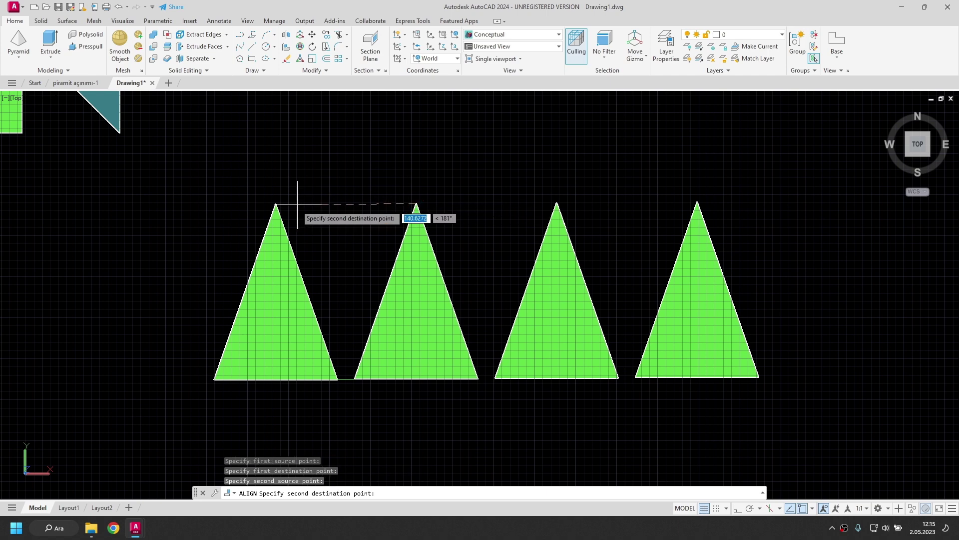
click(275, 204)
key(Return)
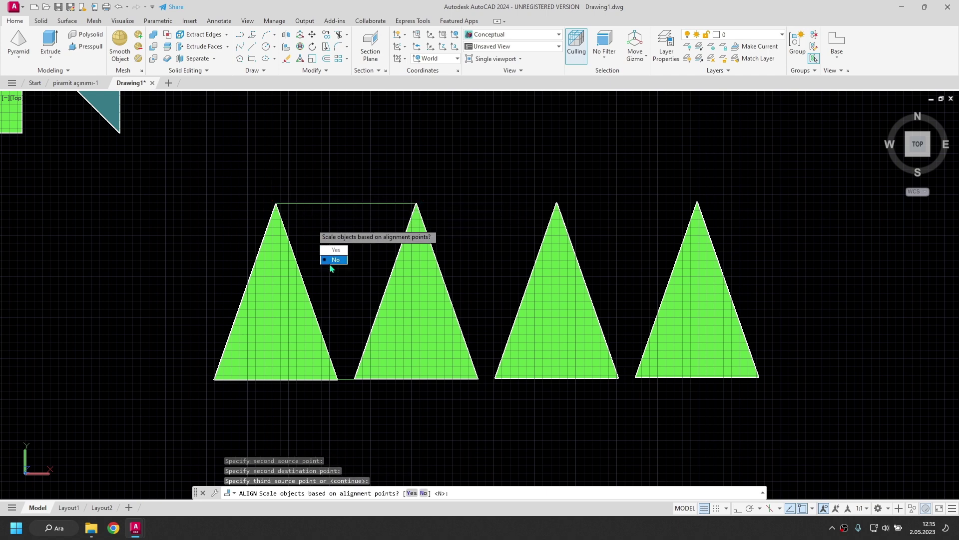
click(336, 260)
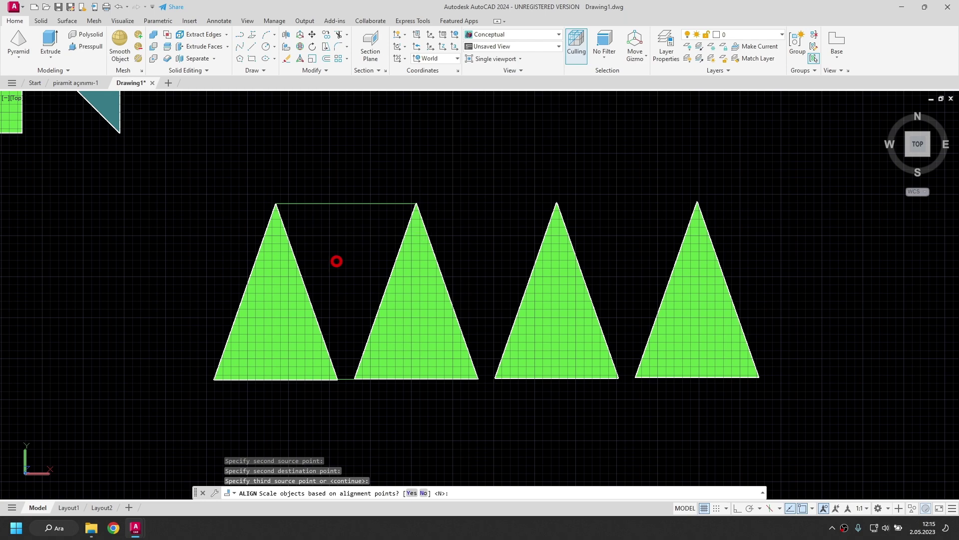
Align the third triangle to the joined shape's right edge at the shared apex, unscaled
key(Return)
click(544, 286)
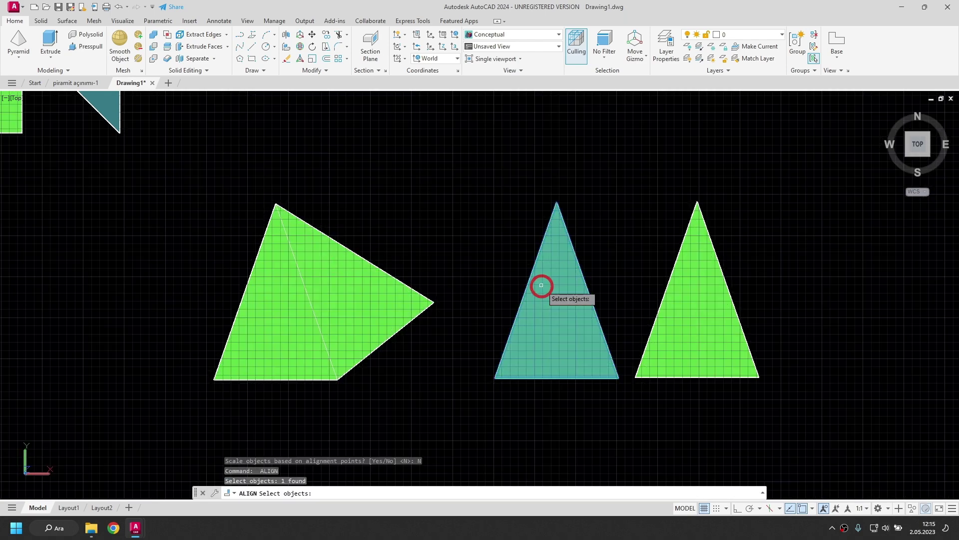
key(Return)
click(494, 378)
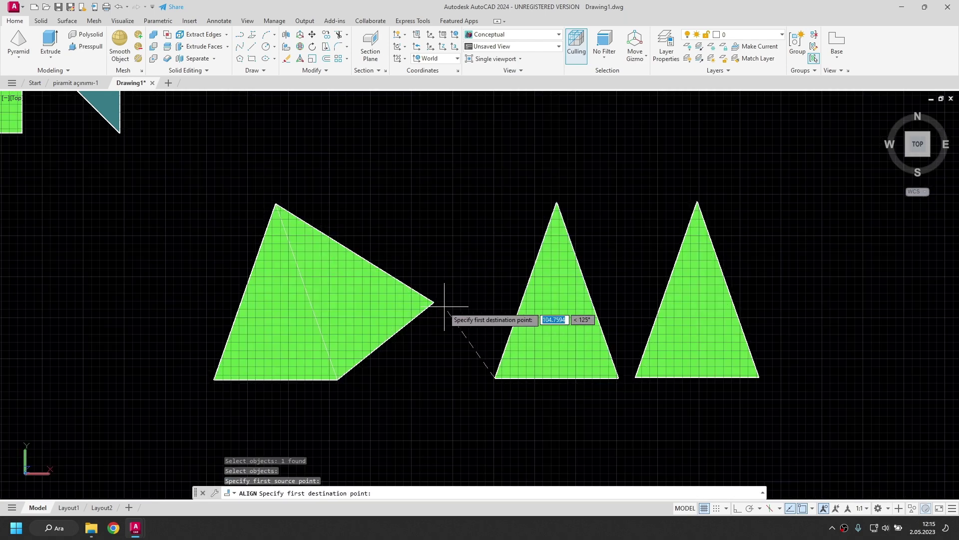
click(434, 302)
click(556, 202)
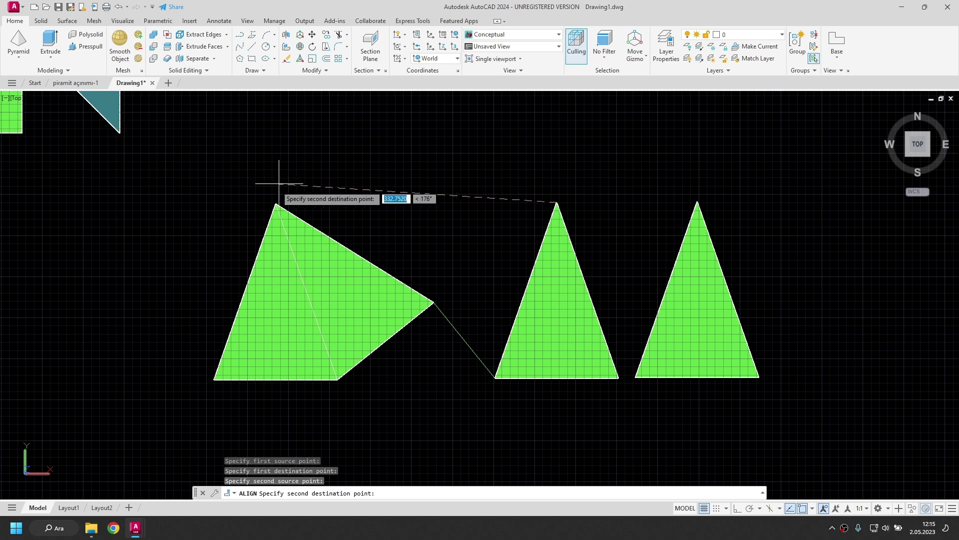
click(276, 204)
key(Return)
click(439, 265)
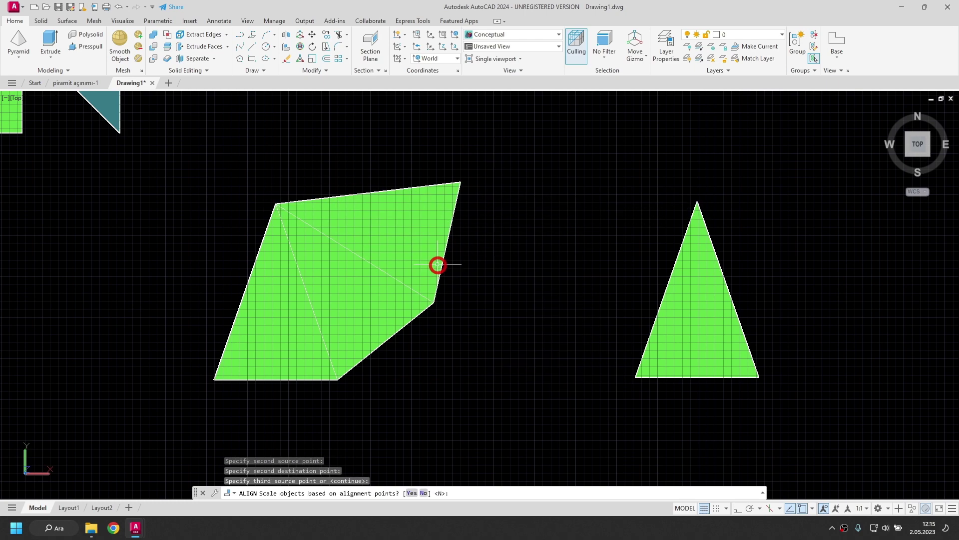
Align the last triangle to the fan's upper-right edge and common apex, keeping its size
key(Return)
click(671, 312)
key(Return)
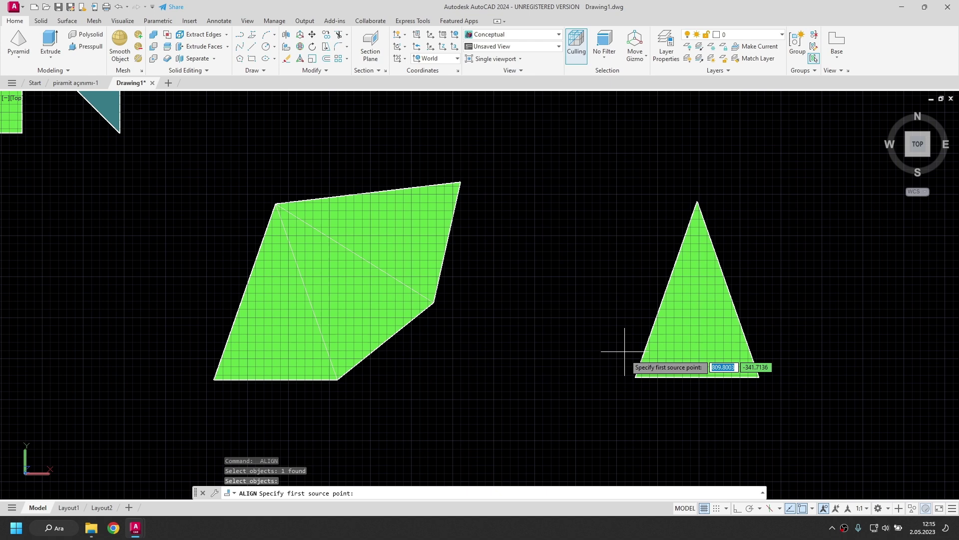
click(635, 377)
click(461, 182)
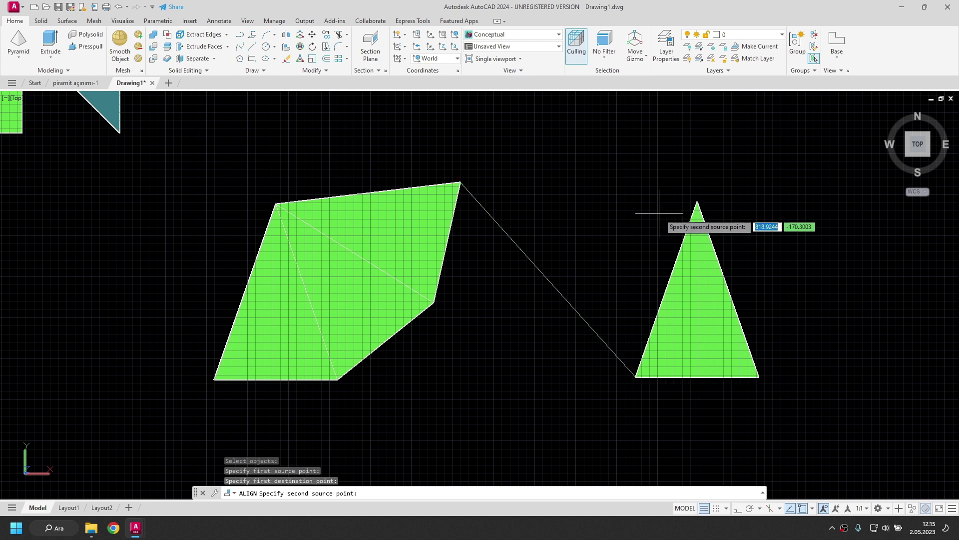
click(698, 202)
click(275, 204)
key(Return)
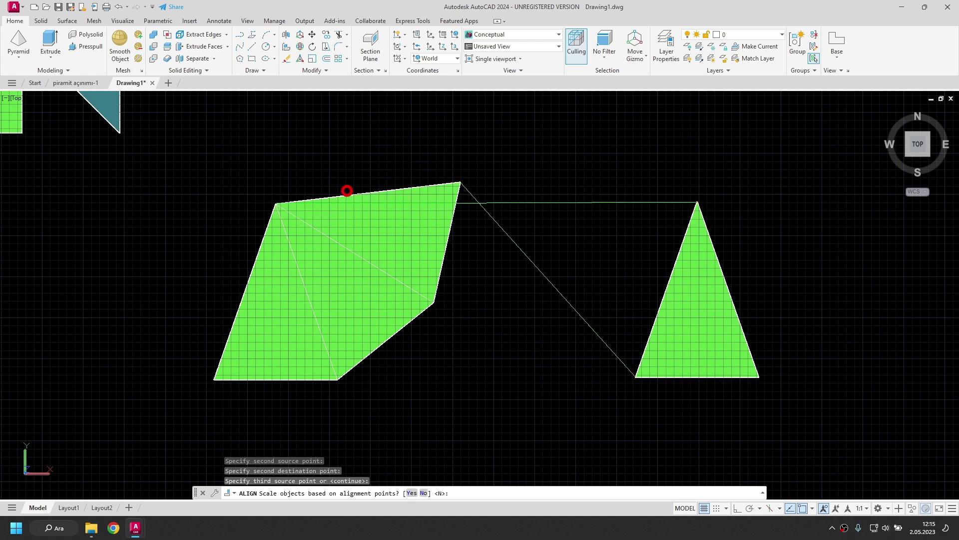
key(Return)
Rotate the triangle fan about its apex using a reference angle, with new angle 90
click(488, 363)
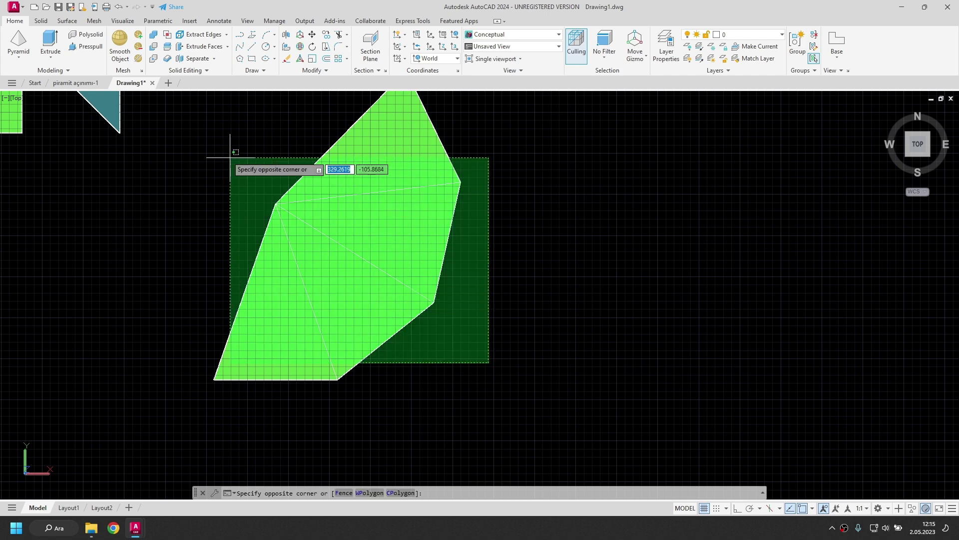
click(205, 141)
right_click(206, 141)
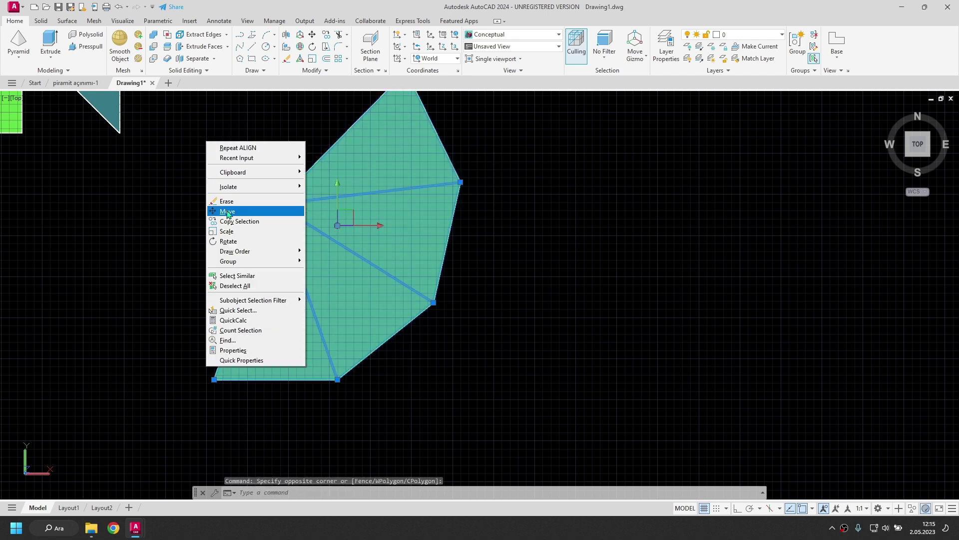
click(235, 240)
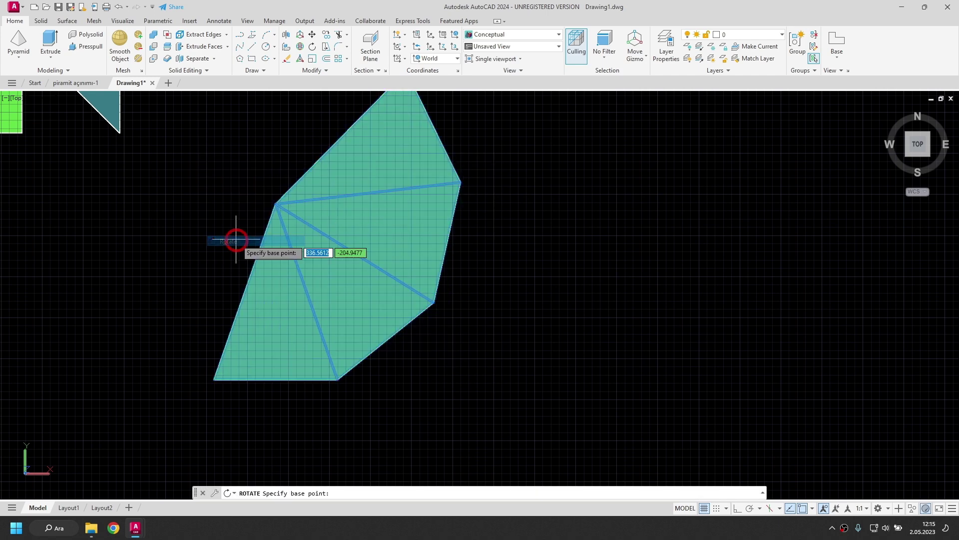
click(276, 204)
right_click(282, 165)
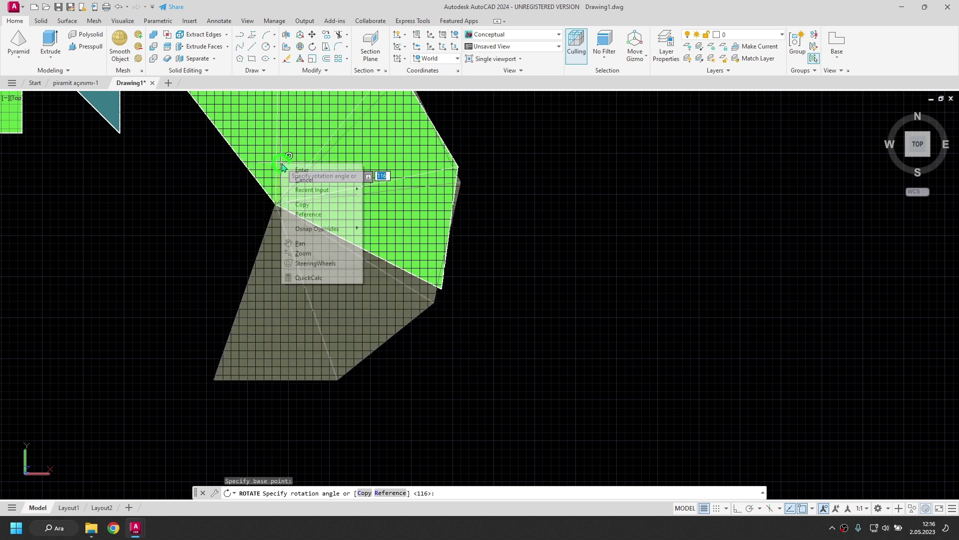
click(318, 221)
click(435, 301)
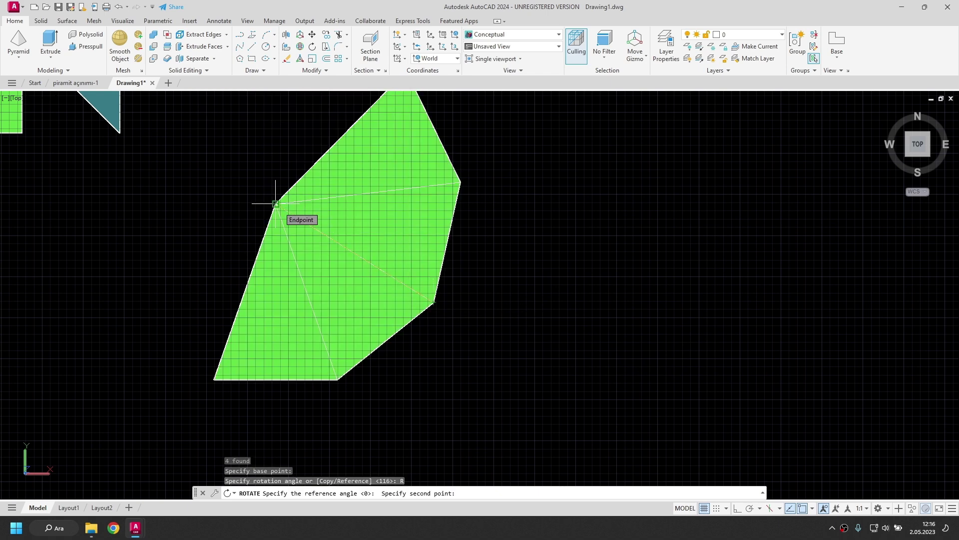
click(275, 203)
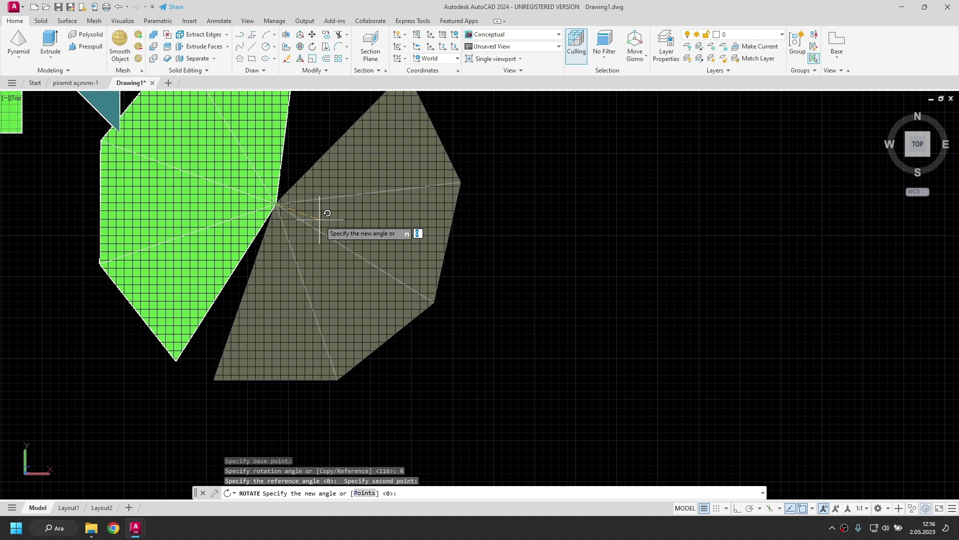
text(90)
key(Return)
Drag a copy of the square base to below the triangle fan
scroll(398, 157, down, 2)
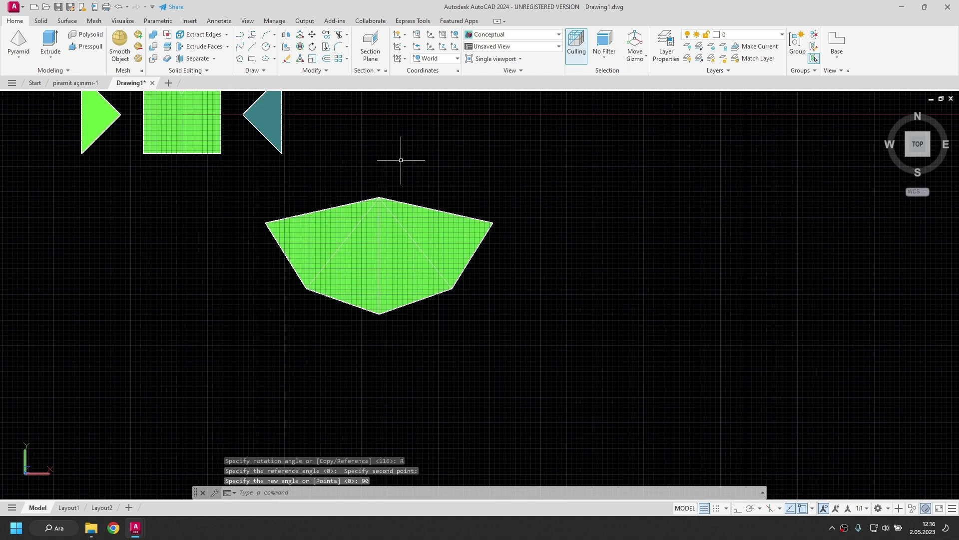
mouse_move(398, 157)
middle_down()
mouse_move(521, 241)
mouse_move(496, 226)
middle_up()
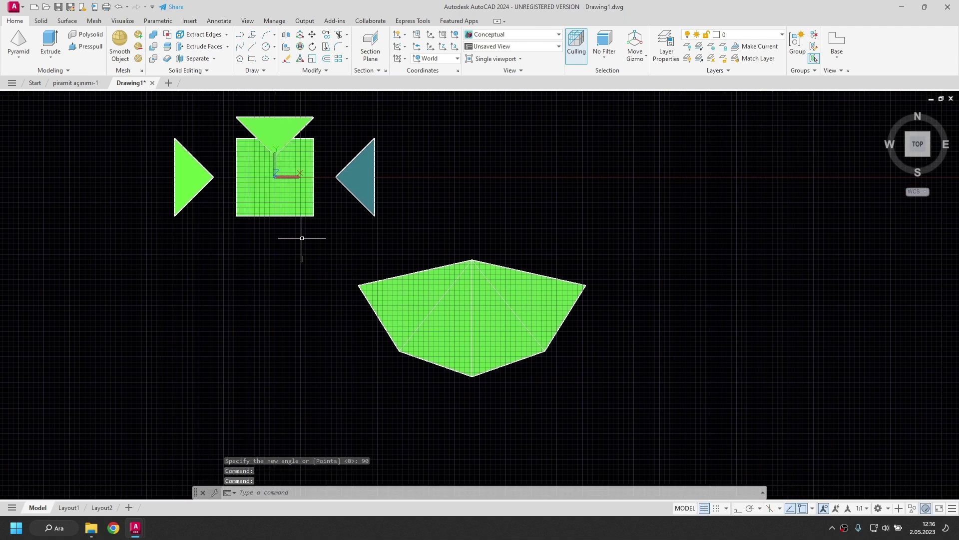
click(267, 198)
drag(258, 184, 541, 415)
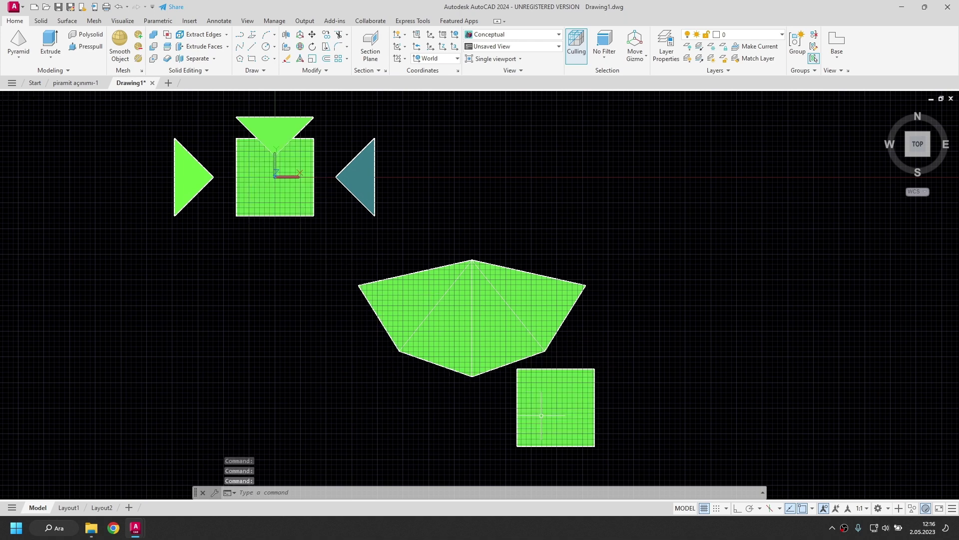
scroll(553, 404, up, 3)
middle_drag(553, 405, 550, 370)
scroll(551, 370, down, 2)
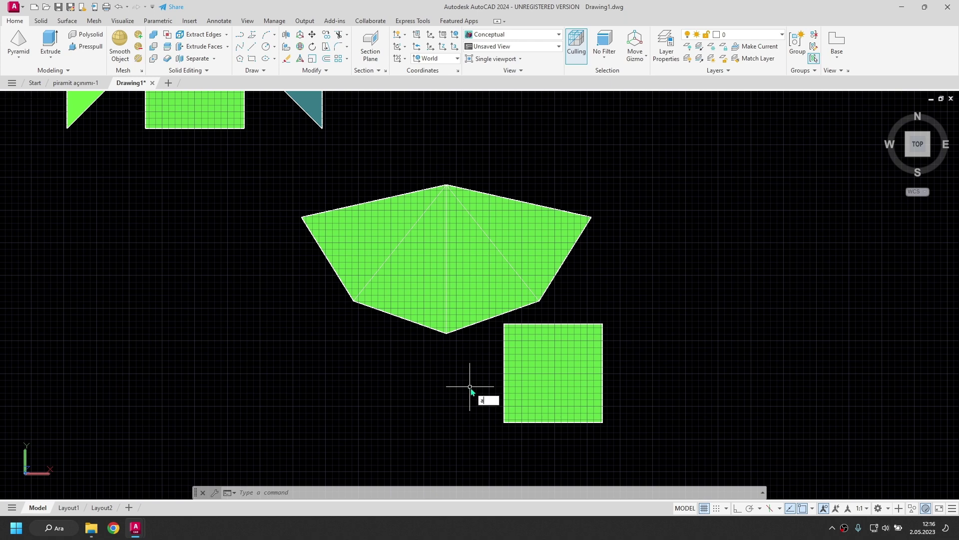
Align the square's two corners to the fan's lower-right edge without scaling, then view from home
text(l)
key(Return)
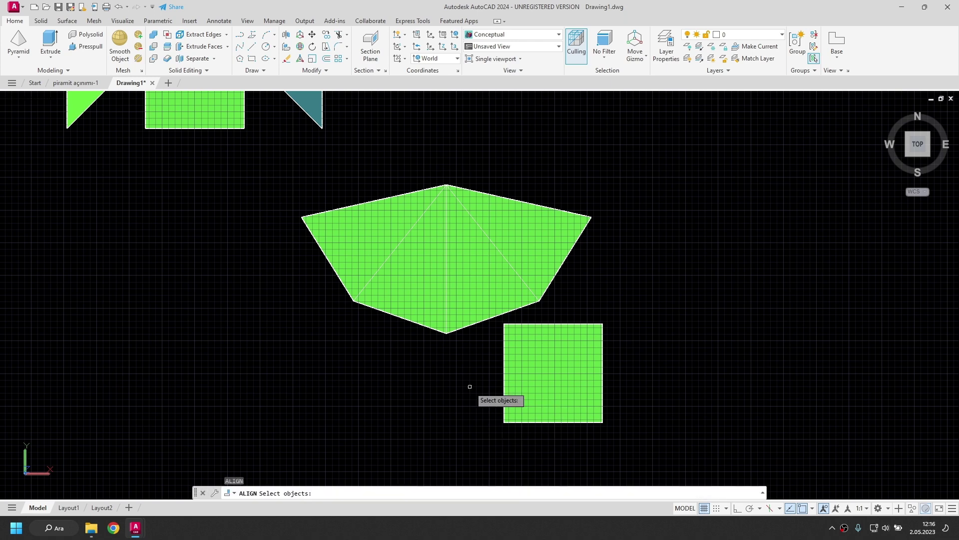
click(529, 377)
key(Return)
click(504, 324)
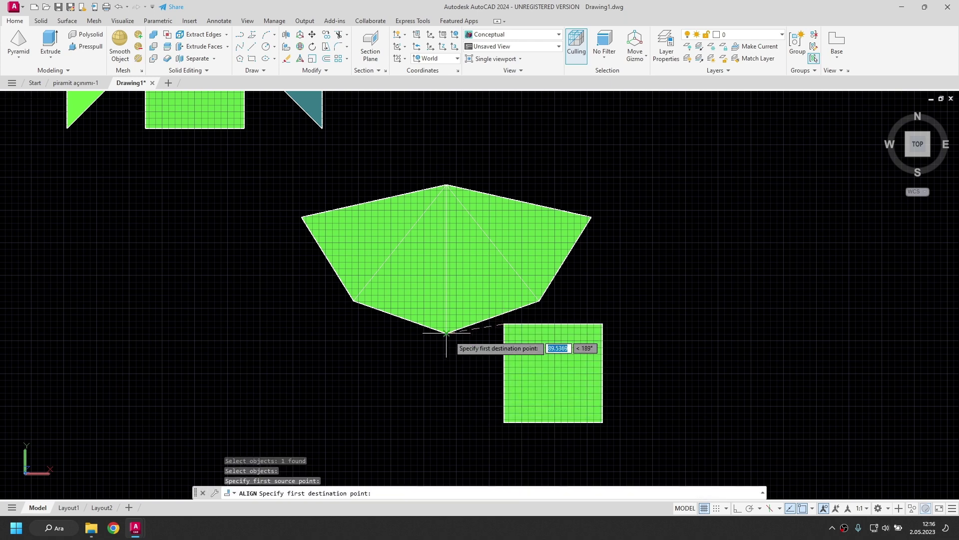
click(446, 333)
click(603, 324)
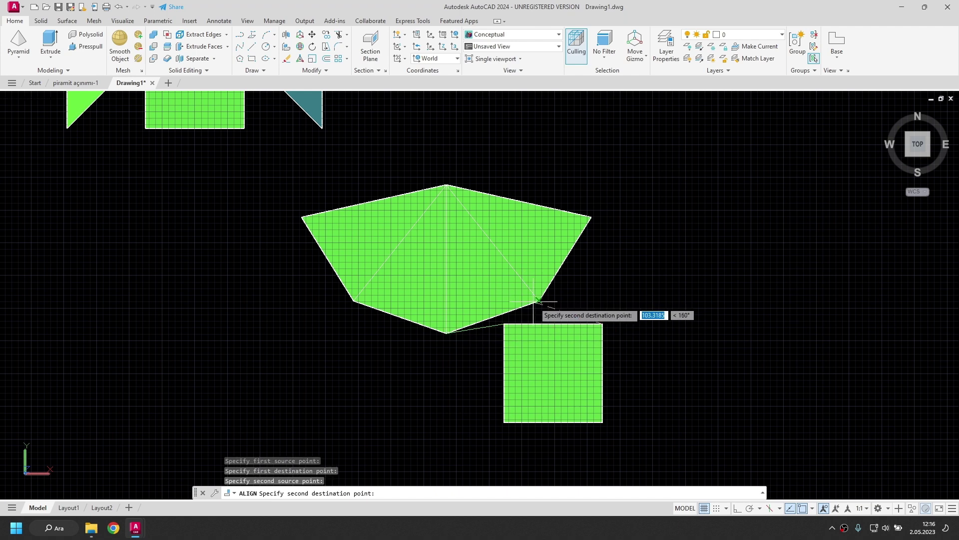
click(539, 300)
key(Return)
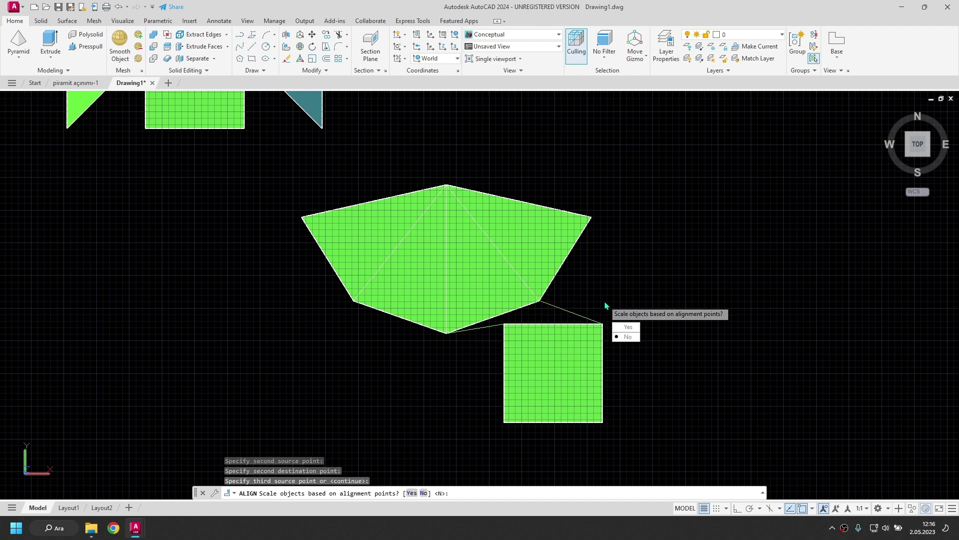
click(629, 336)
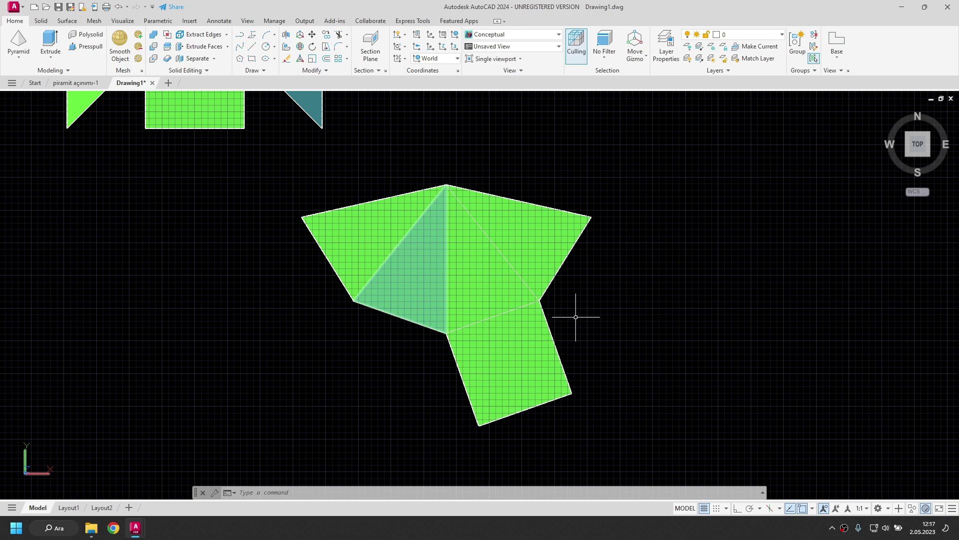
click(886, 111)
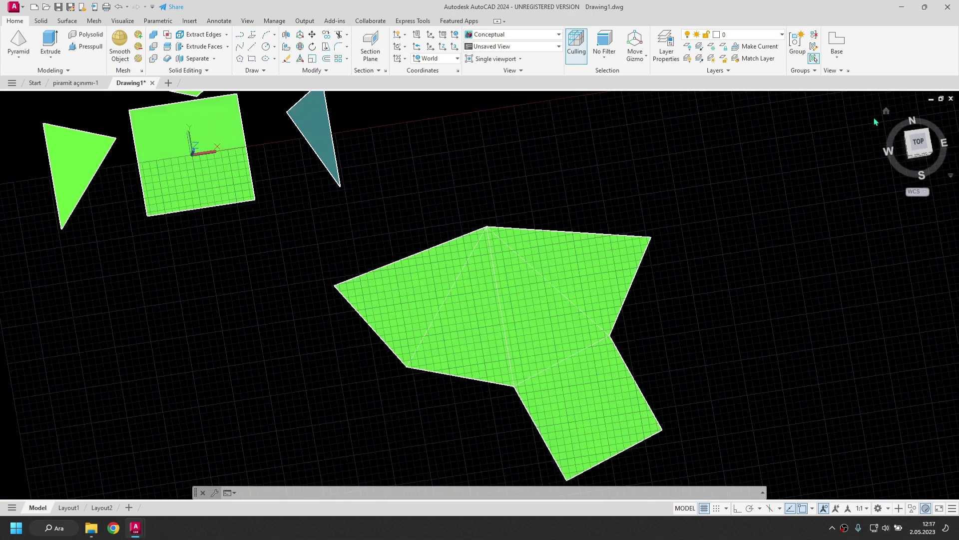
middle_drag(642, 269, 466, 290)
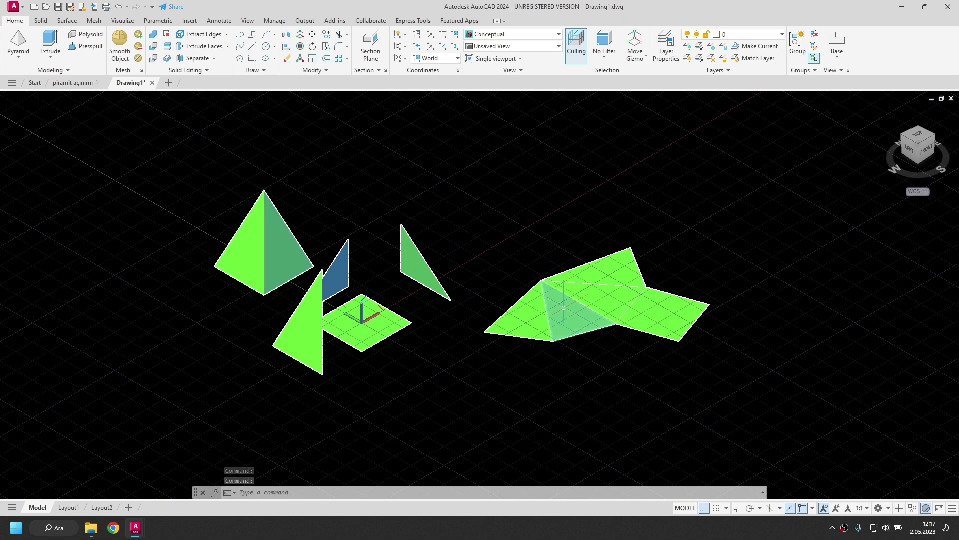
Switch back to the Top view and zoom in on the assembled net
click(916, 137)
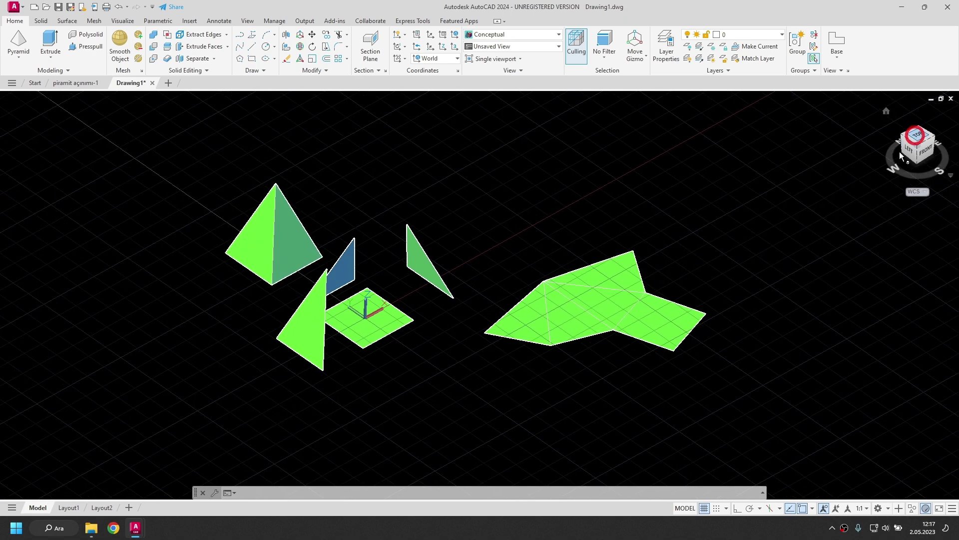
scroll(649, 372, up, 4)
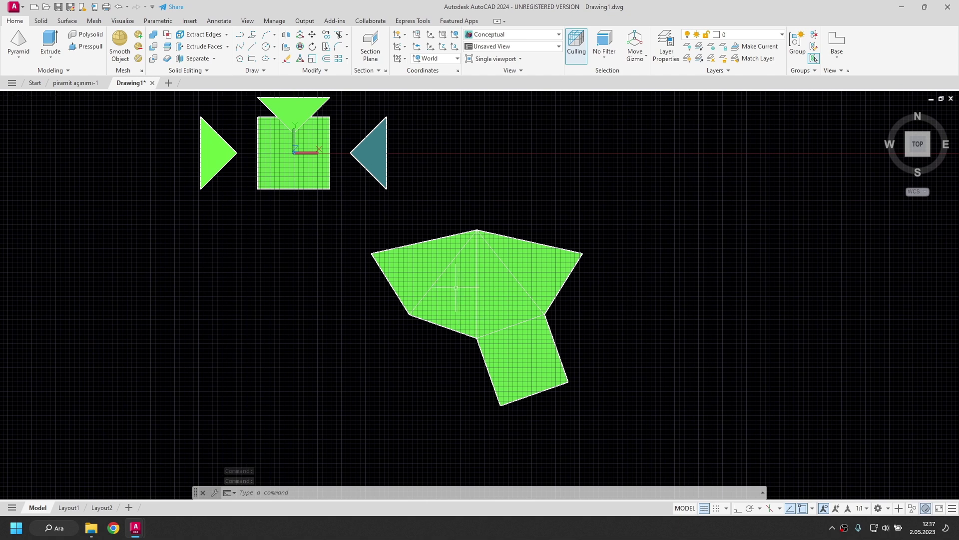
Window-select the whole net and explode its faces into lines with X
click(618, 364)
click(345, 220)
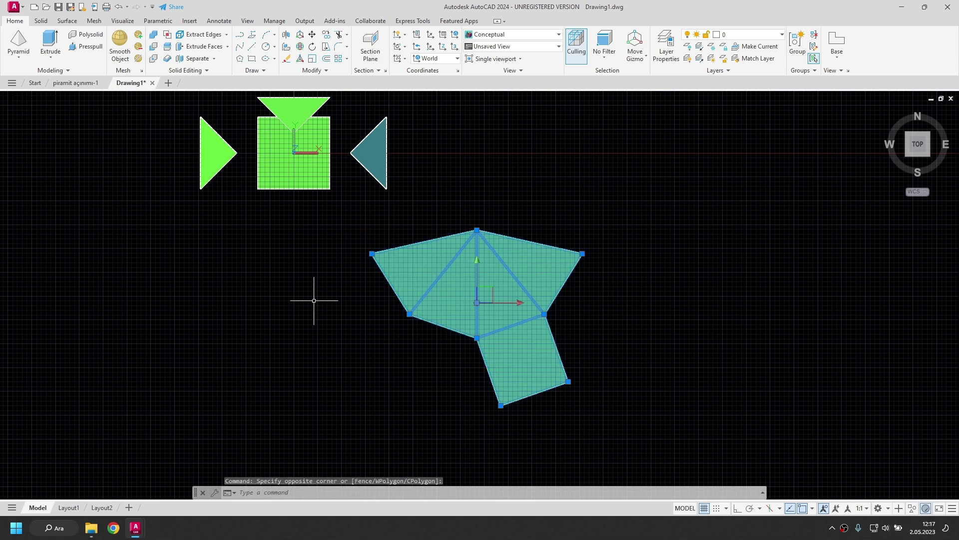
text(X)
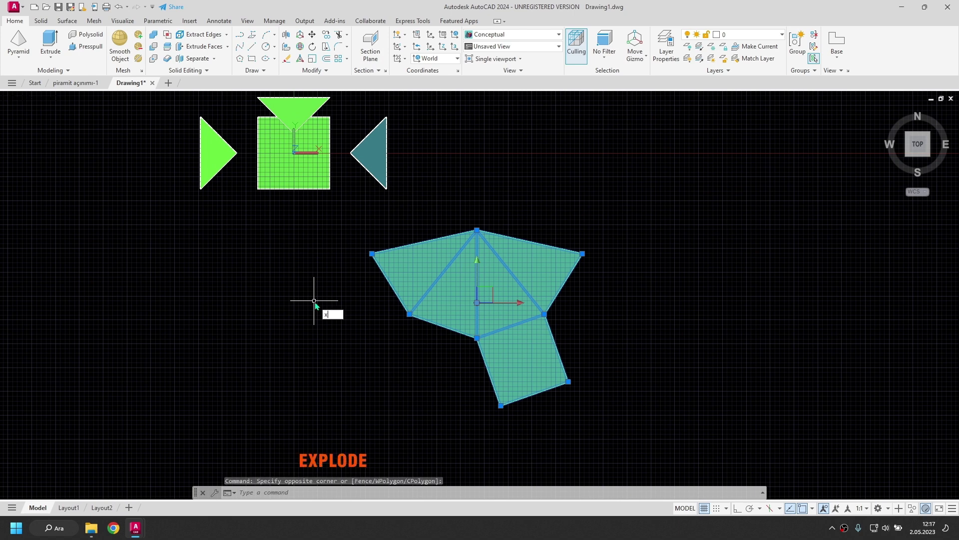
key(Return)
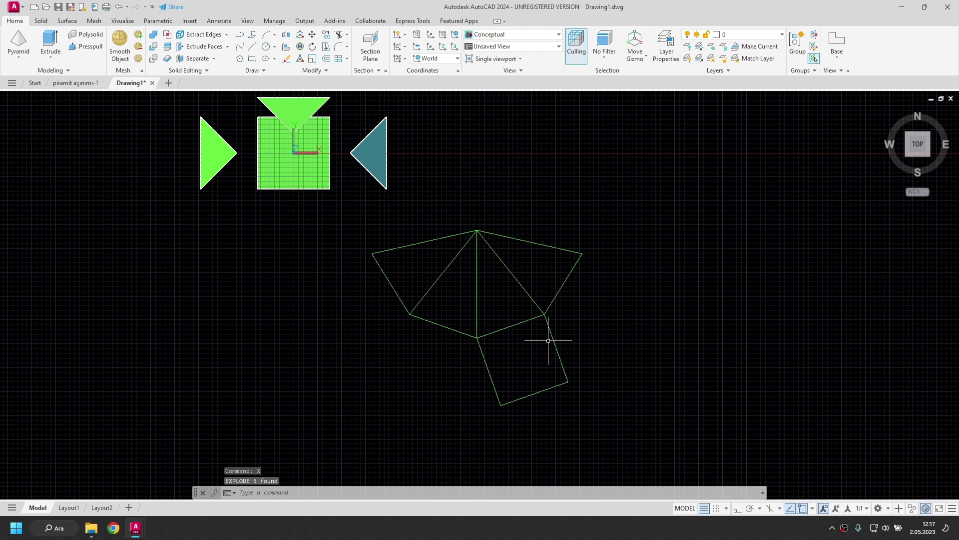
Zoom in and delete one overlapping edge line of the net
scroll(511, 297, up, 3)
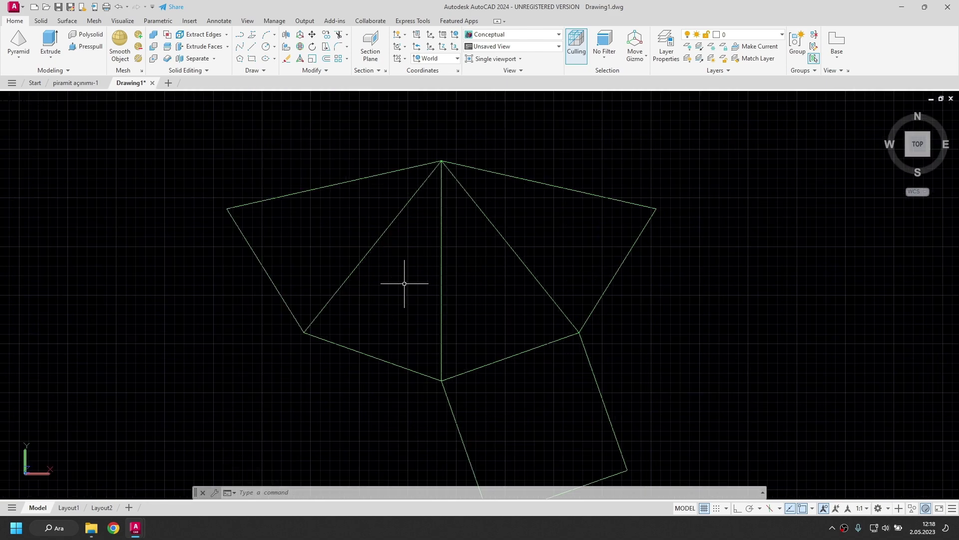
click(563, 271)
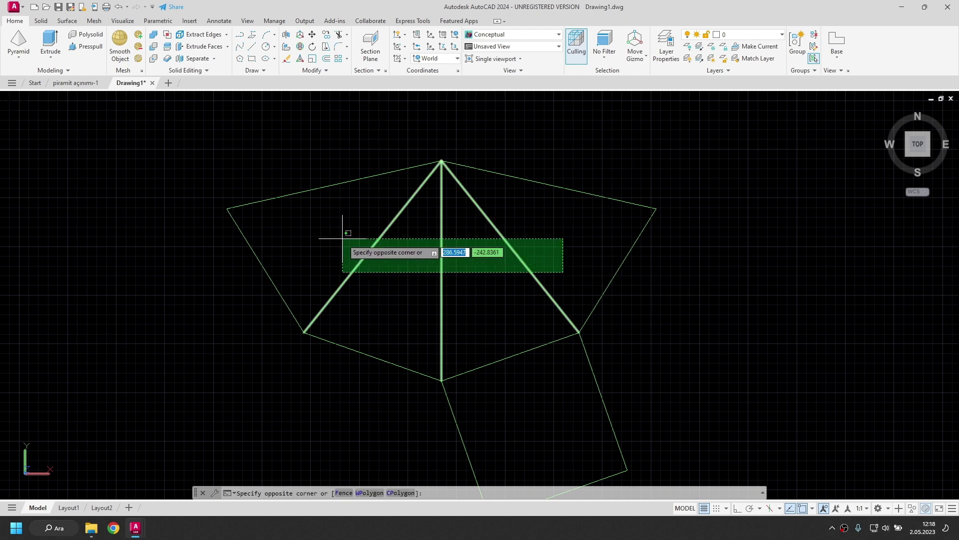
key(Escape)
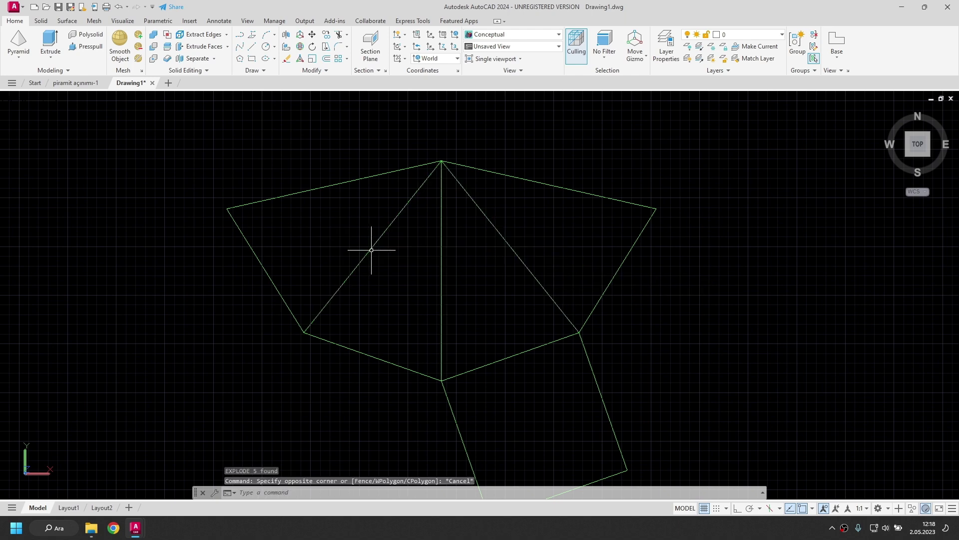
click(372, 248)
key(Delete)
click(441, 270)
key(Escape)
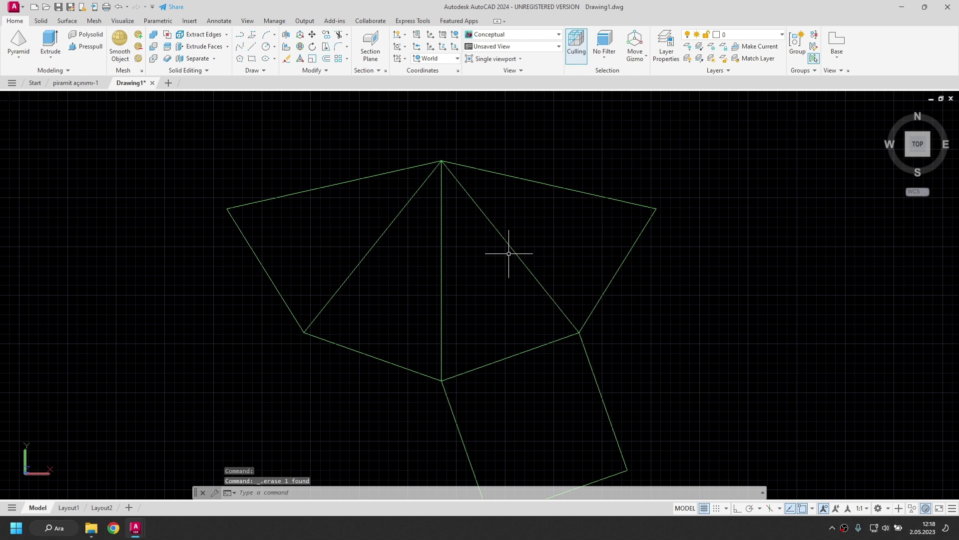
scroll(504, 327, down, 3)
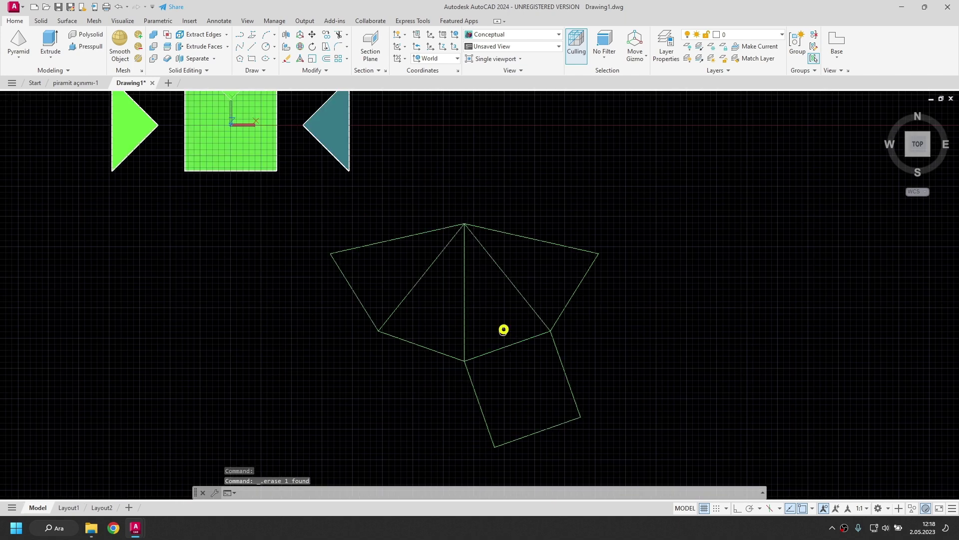
Select all twelve net lines and copy them to the clipboard
middle_drag(503, 328, 527, 288)
click(676, 401)
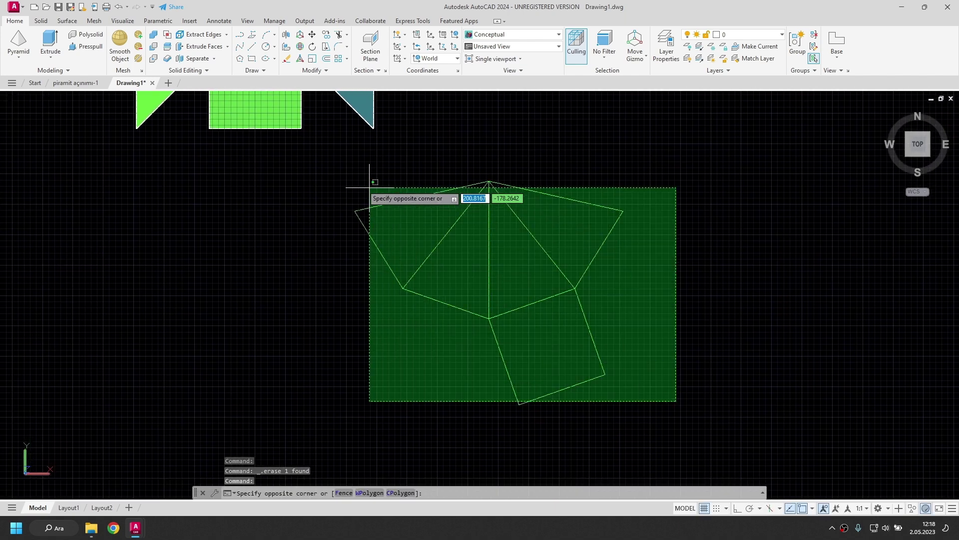
click(303, 169)
right_click(362, 179)
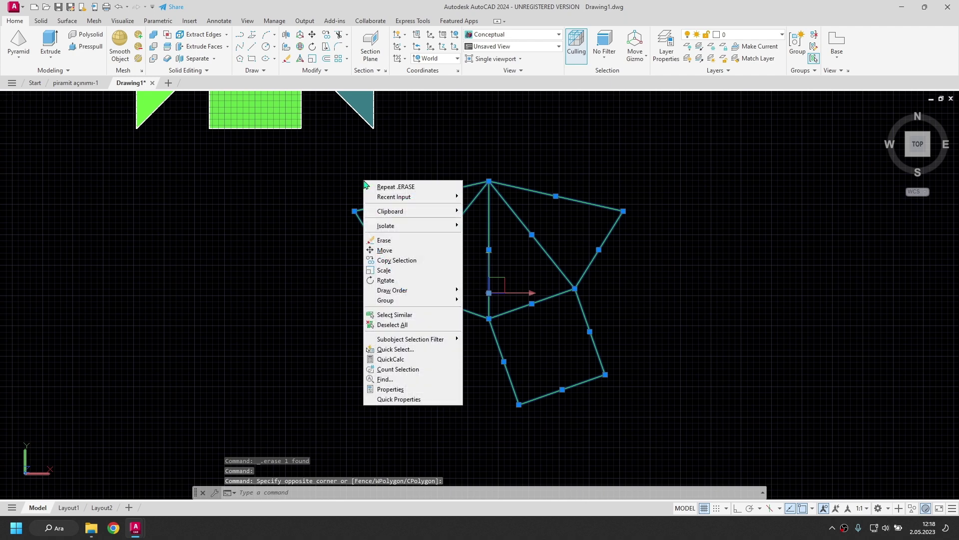
mouse_move(407, 211)
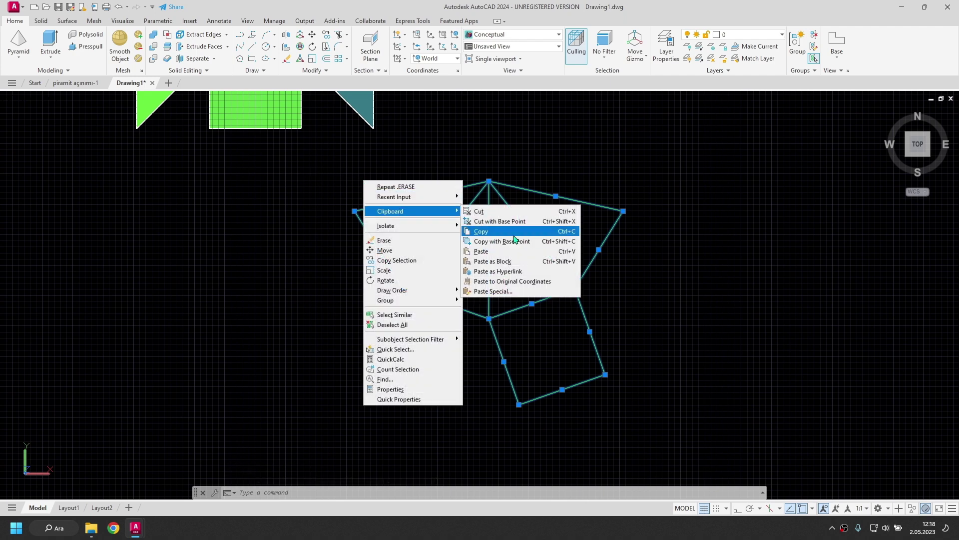
click(500, 231)
key(Escape)
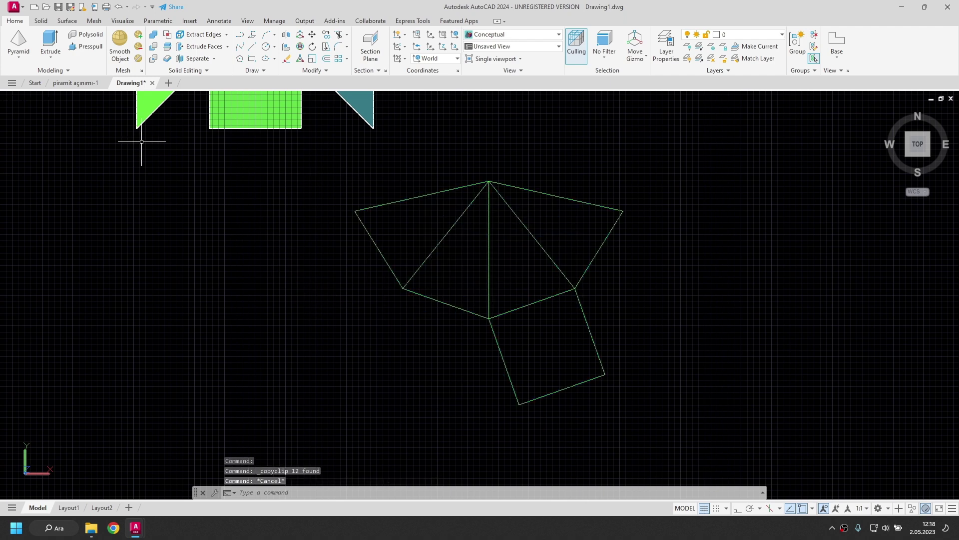
Switch to the piramit açınımı-1 drawing and pan to free space on the right
click(81, 83)
scroll(693, 288, down, 3)
middle_drag(692, 289, 415, 273)
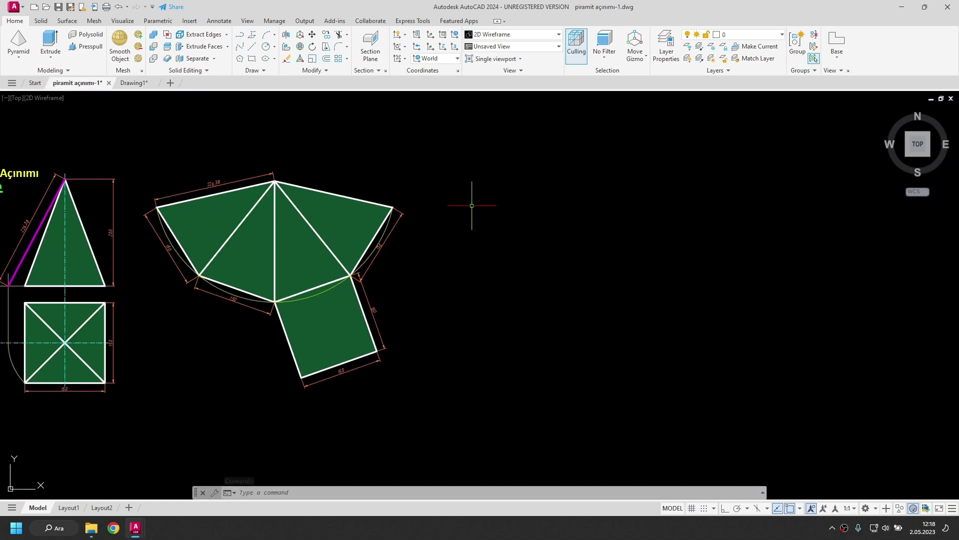
Paste the copied net lines to the right of the dimensioned net
right_click(496, 209)
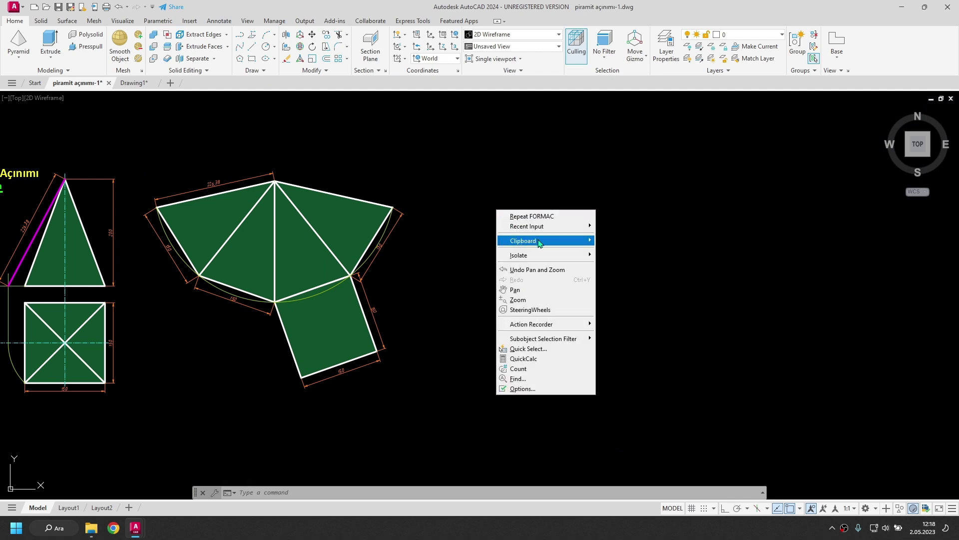
mouse_move(539, 243)
click(617, 281)
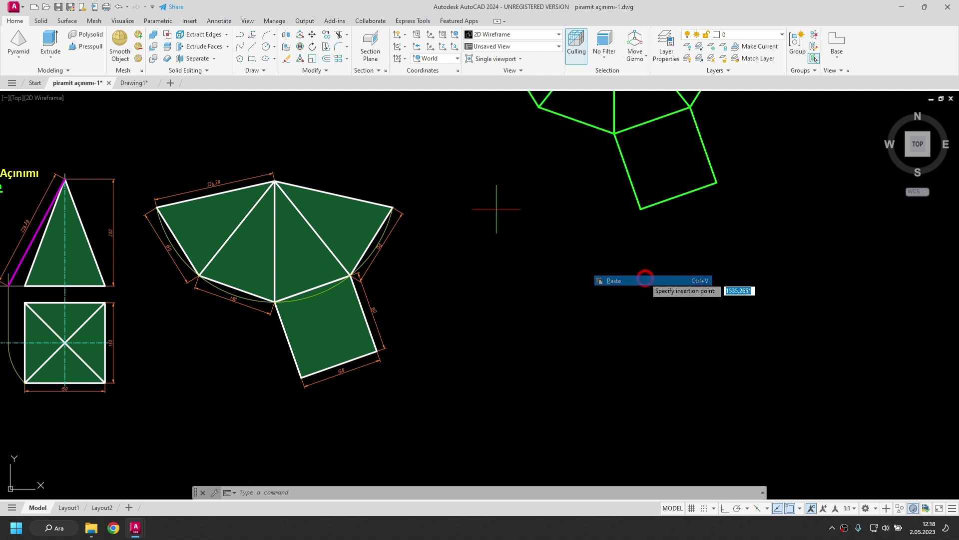
click(630, 391)
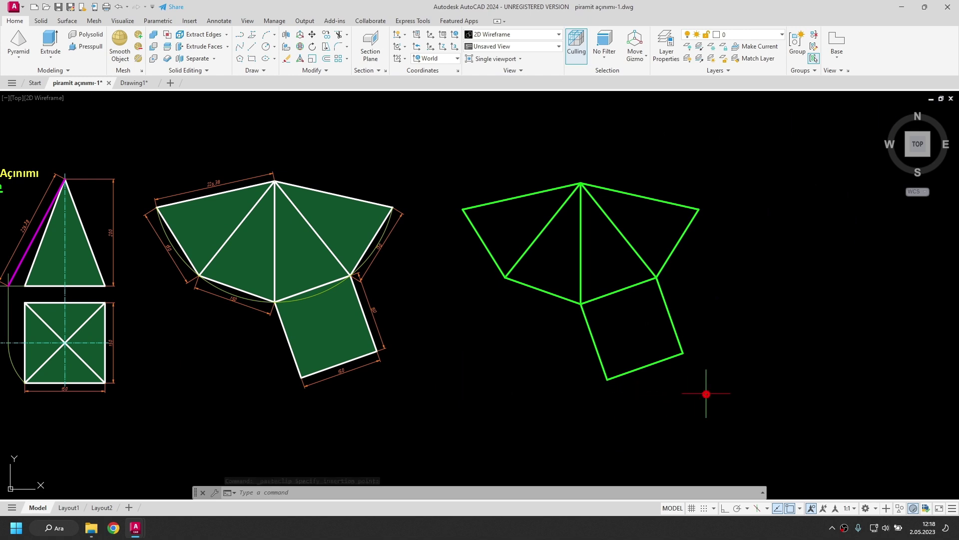
Set the pasted net lines' colour to ByLayer in the Properties panel
click(706, 392)
click(457, 150)
key(ctrl+1)
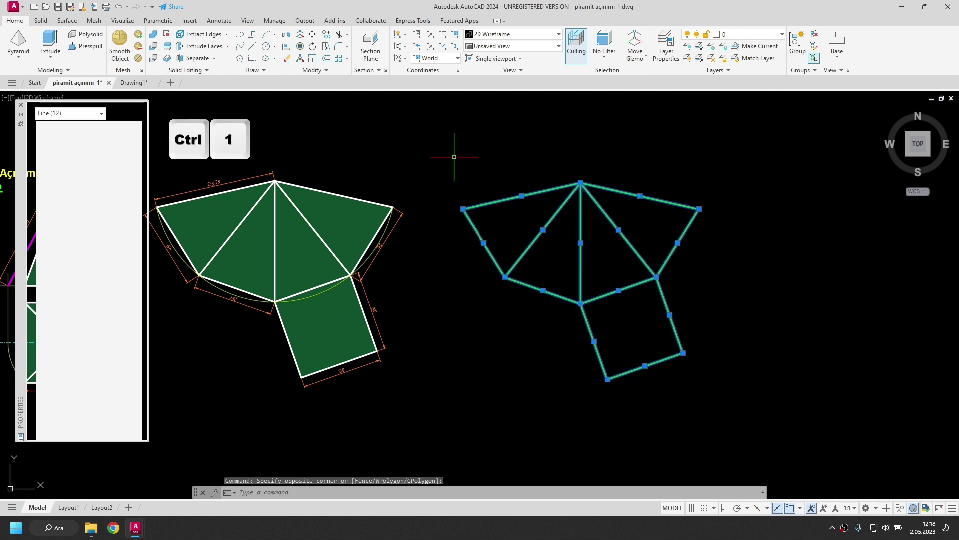
click(120, 136)
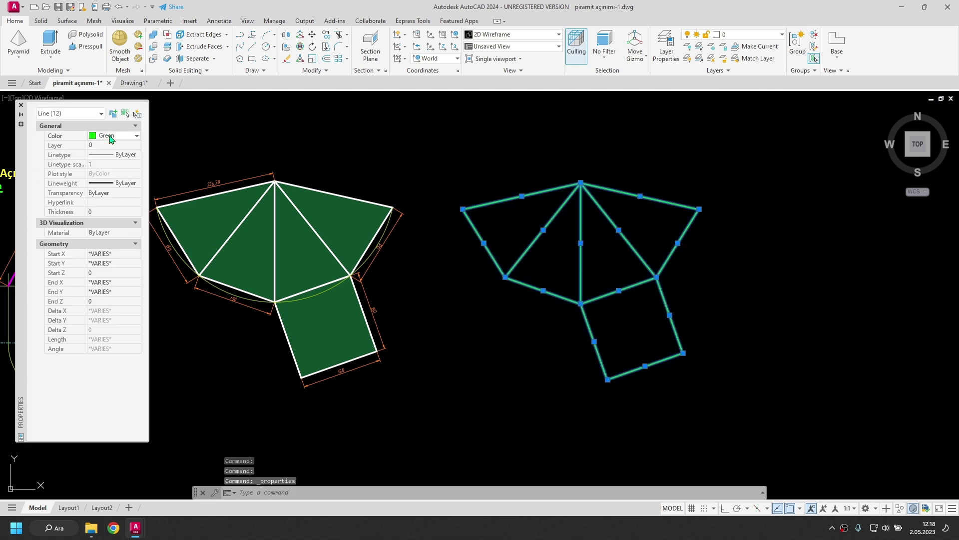
click(120, 135)
click(110, 145)
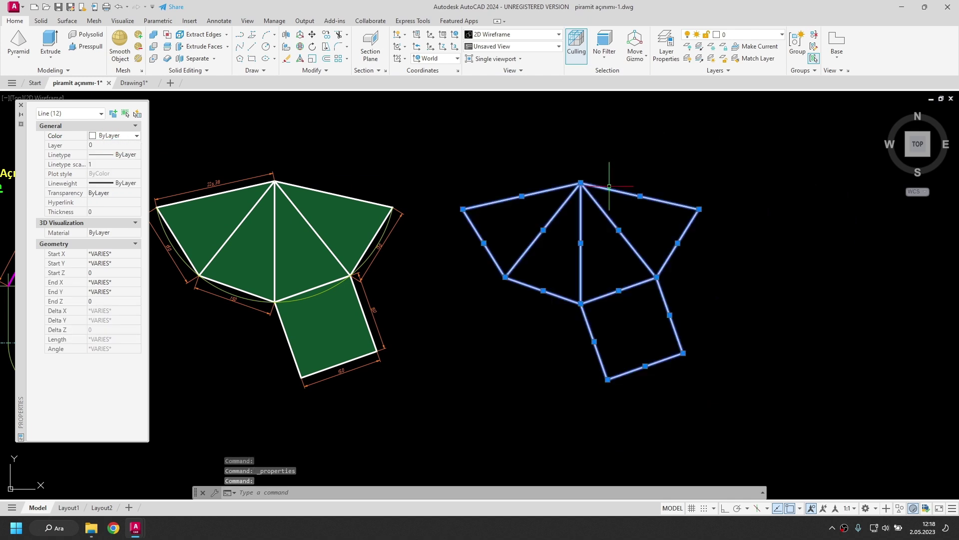
key(Escape)
click(20, 105)
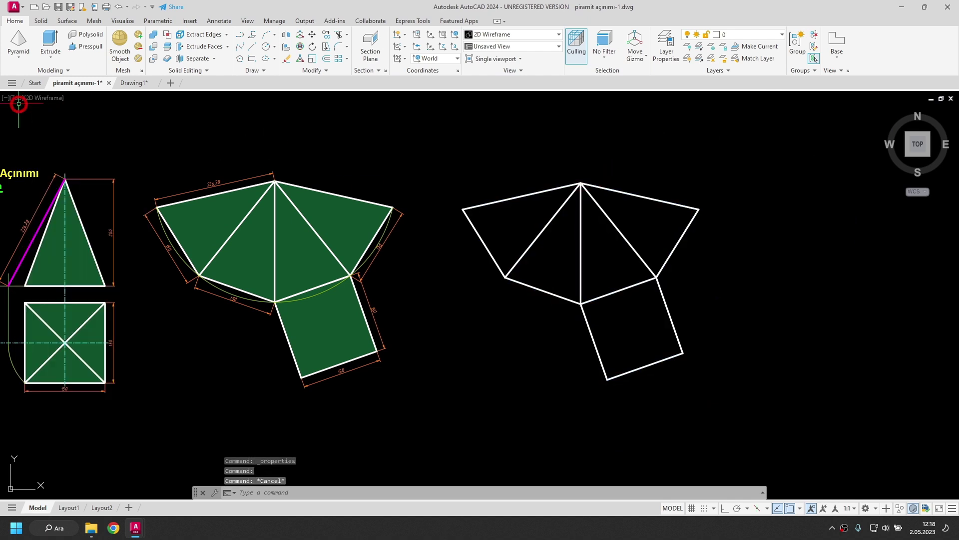
middle_drag(699, 255, 710, 248)
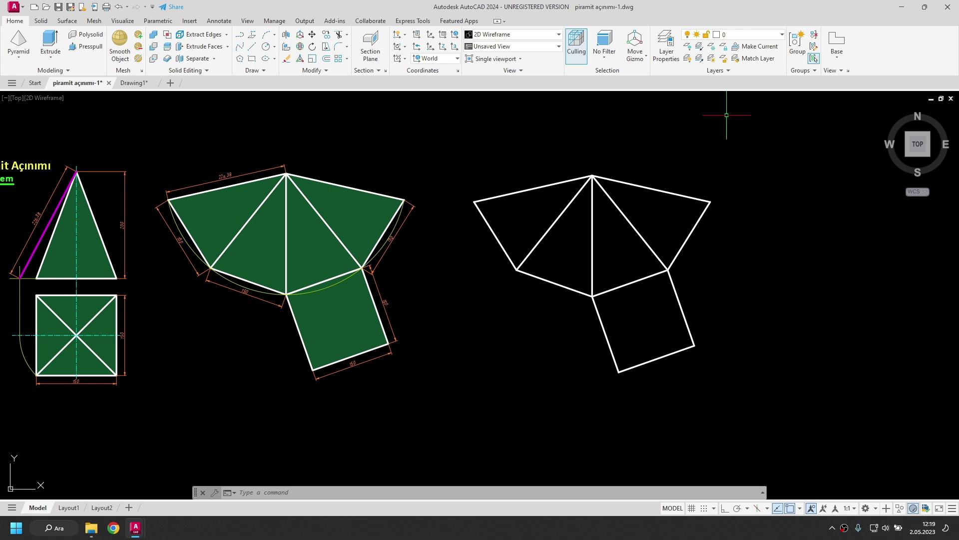
Make Ölçü the current layer and add aligned dimensions 226.38 and 150 on the net's left slanted edges
click(742, 35)
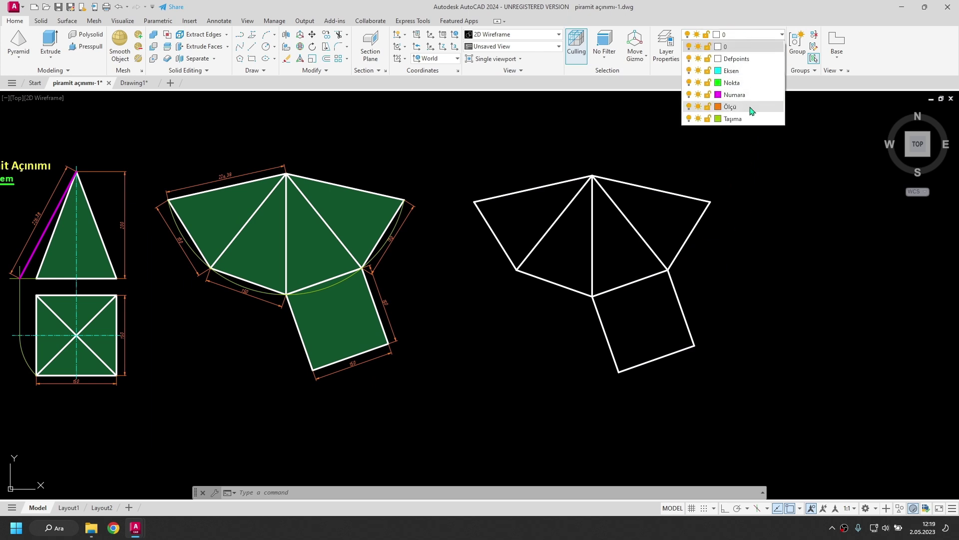
click(749, 106)
click(214, 22)
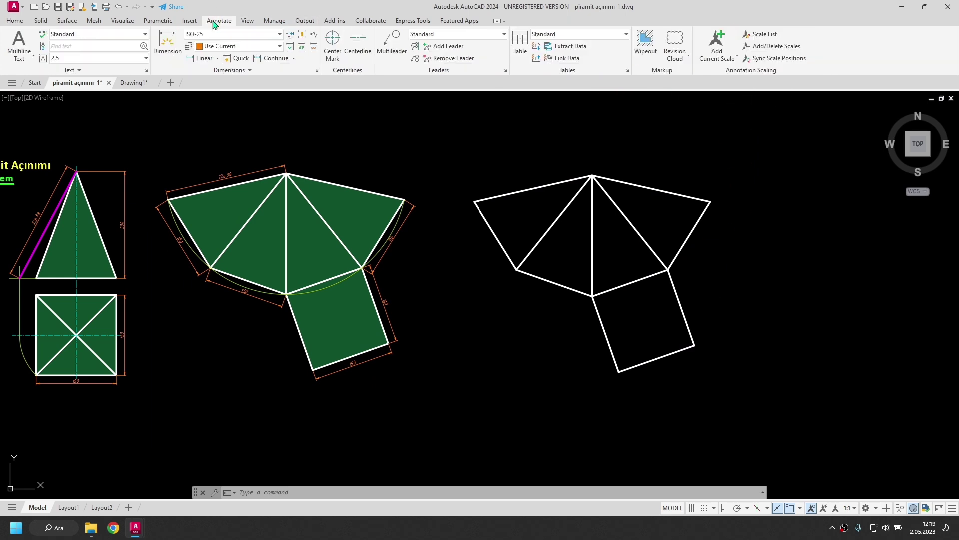
click(217, 58)
click(221, 105)
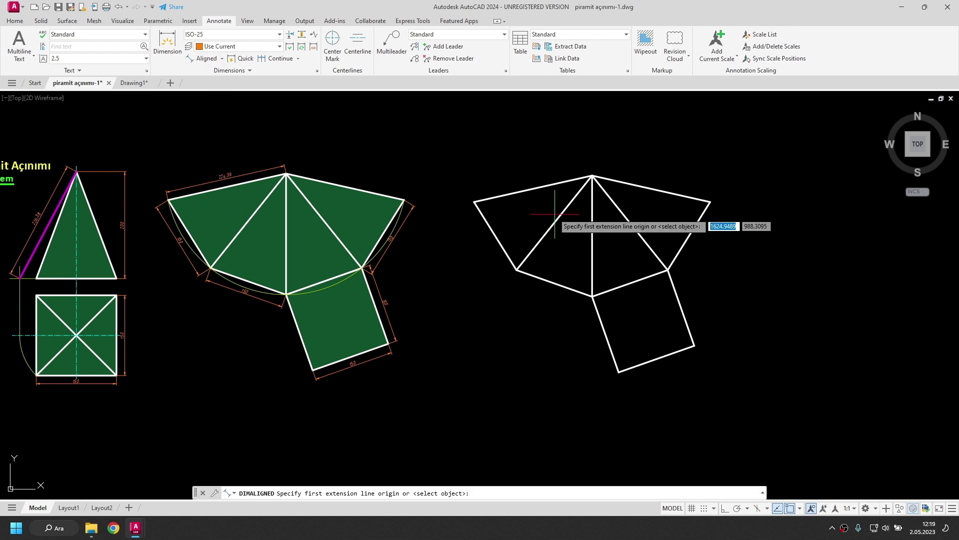
key(Return)
click(524, 190)
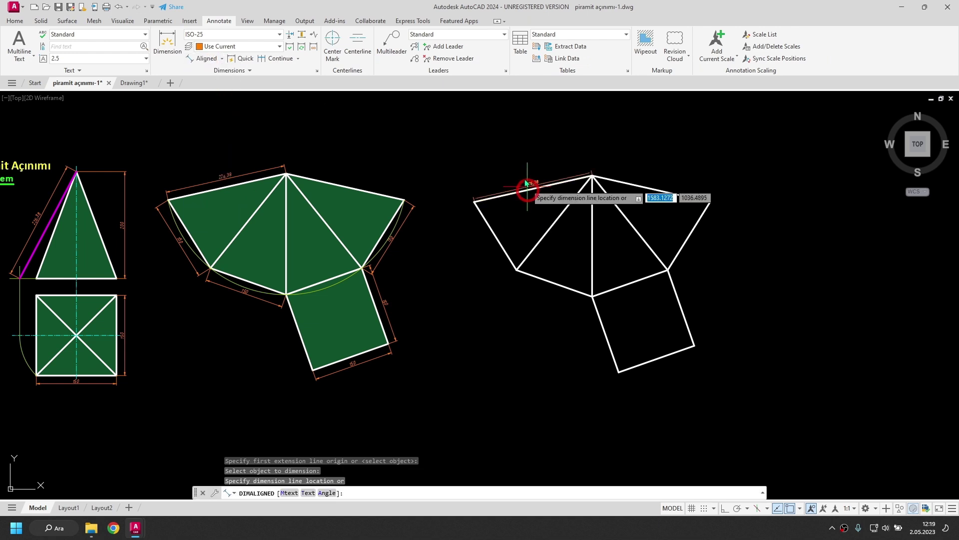
click(522, 177)
key(Return)
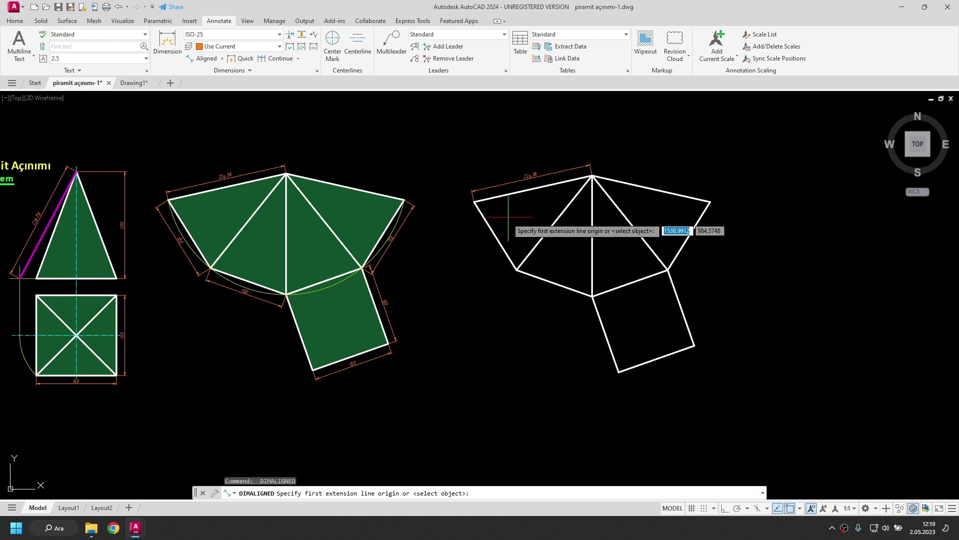
key(Return)
click(494, 231)
click(549, 212)
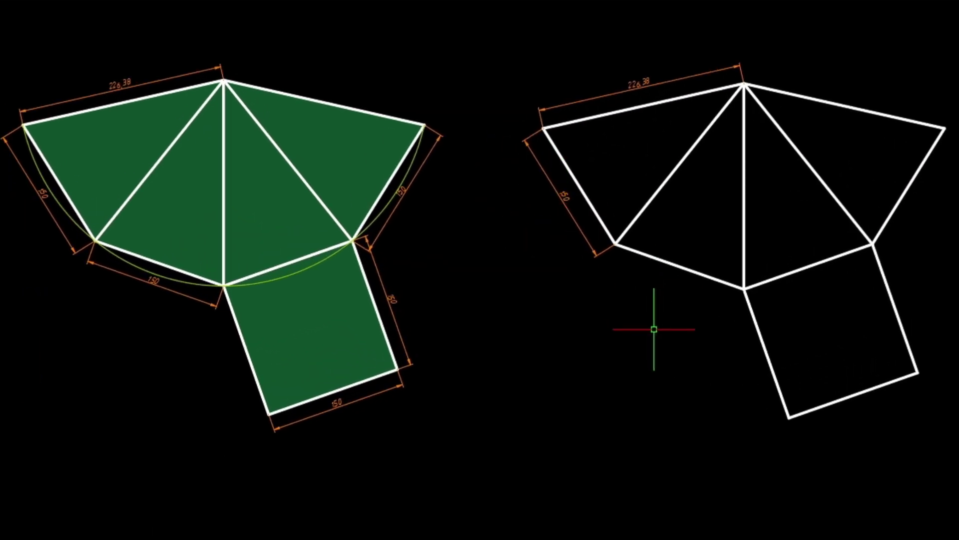
Add aligned 150 dimensions to the left triangle's base, the square's bottom and right edges, and the upper-right edge
key(Return)
key(Return)
click(643, 266)
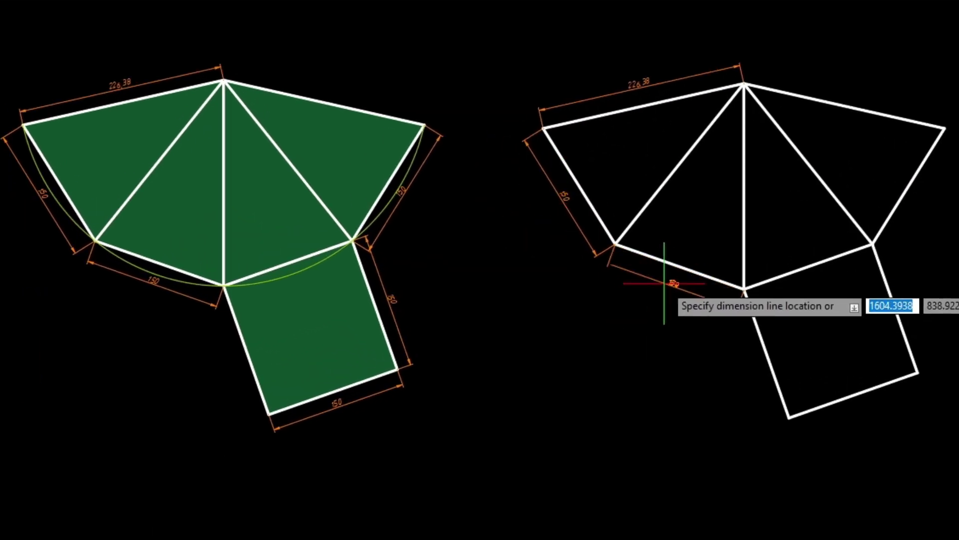
click(669, 282)
key(Return)
key(Return)
click(825, 402)
click(842, 420)
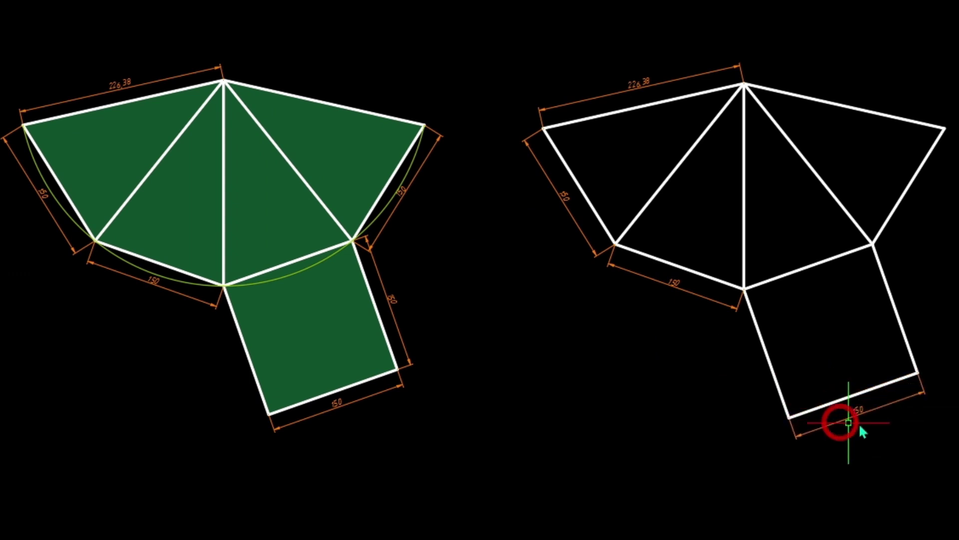
key(Return)
key(Return)
click(902, 325)
click(913, 309)
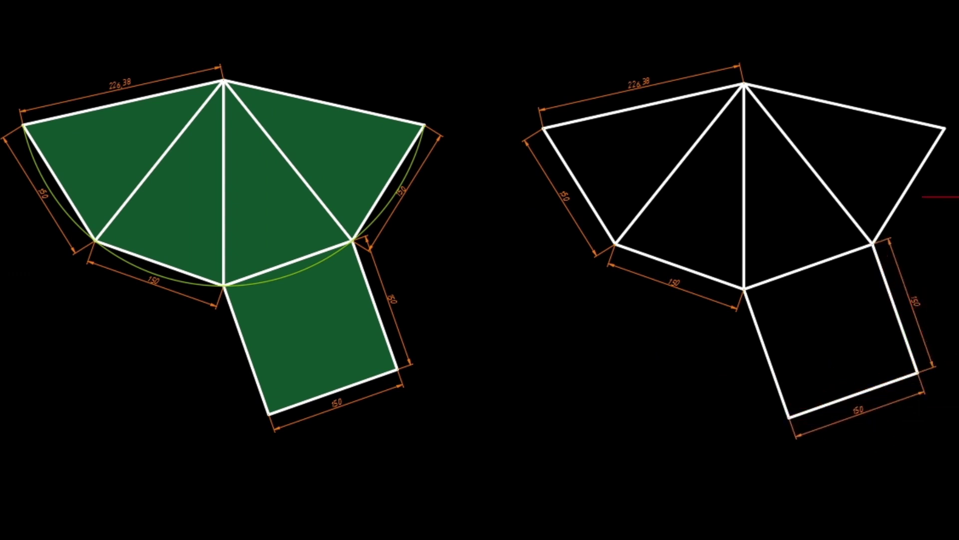
key(Return)
key(Return)
click(914, 178)
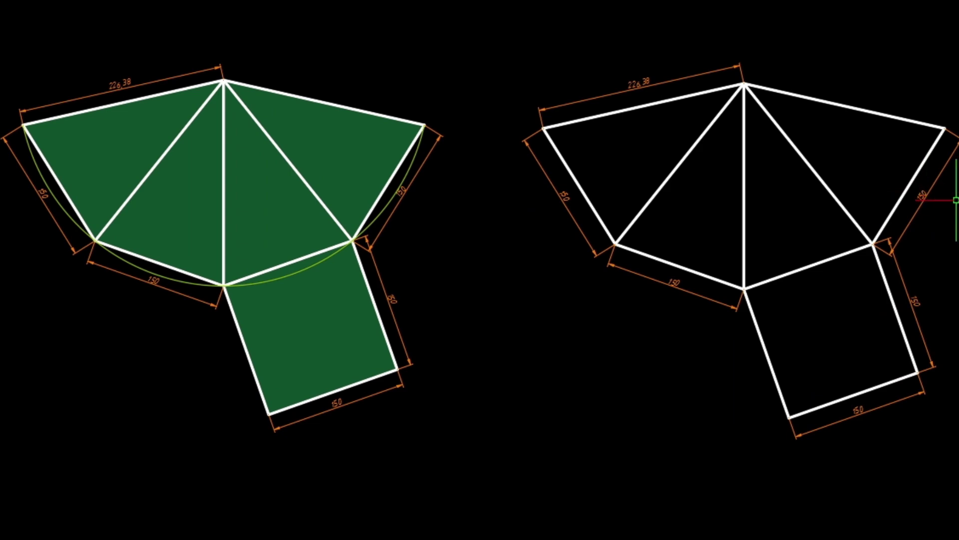
click(957, 187)
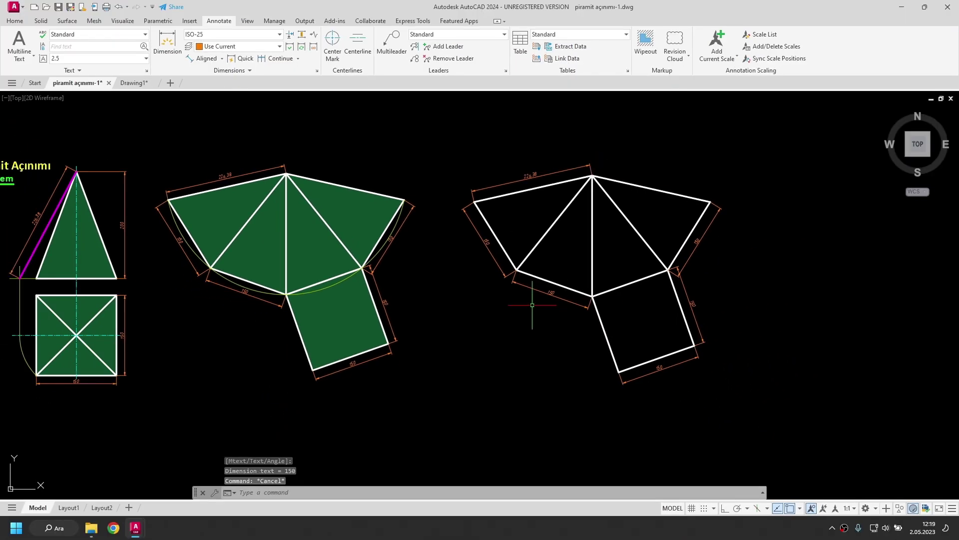
Move the white net and its dimensions left toward the green net
click(728, 403)
click(452, 139)
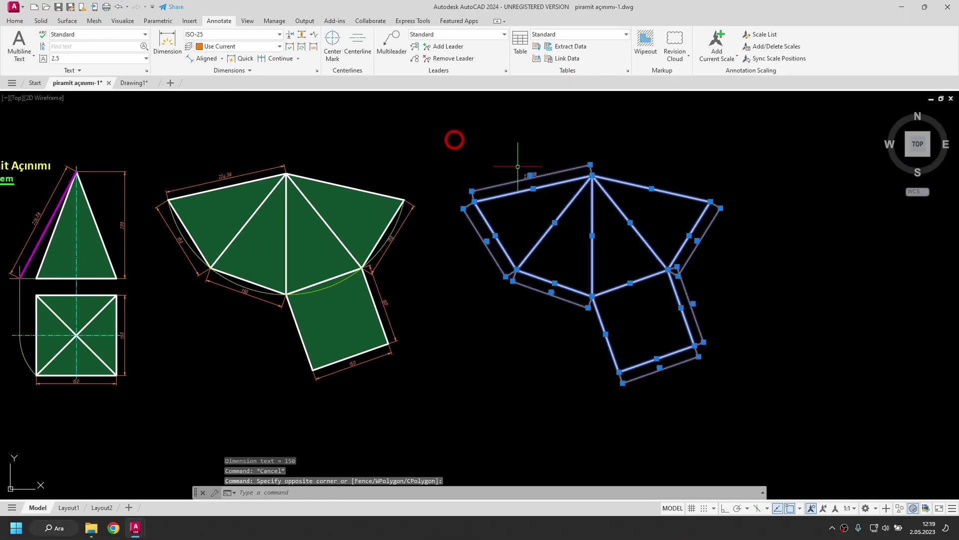
drag(622, 183, 566, 182)
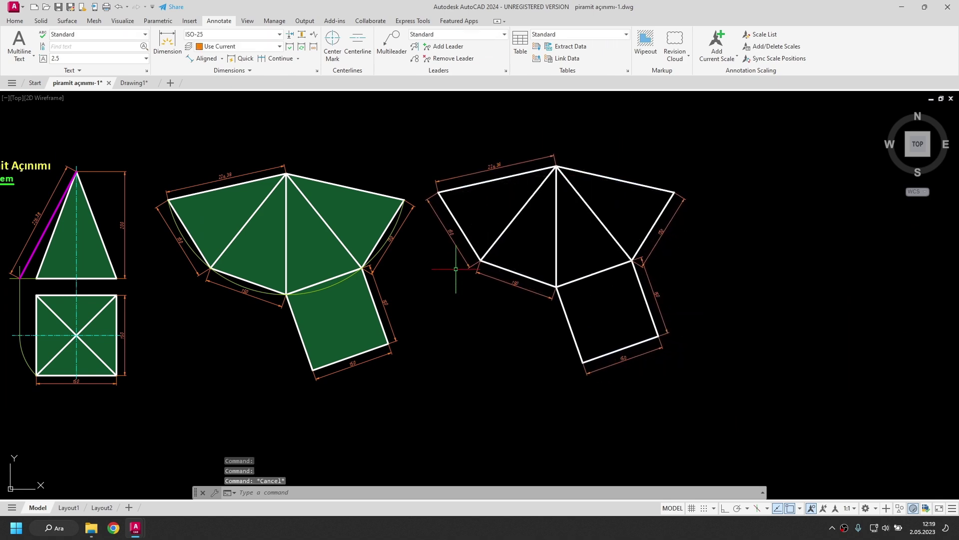
text(m)
key(Return)
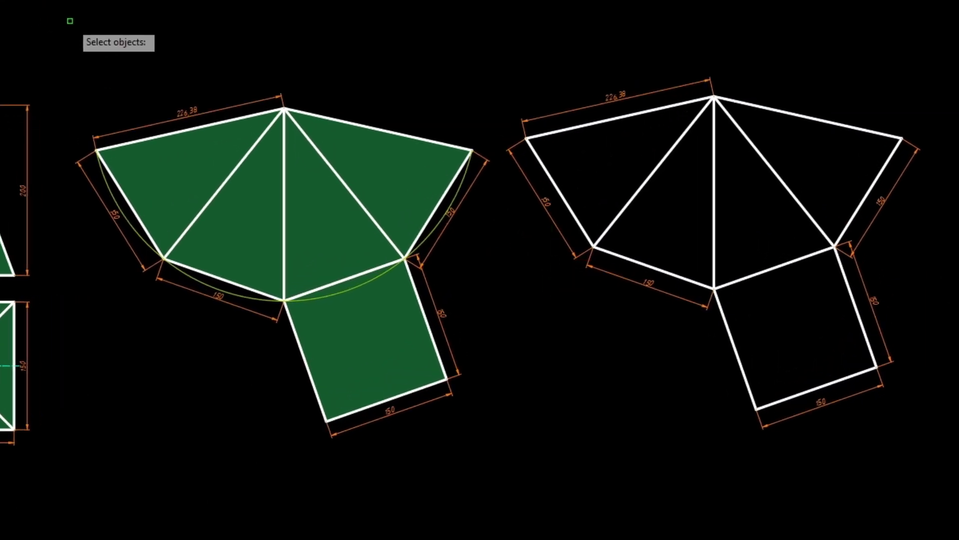
key(Escape)
Zoom a window to frame both nets
text(z)
key(Return)
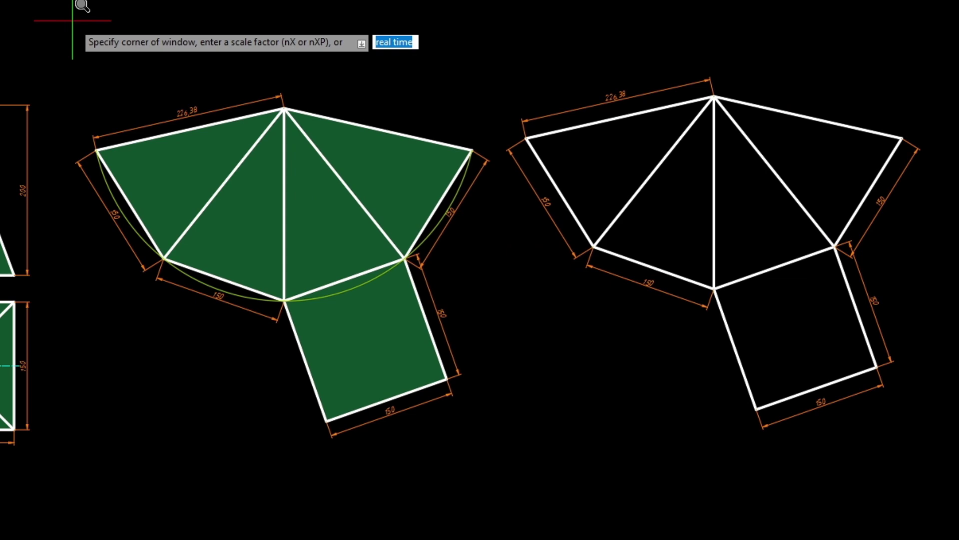
click(32, 61)
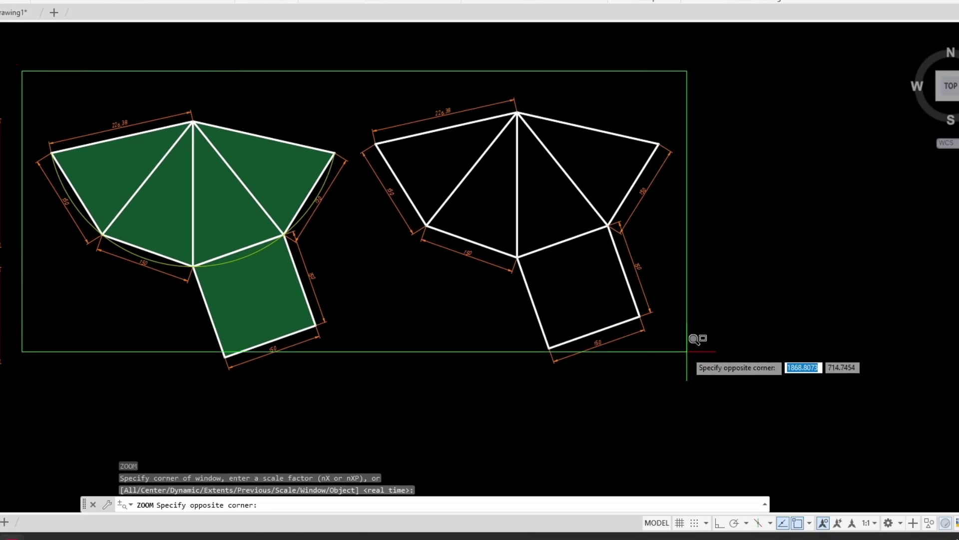
click(779, 398)
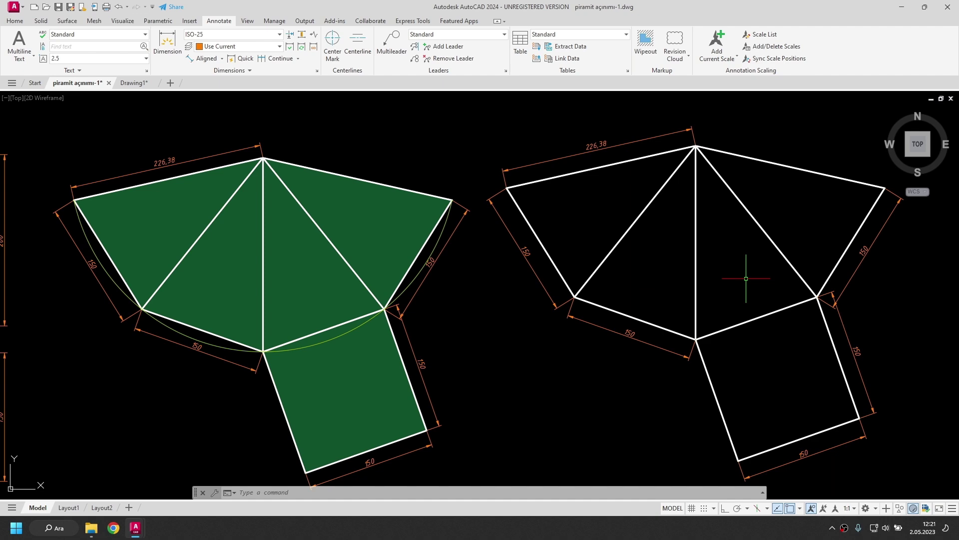
Go to Drawing1, zoom to its extents and erase all 17 objects
click(134, 83)
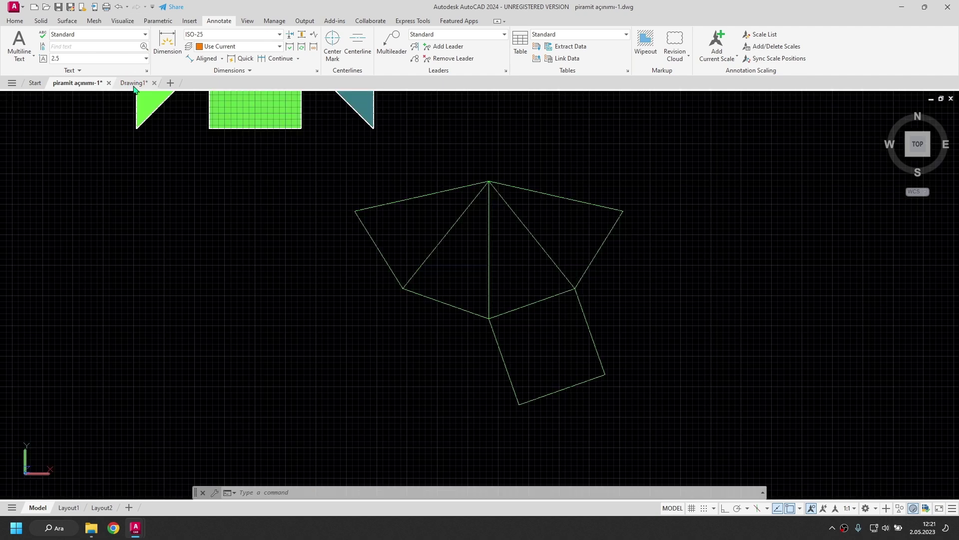
middle_click(358, 308)
middle_click(358, 308)
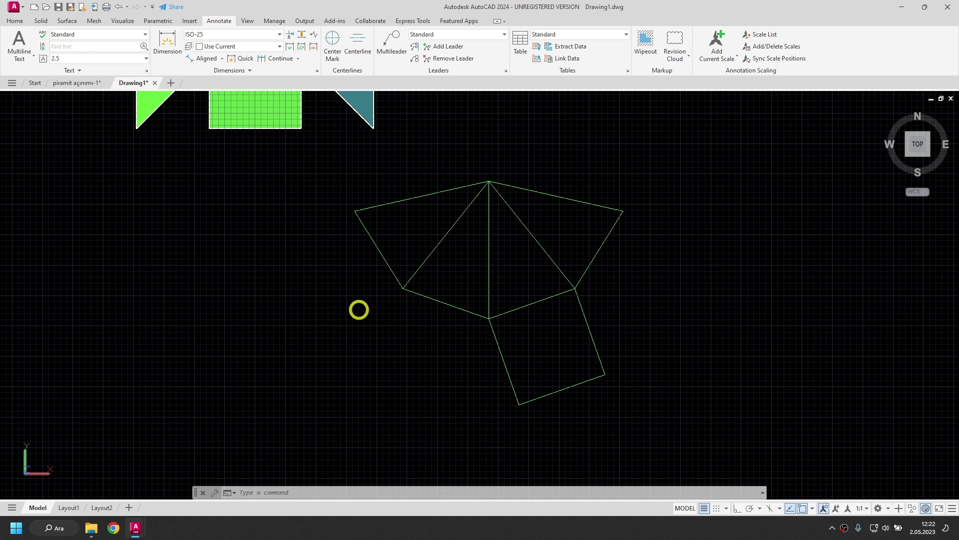
key(ctrl+a)
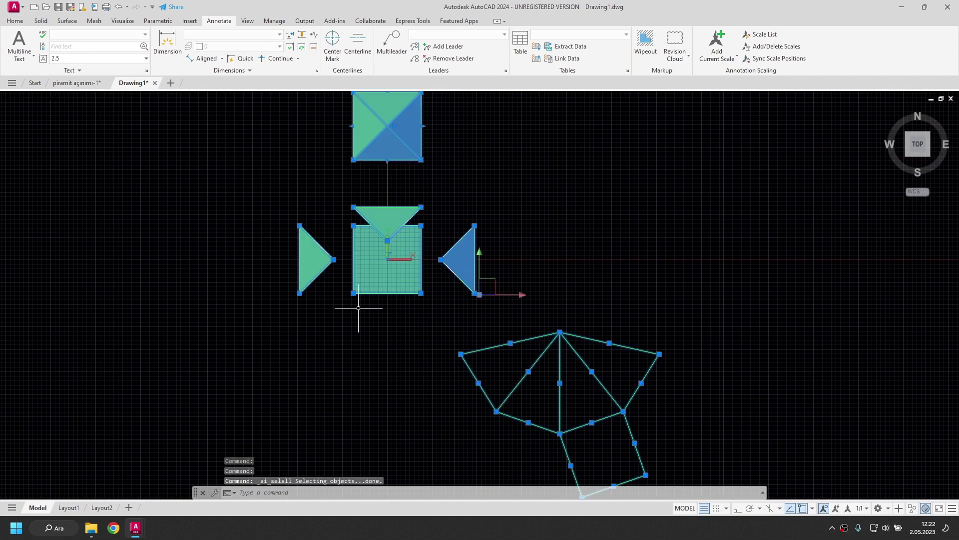
key(Delete)
click(905, 156)
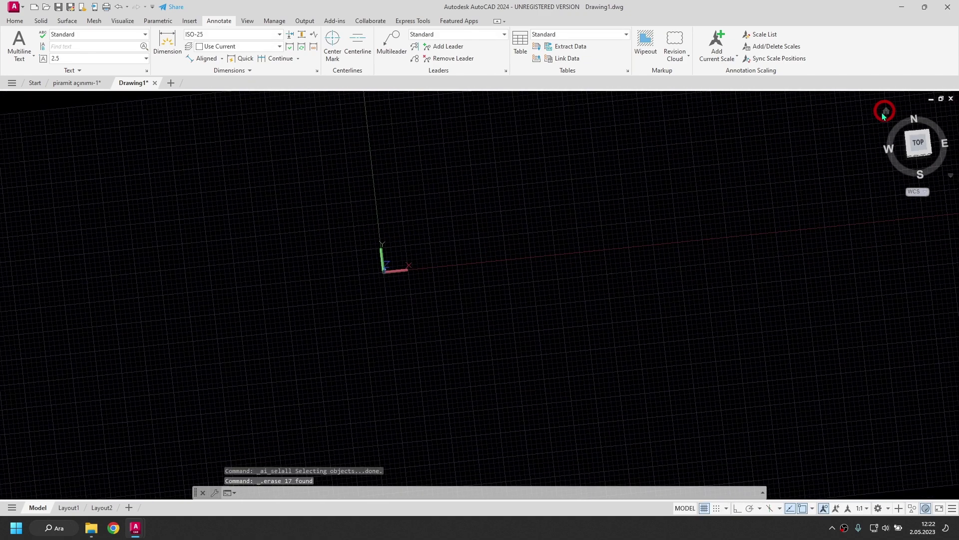
In a south-west isometric view, draw a 150 by 100 rectangle from corner 0,0
shift+middle_drag(509, 306, 365, 274)
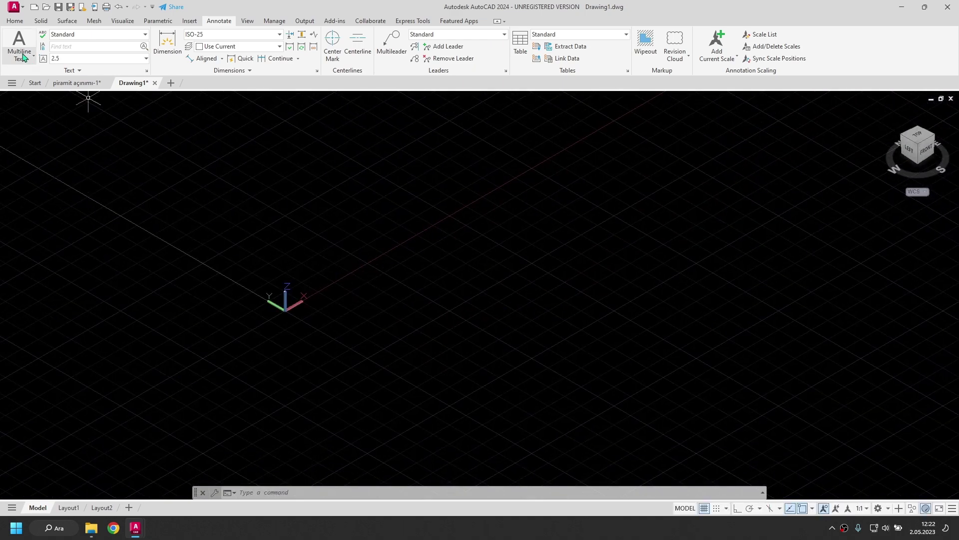
click(19, 22)
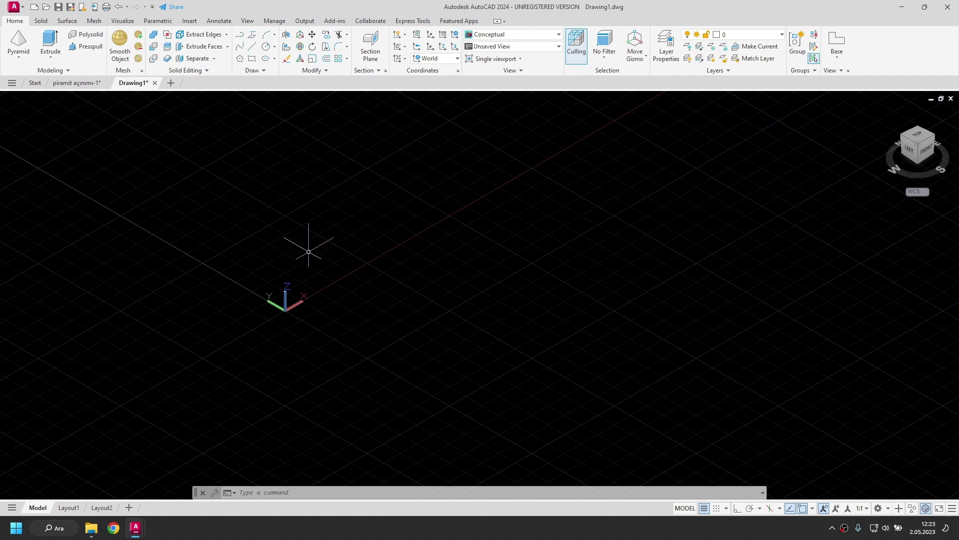
click(251, 60)
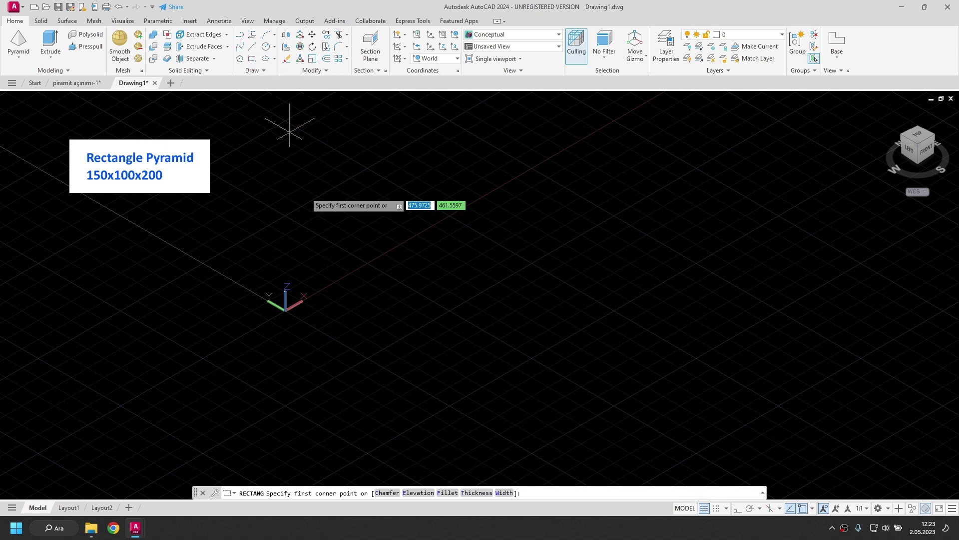
key(Tab)
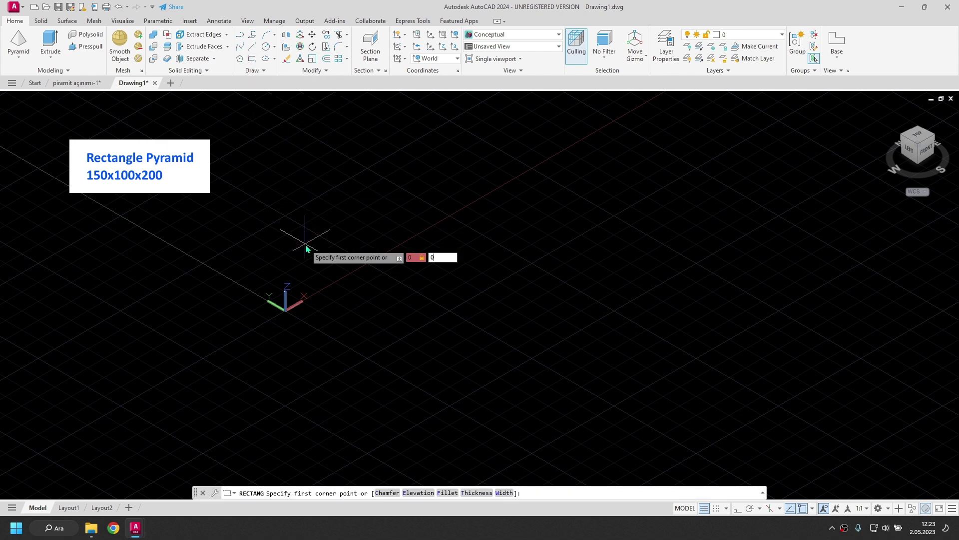
text(0)
key(Return)
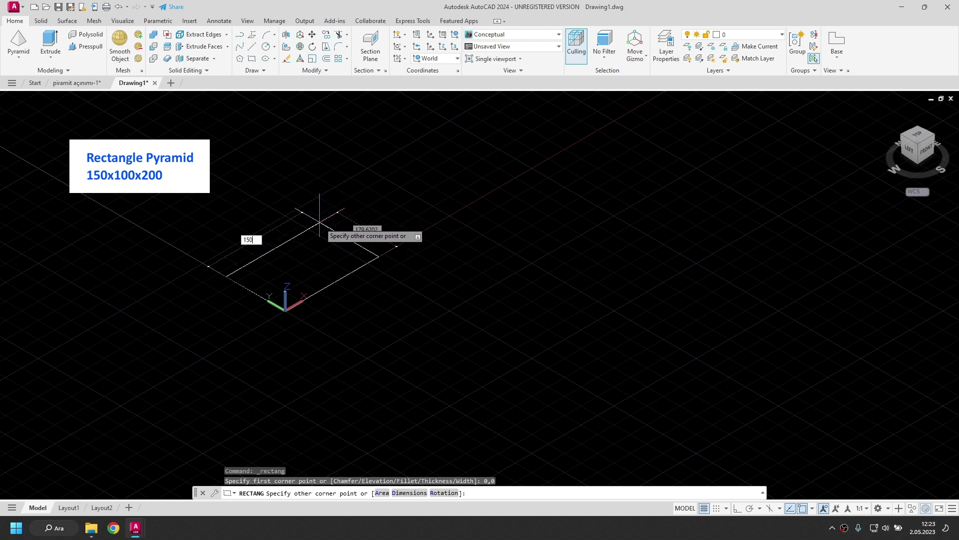
text(150)
key(Tab)
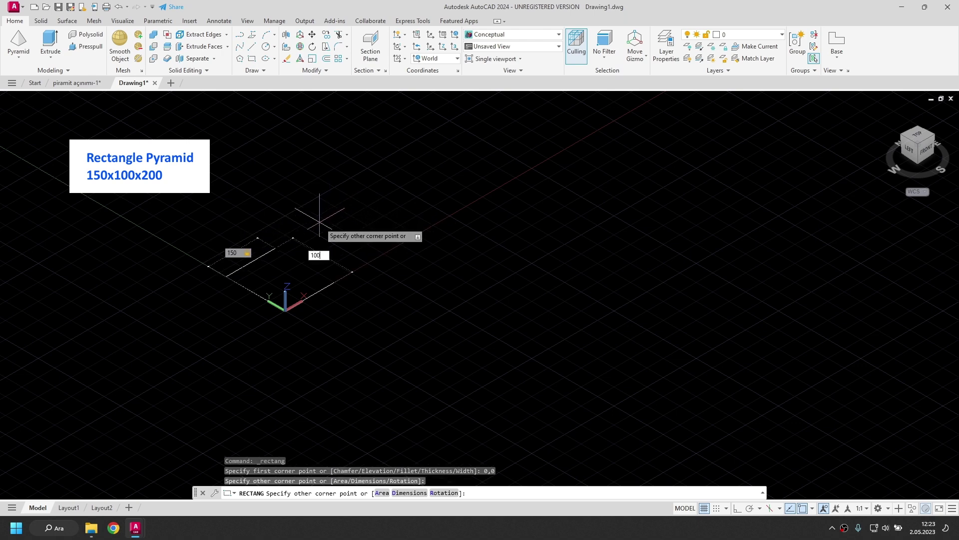
key(Return)
scroll(301, 262, up, 5)
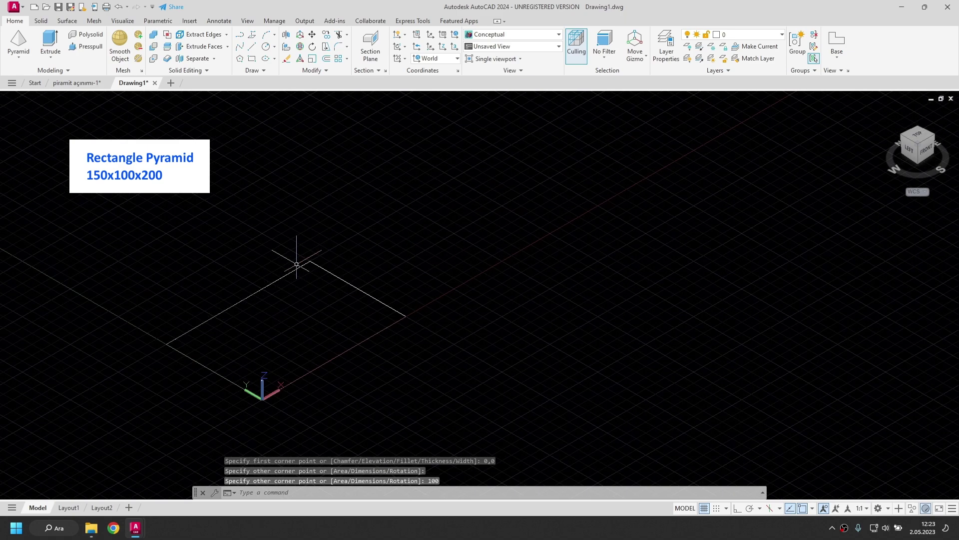
middle_drag(300, 263, 394, 268)
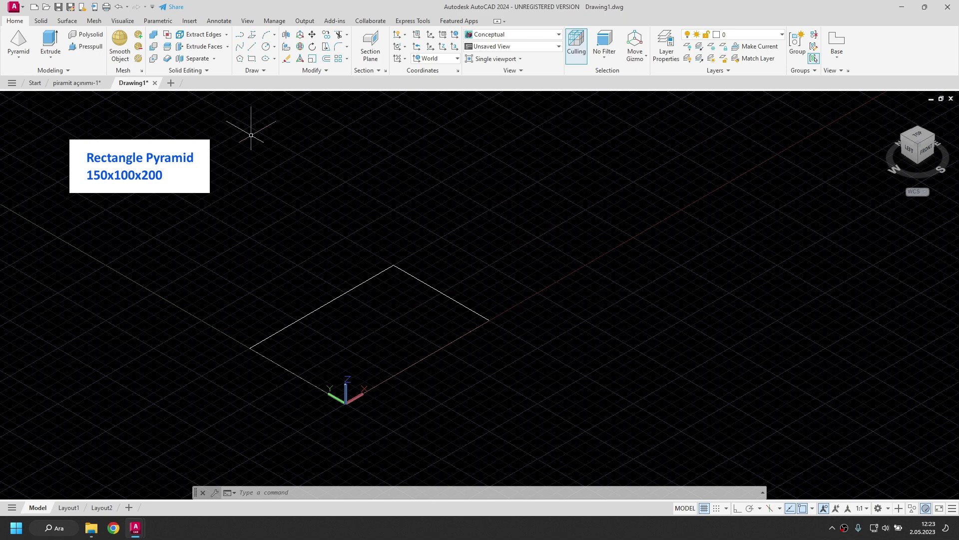
Draw a diagonal across the base and a 200-unit vertical line from its centre
click(252, 46)
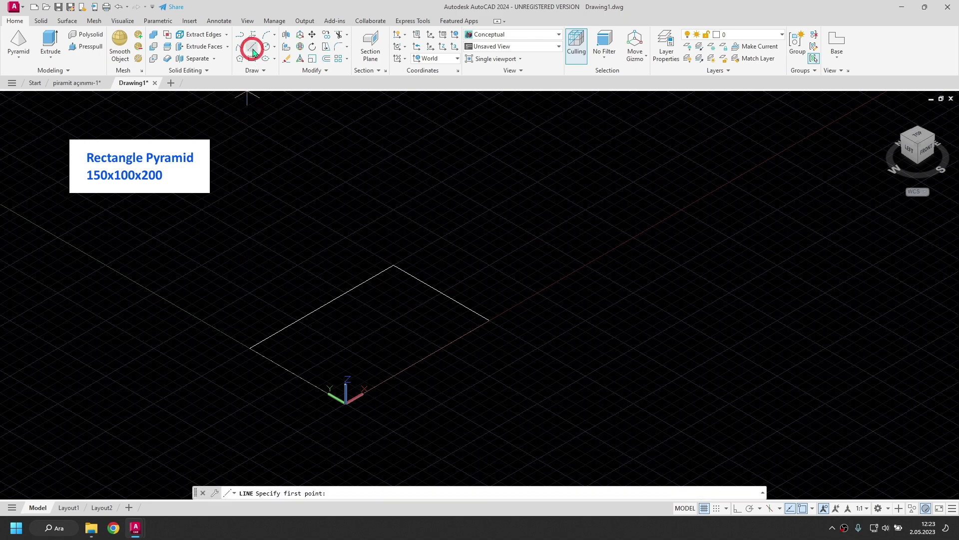
click(249, 348)
click(488, 320)
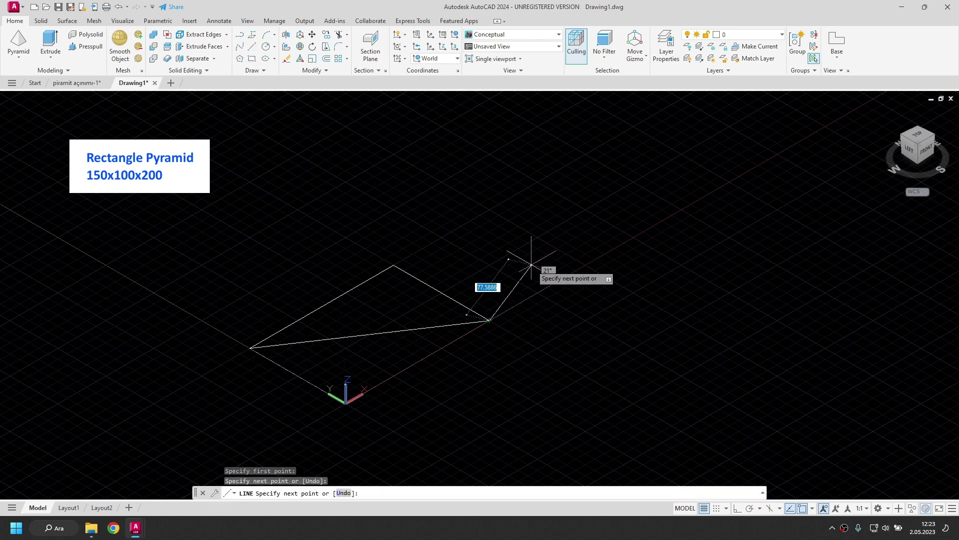
key(Return)
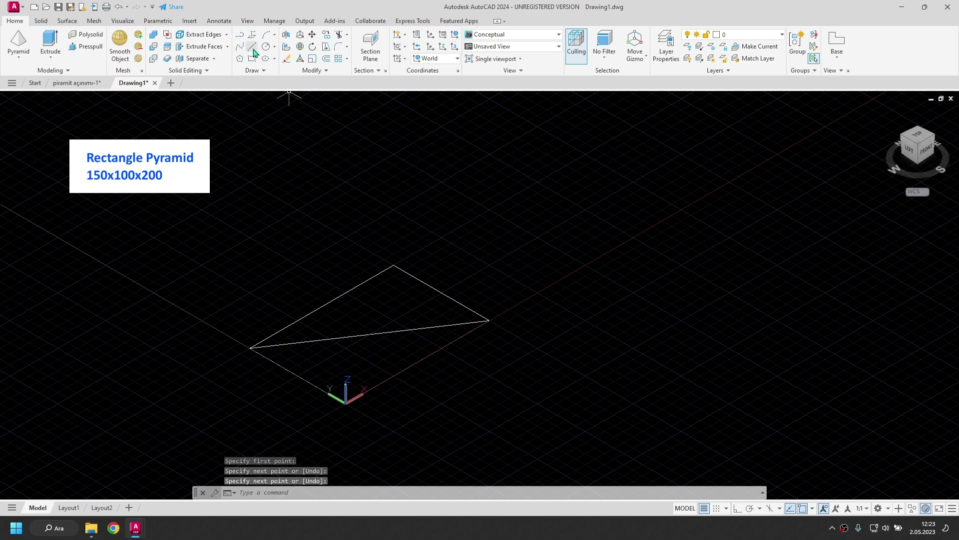
click(369, 333)
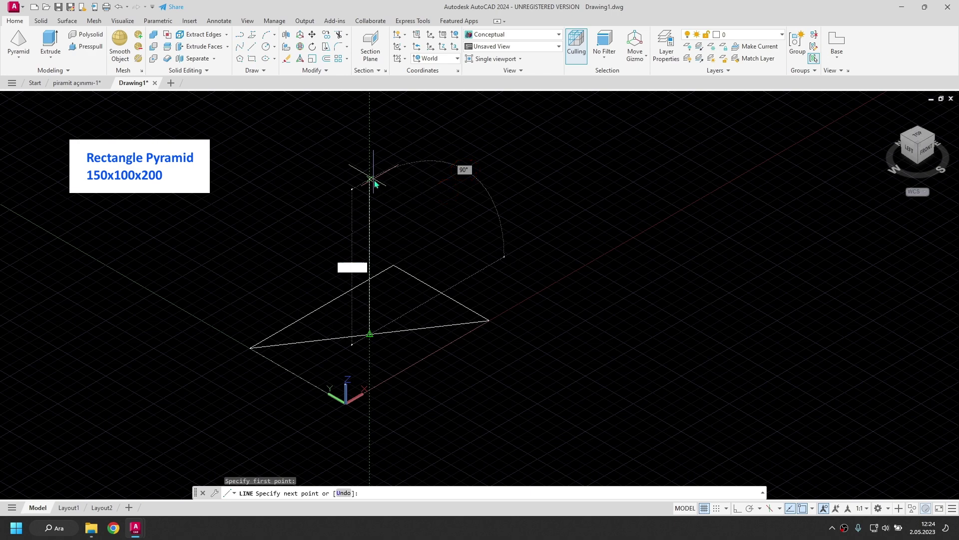
key(Return)
key(Escape)
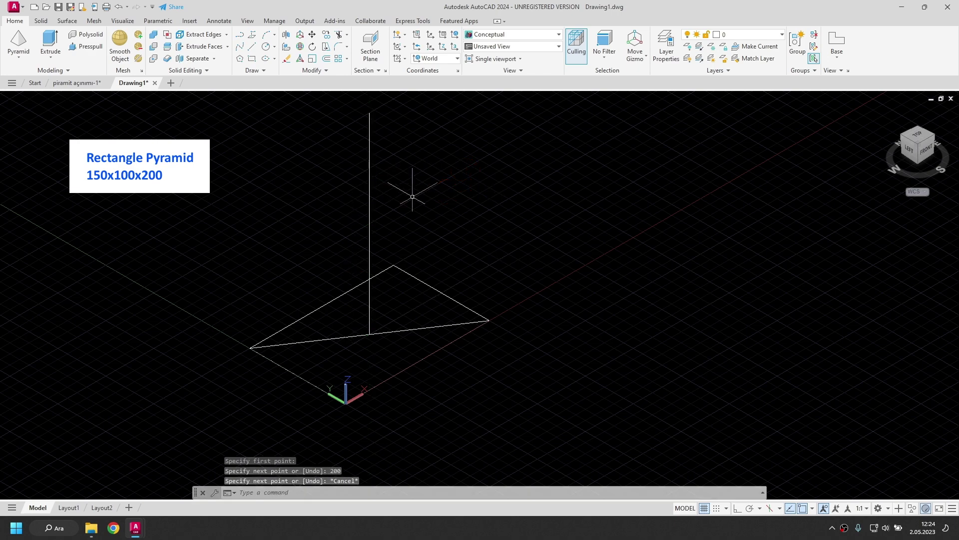
Check the base in Front view, return to isometric and erase the diagonal line
click(925, 149)
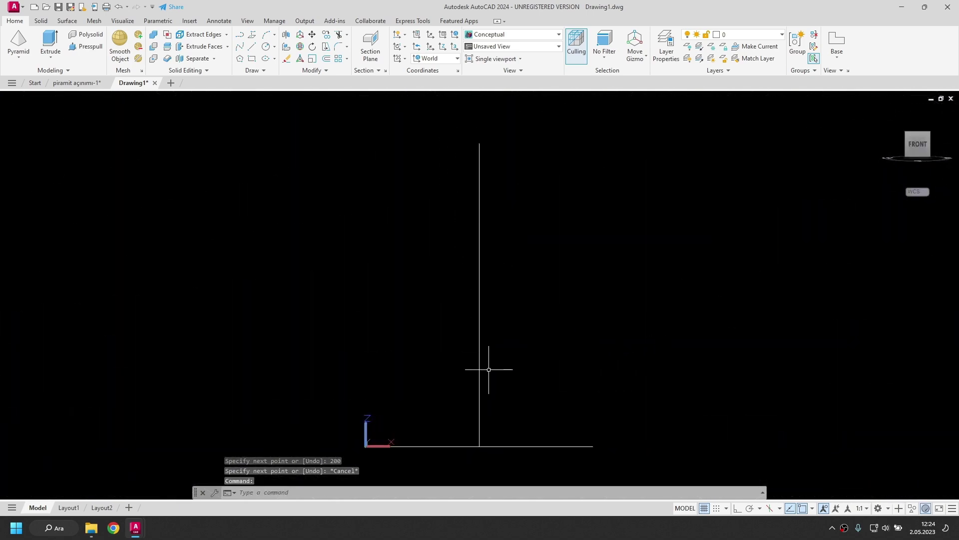
click(898, 139)
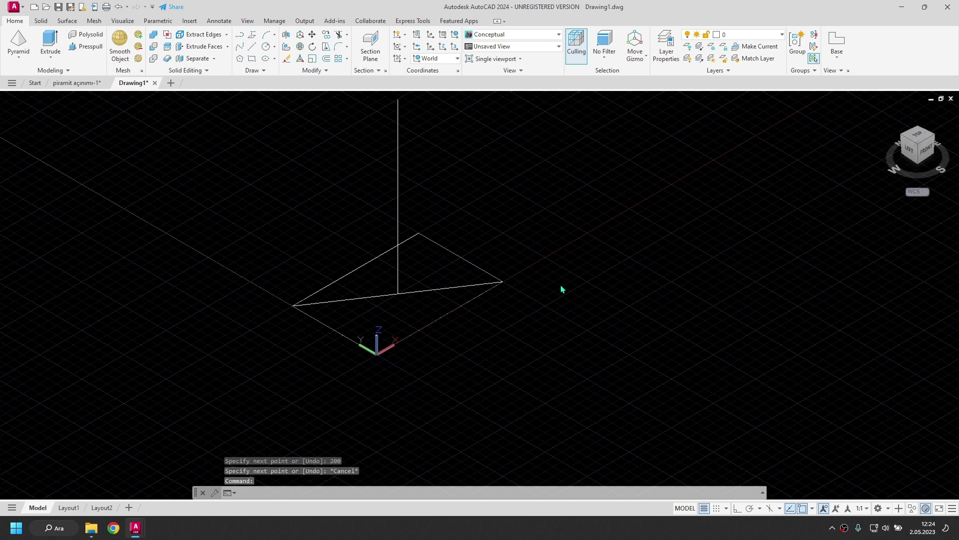
middle_drag(563, 264, 525, 315)
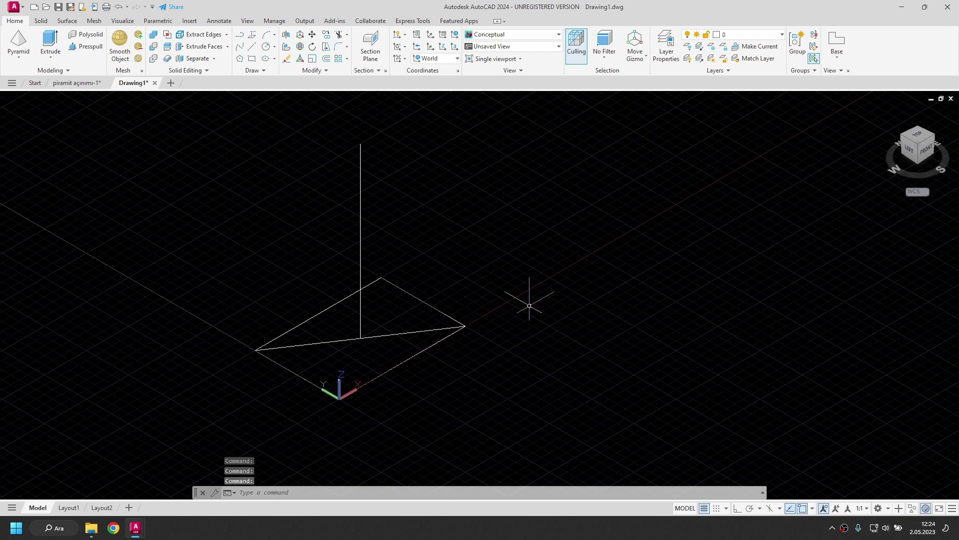
click(413, 332)
key(Delete)
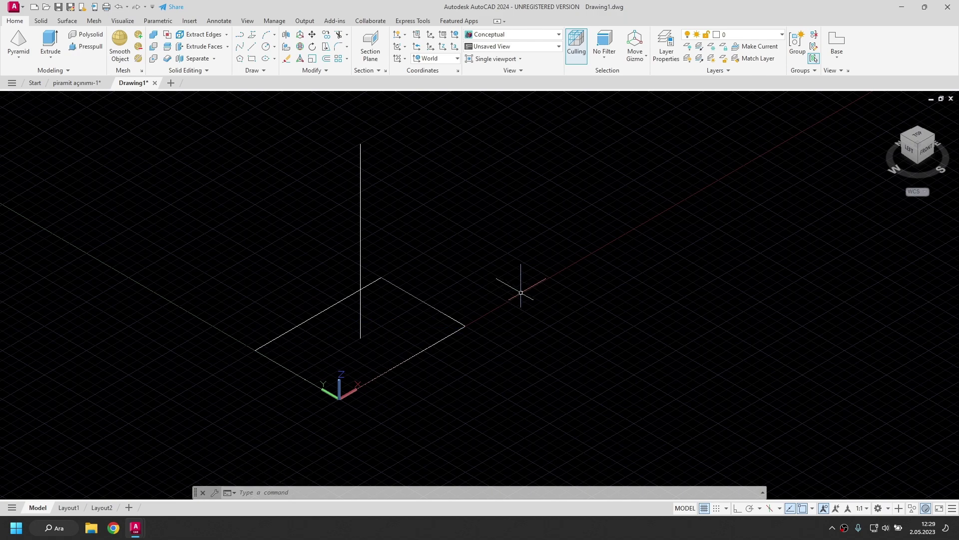
Loft the rectangle to a point at the vertical line's top with G0 continuity
click(41, 21)
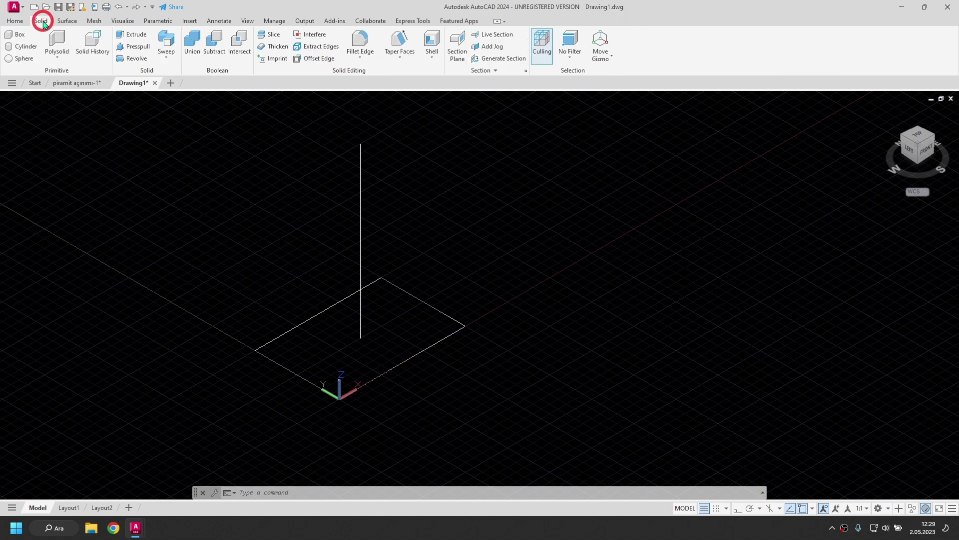
click(168, 62)
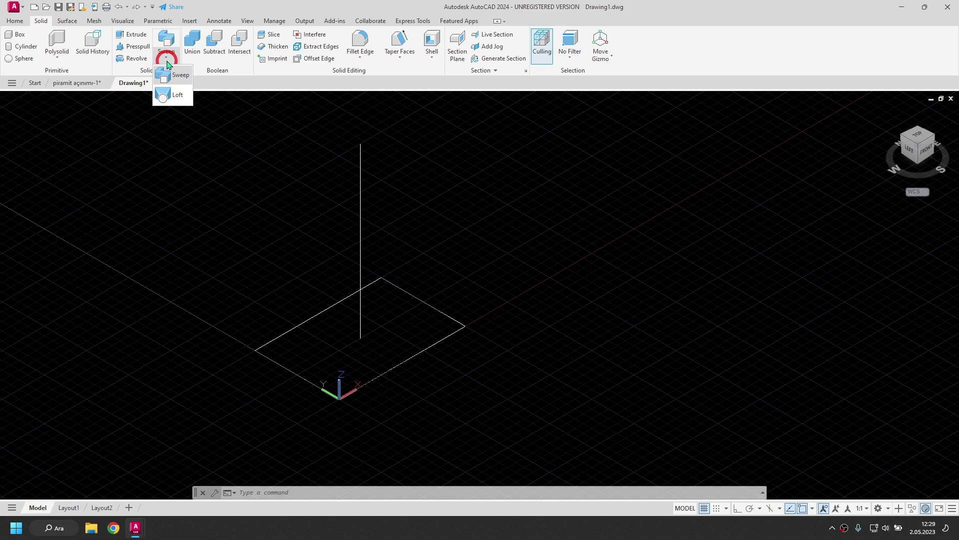
click(178, 95)
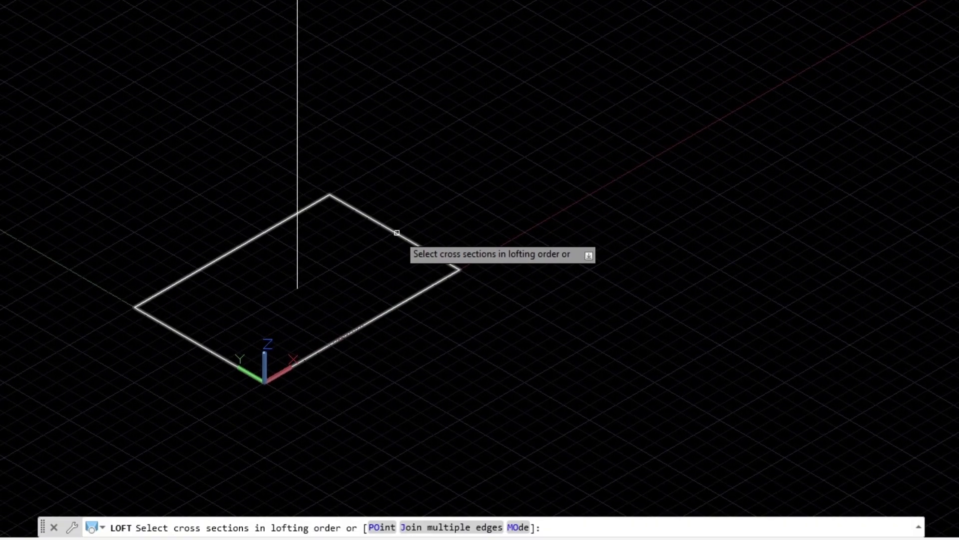
click(396, 233)
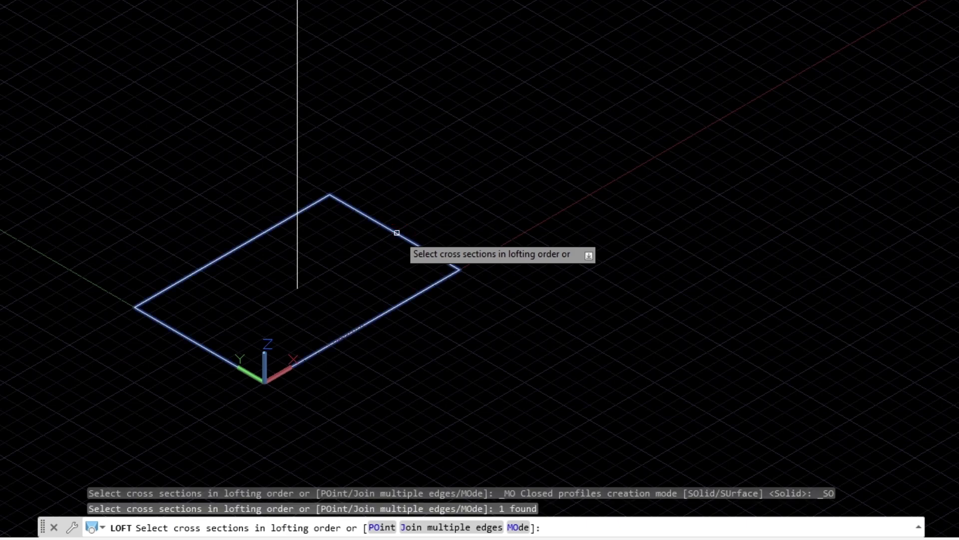
click(380, 527)
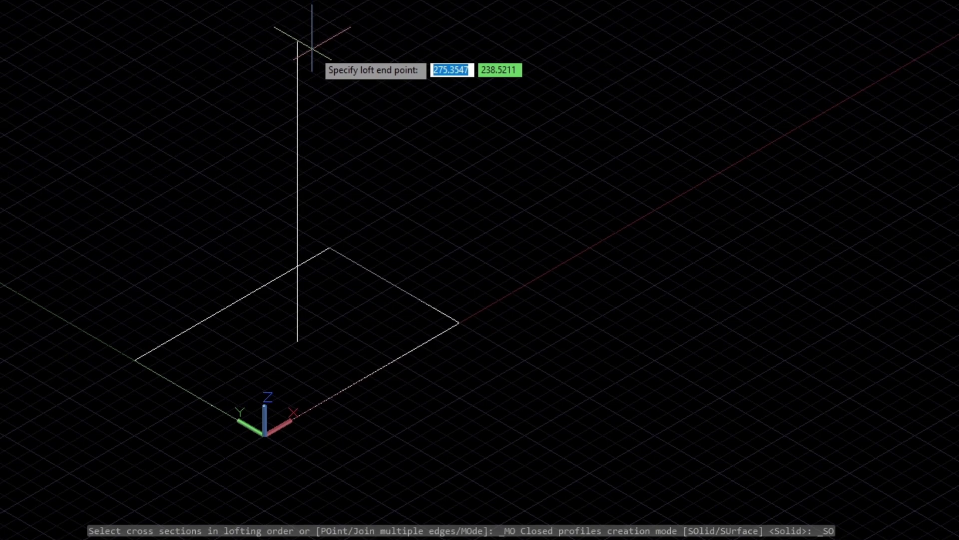
click(297, 76)
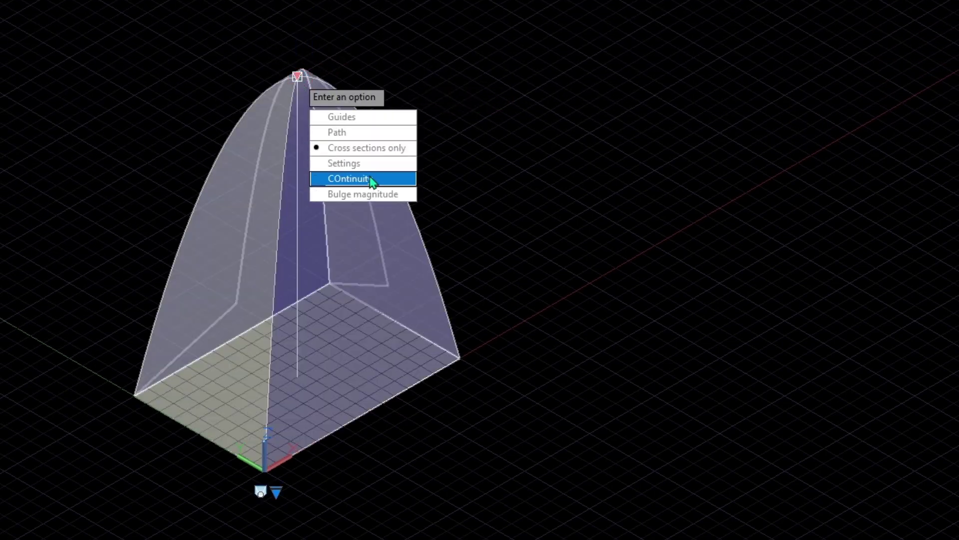
click(380, 180)
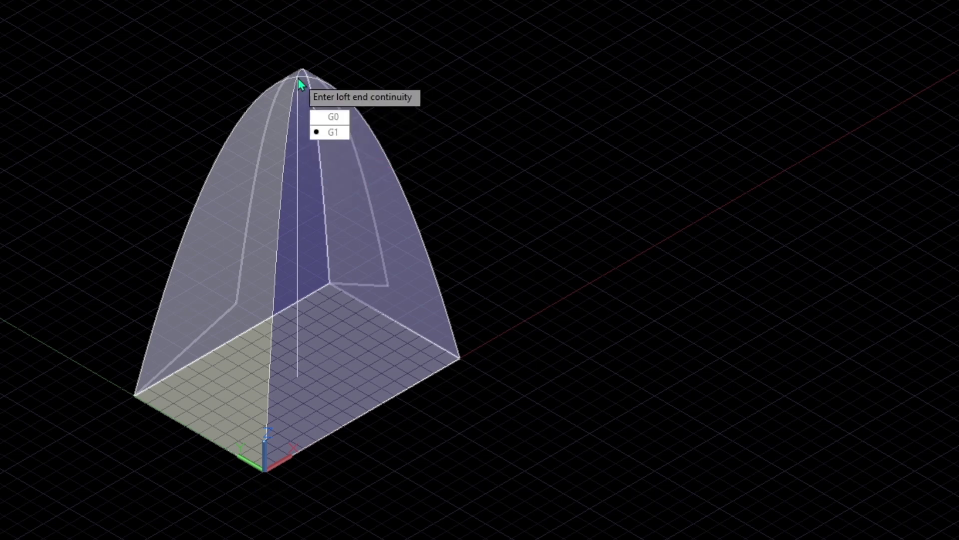
click(338, 120)
key(Return)
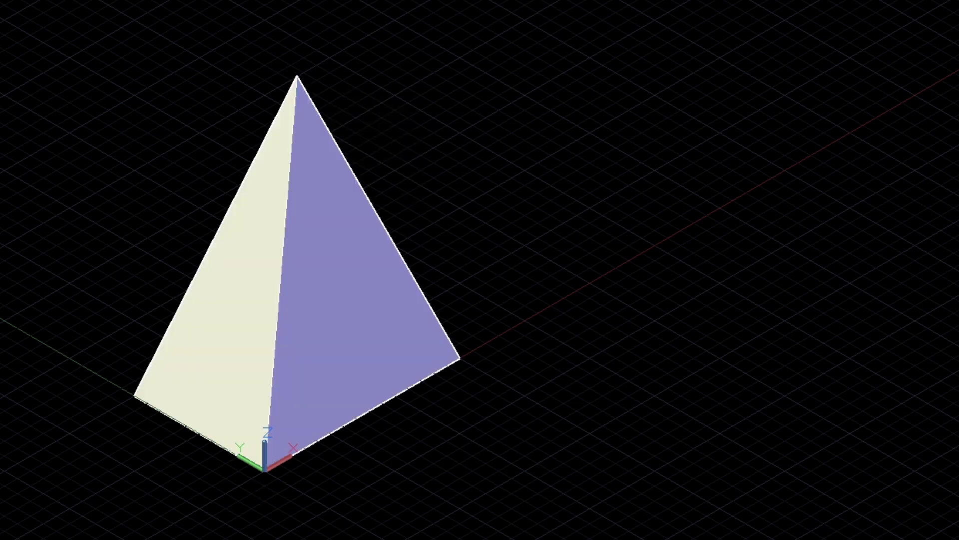
shift+middle_drag(510, 305, 587, 359)
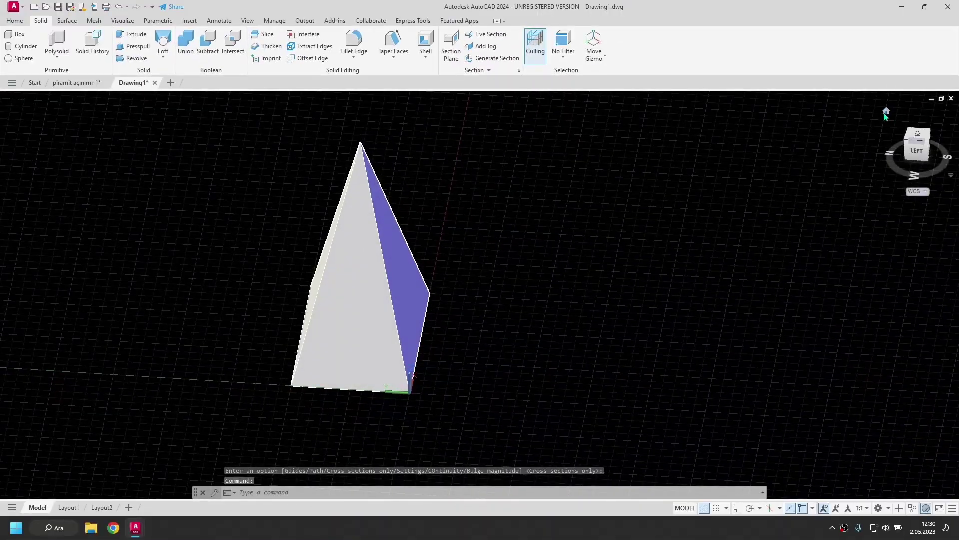
Make a copy of the pyramid placed up and to the left
click(887, 111)
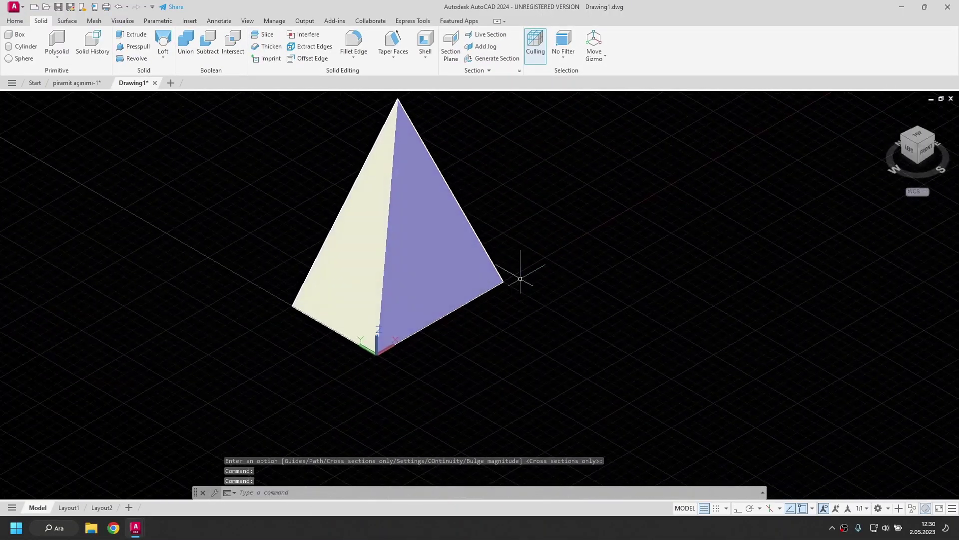
middle_drag(535, 231, 518, 292)
key(Escape)
click(409, 303)
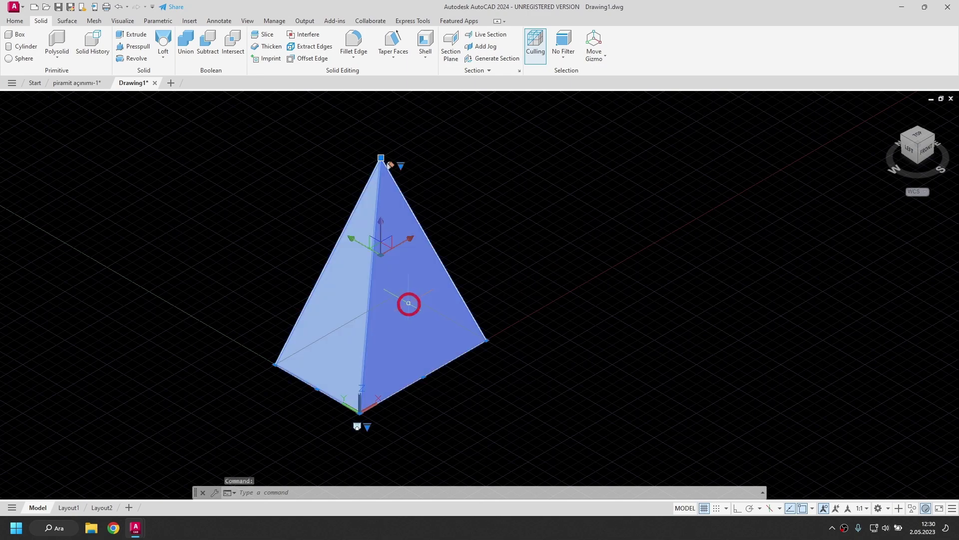
click(349, 241)
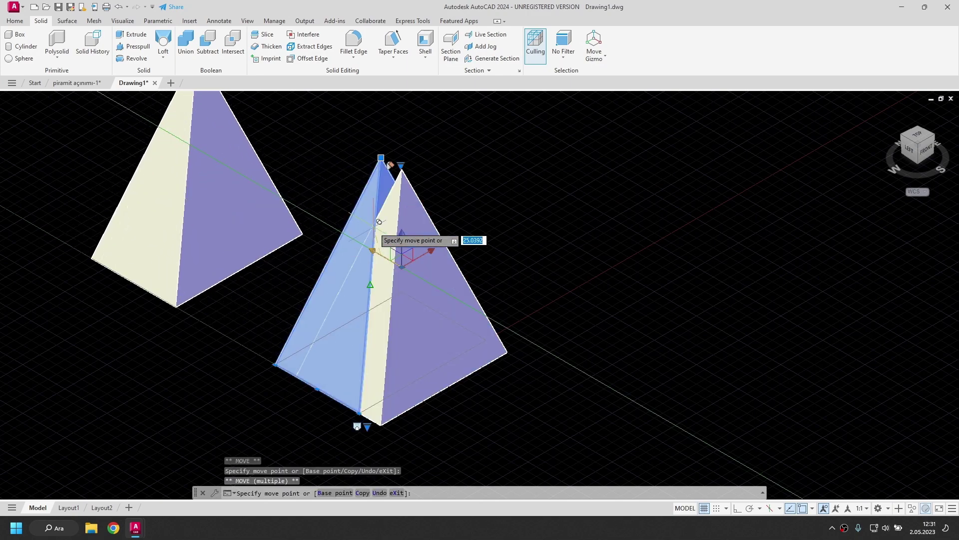
key(Escape)
middle_drag(461, 227, 459, 261)
key(Escape)
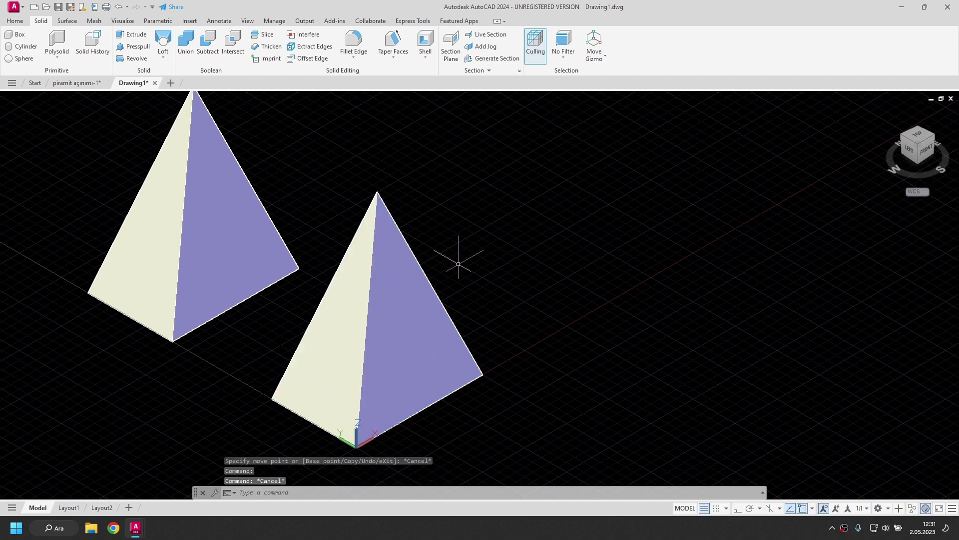
Explode the right-hand pyramid into faces and pull its right side face outward
click(395, 313)
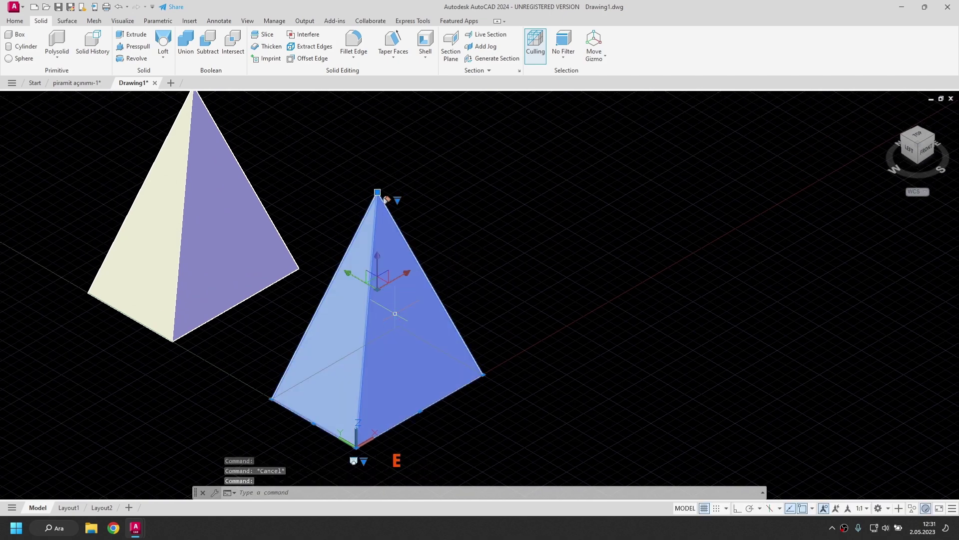
text(x)
key(Return)
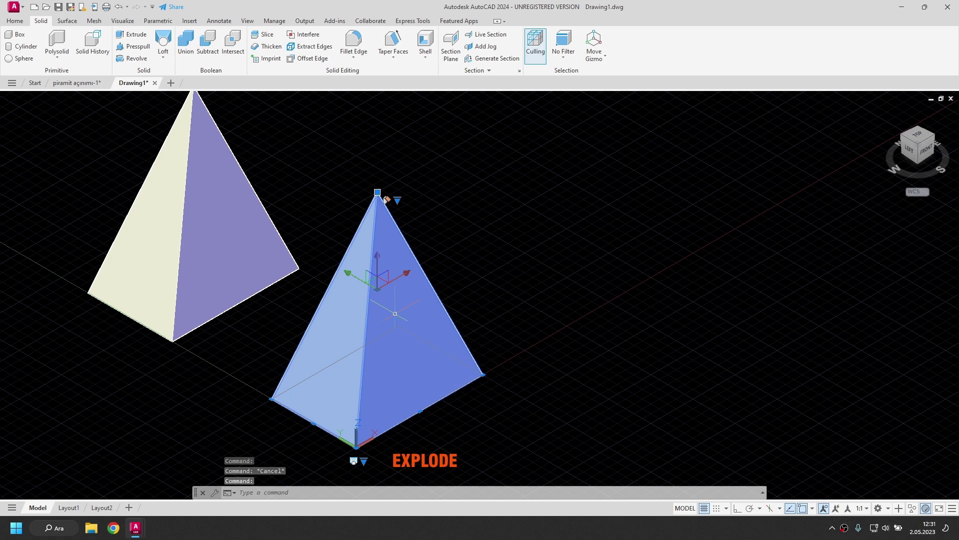
click(395, 313)
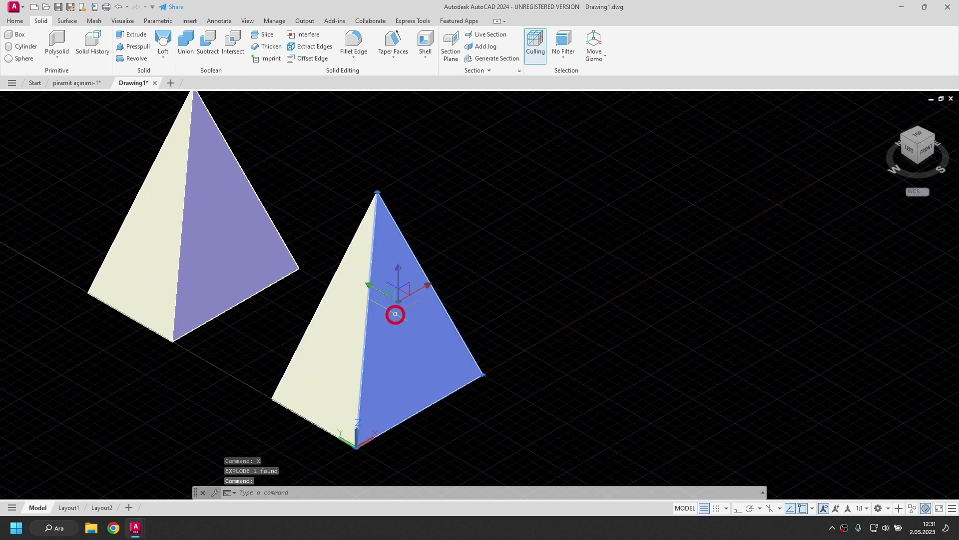
click(370, 289)
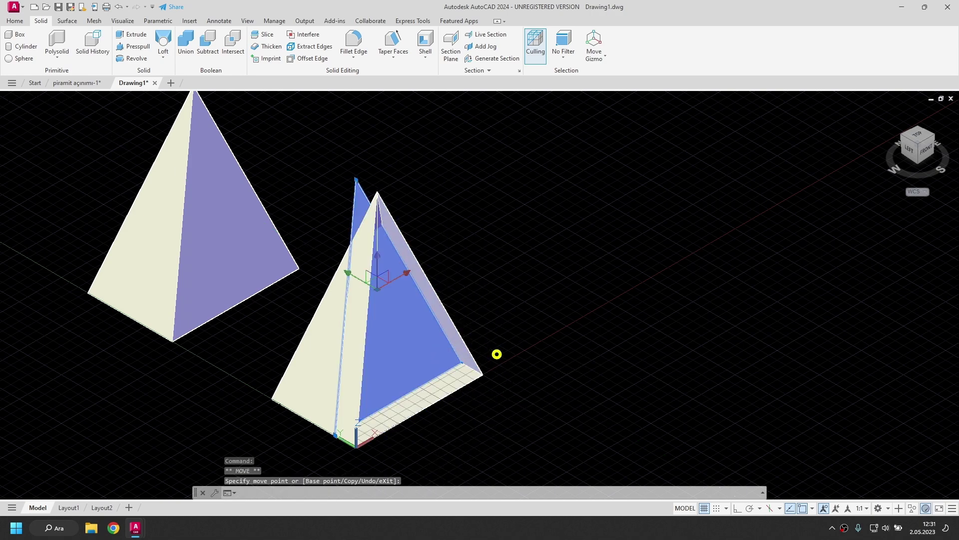
click(496, 354)
middle_drag(496, 353, 497, 283)
click(348, 203)
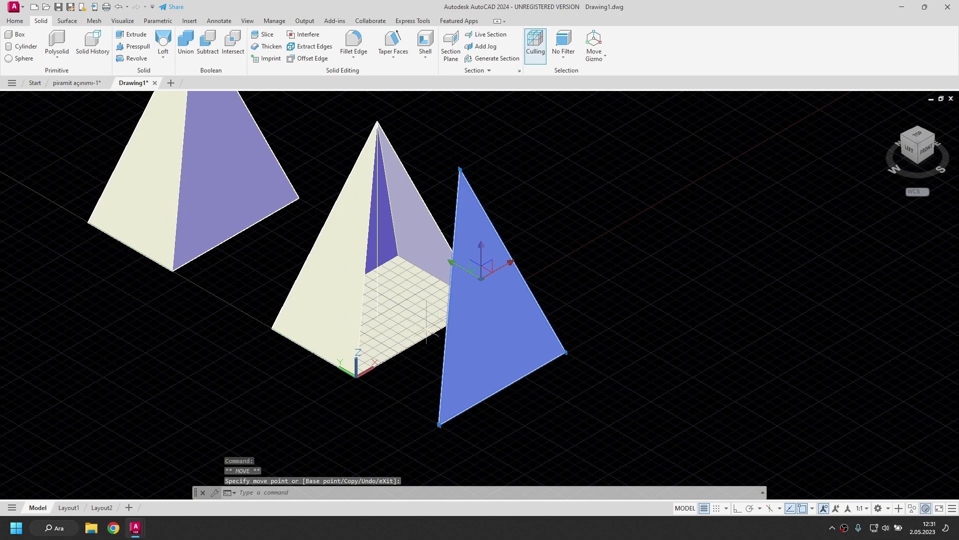
key(Escape)
Move the front-left face outward and erase the central vertical line
click(338, 235)
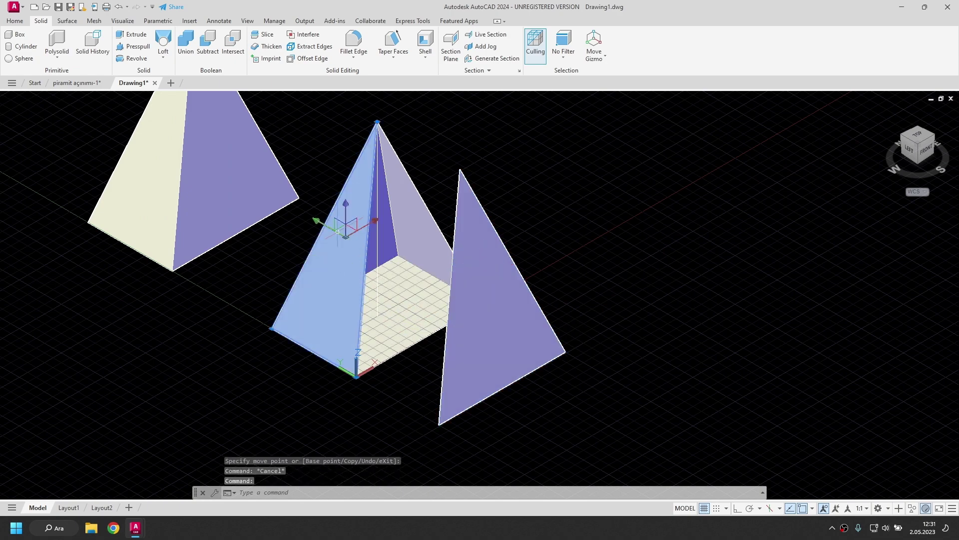
click(375, 220)
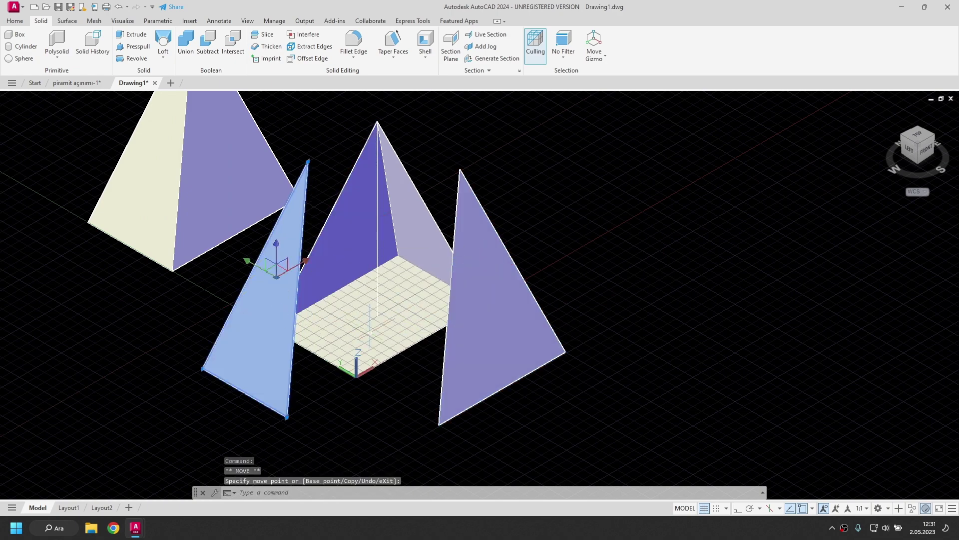
key(Escape)
click(378, 265)
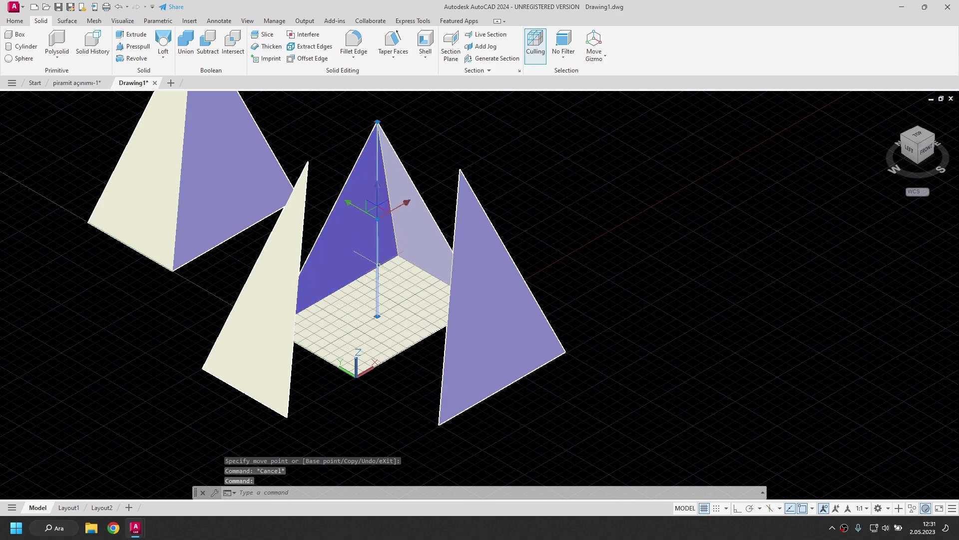
key(Delete)
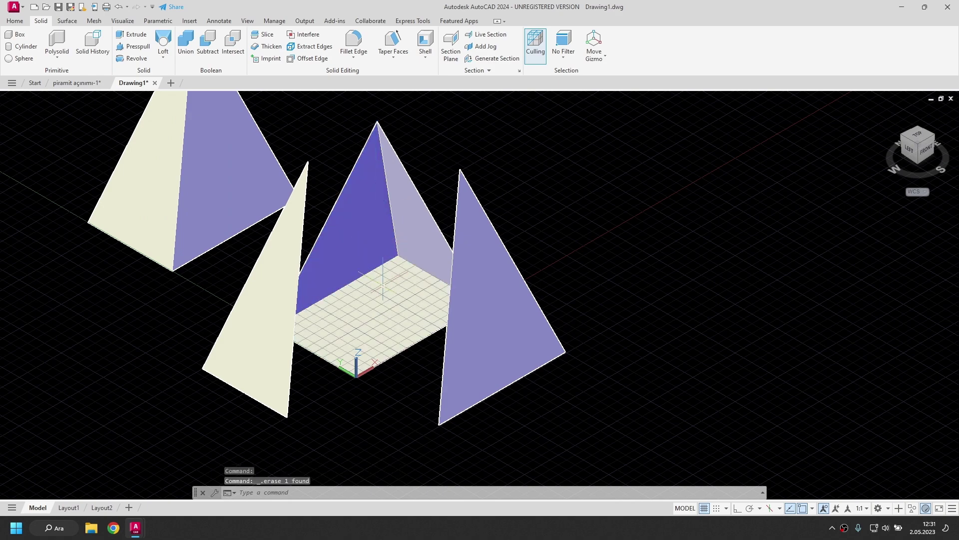
middle_drag(582, 262, 431, 280)
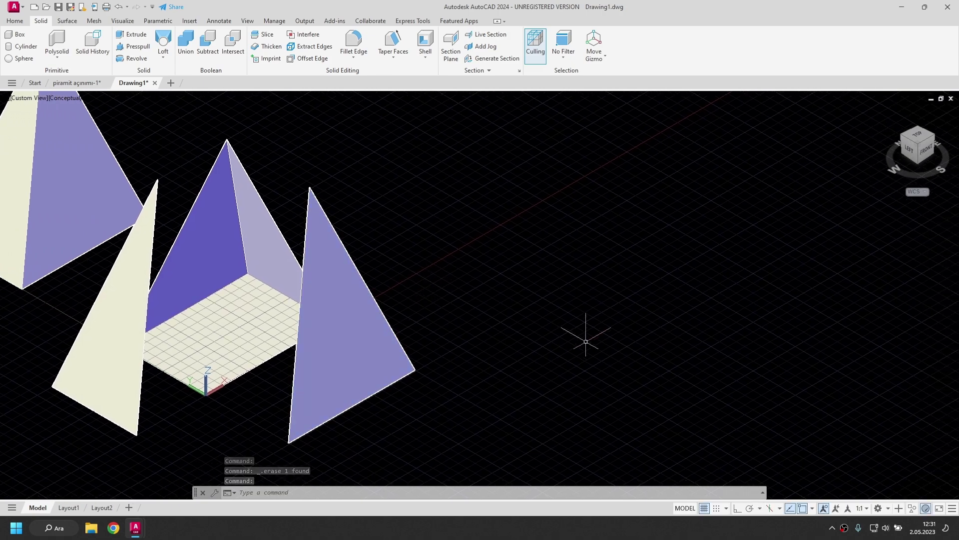
Draw two guide lines meeting at a corner in the empty space right of the faces
click(14, 21)
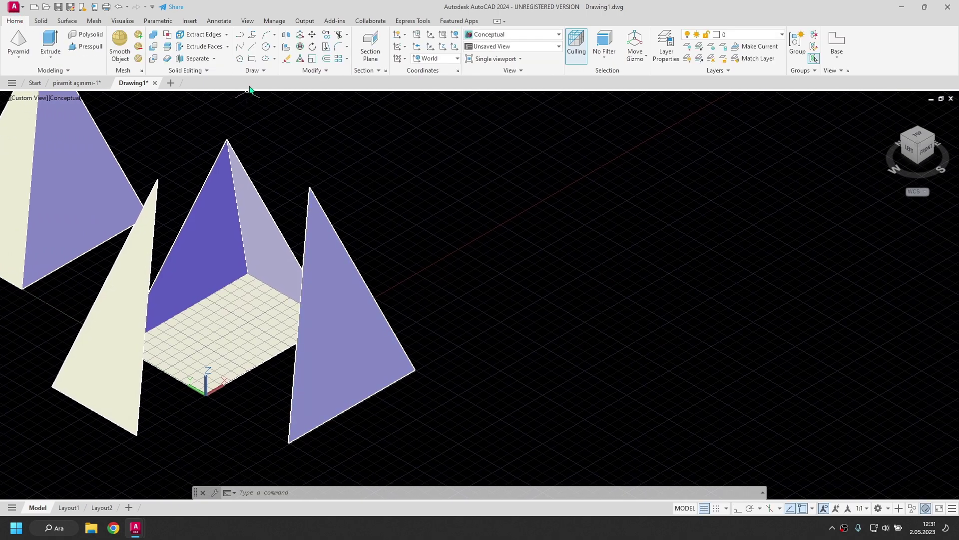
click(253, 47)
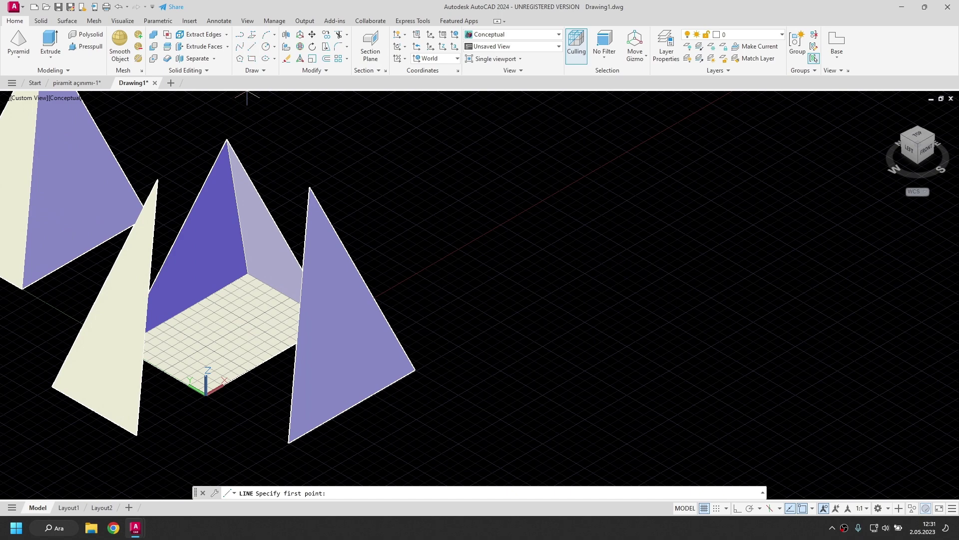
click(590, 393)
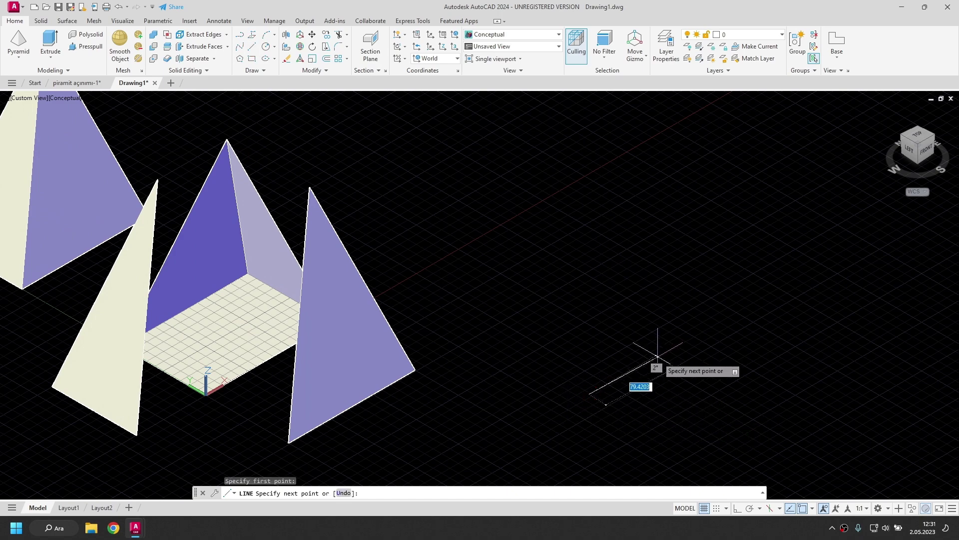
key(F8)
click(655, 358)
key(Return)
key(Return)
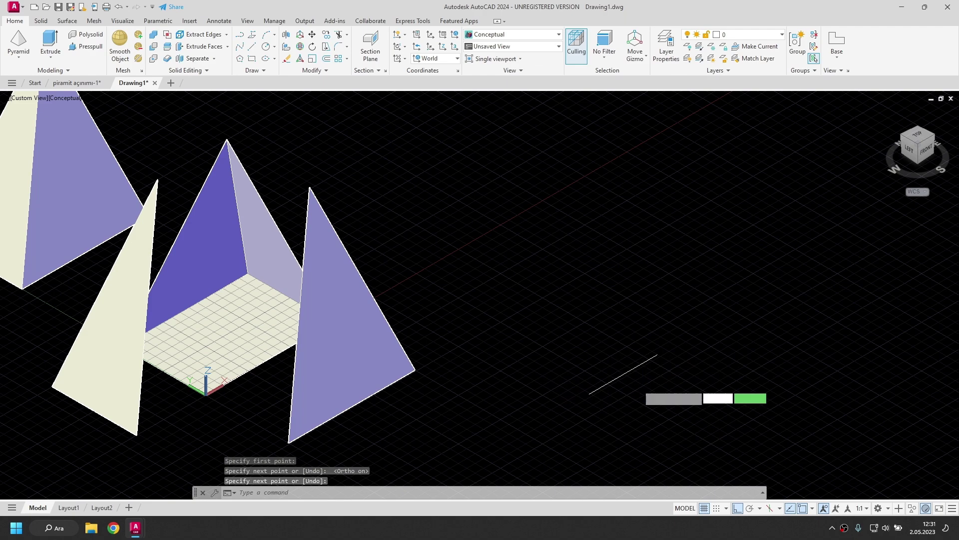
click(623, 374)
click(547, 330)
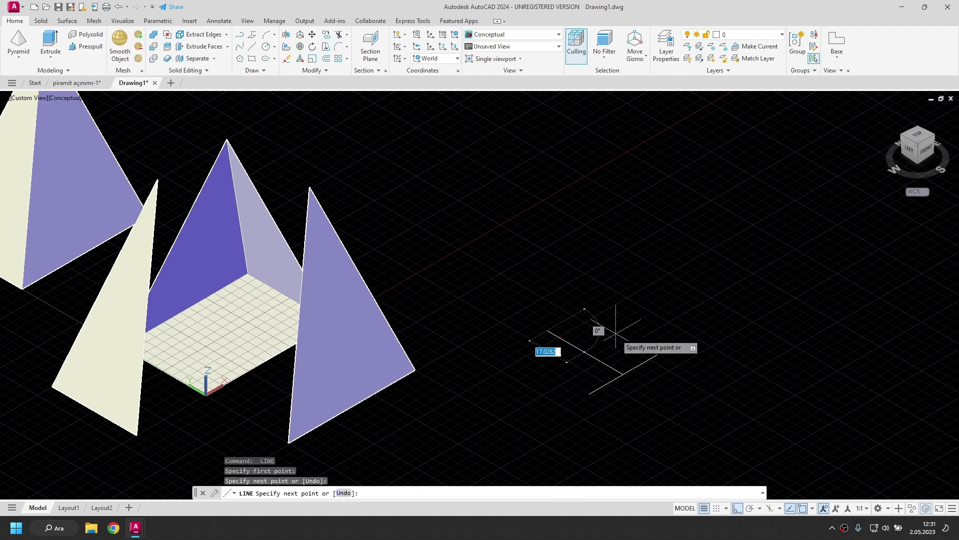
key(Escape)
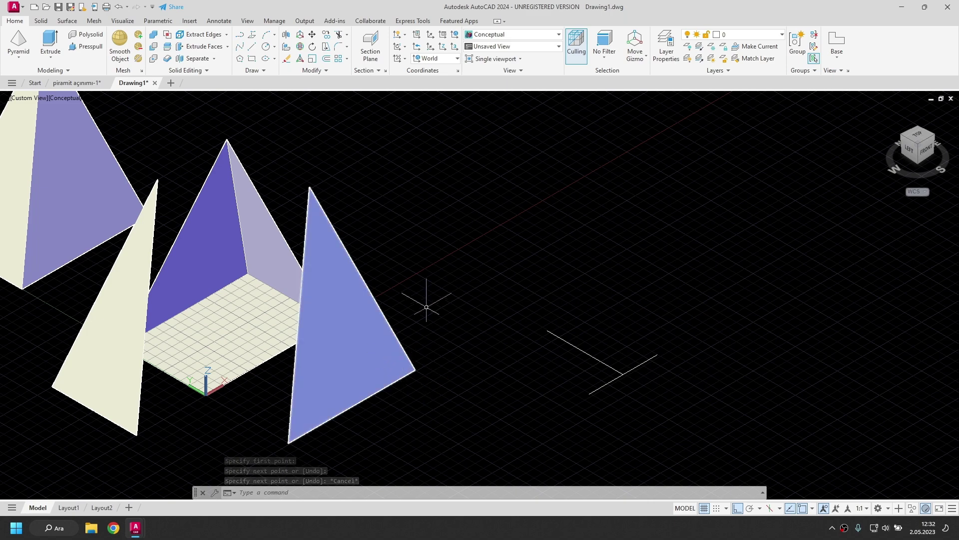
Use ALIGN to lay the right triangular face flat onto the guide line endpoints
text(AL)
key(Return)
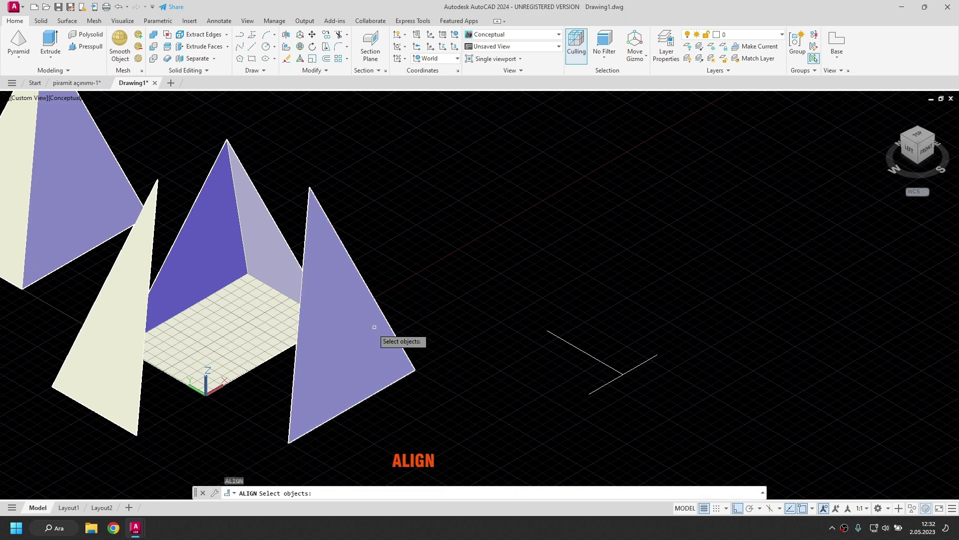
click(346, 334)
key(Return)
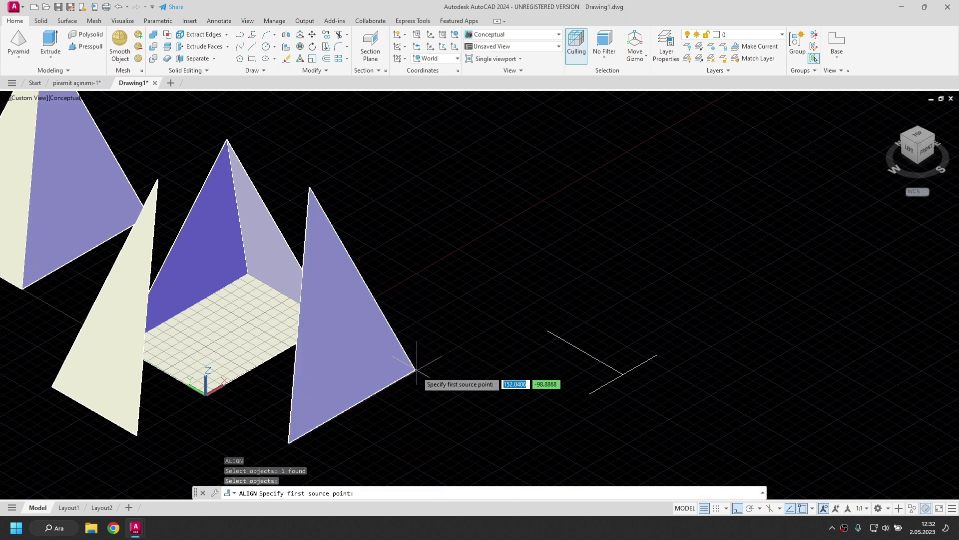
click(415, 370)
click(656, 356)
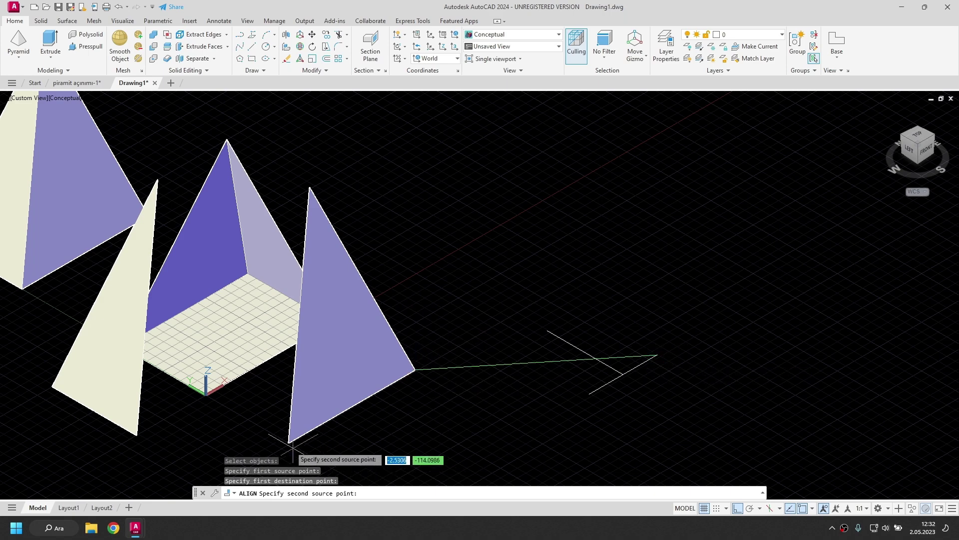
click(289, 443)
click(589, 393)
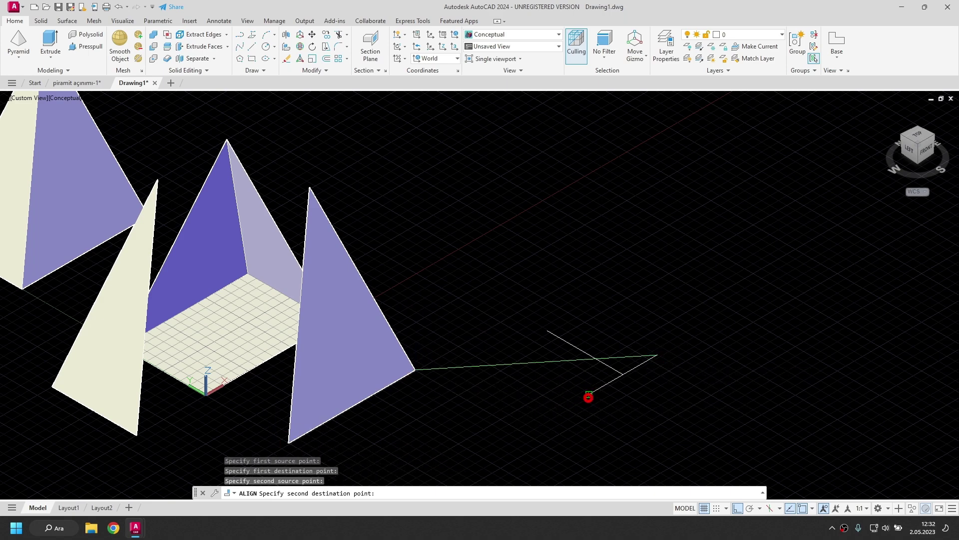
click(310, 188)
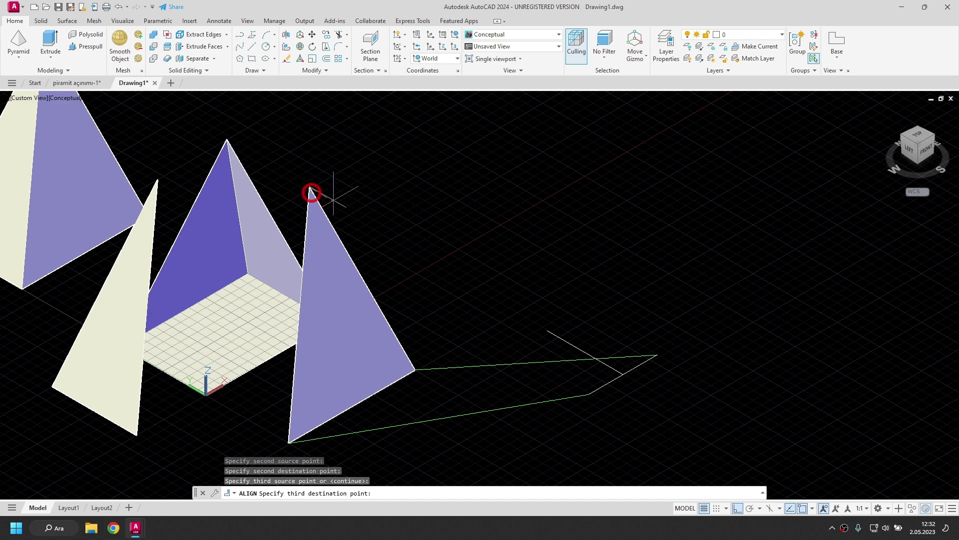
click(547, 330)
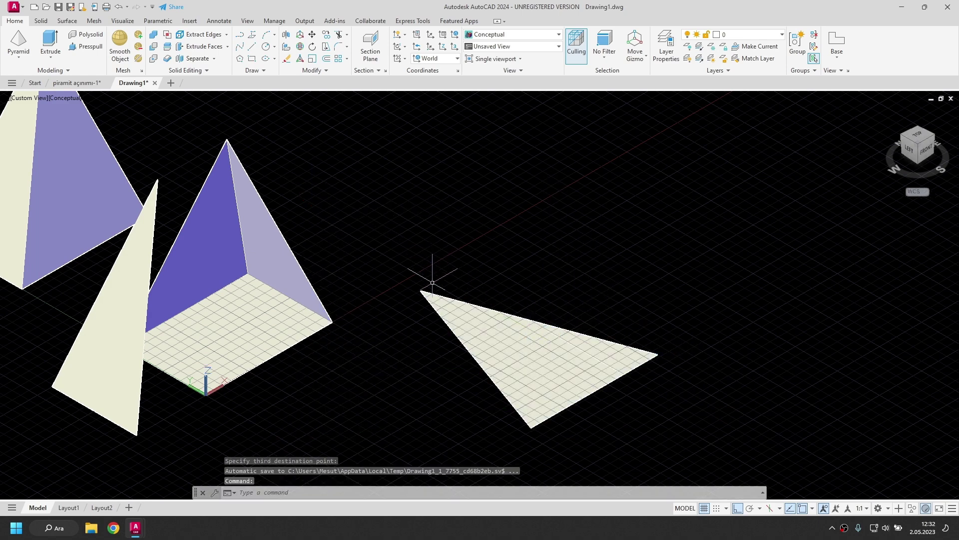
Move the flattened triangle up and to the right, clear of the guide lines
click(529, 325)
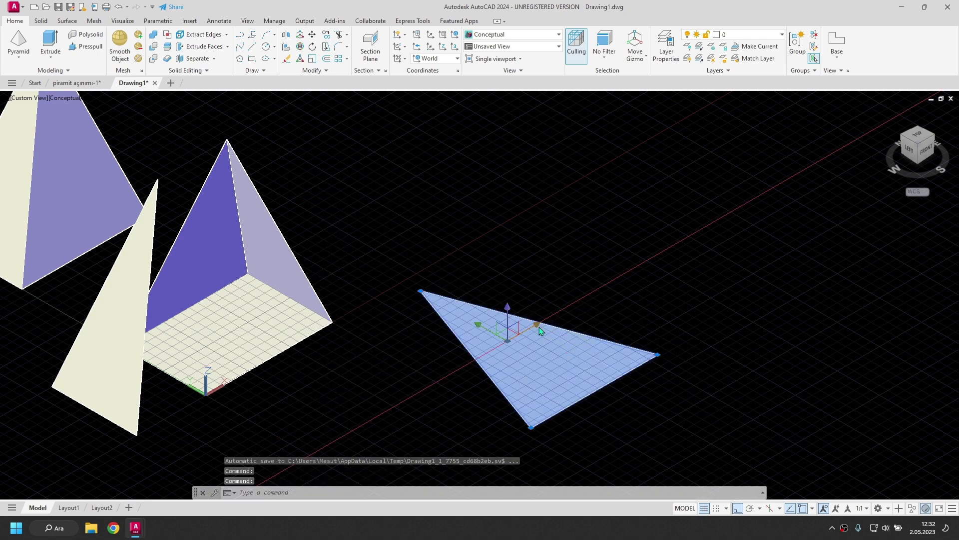
click(535, 326)
click(660, 277)
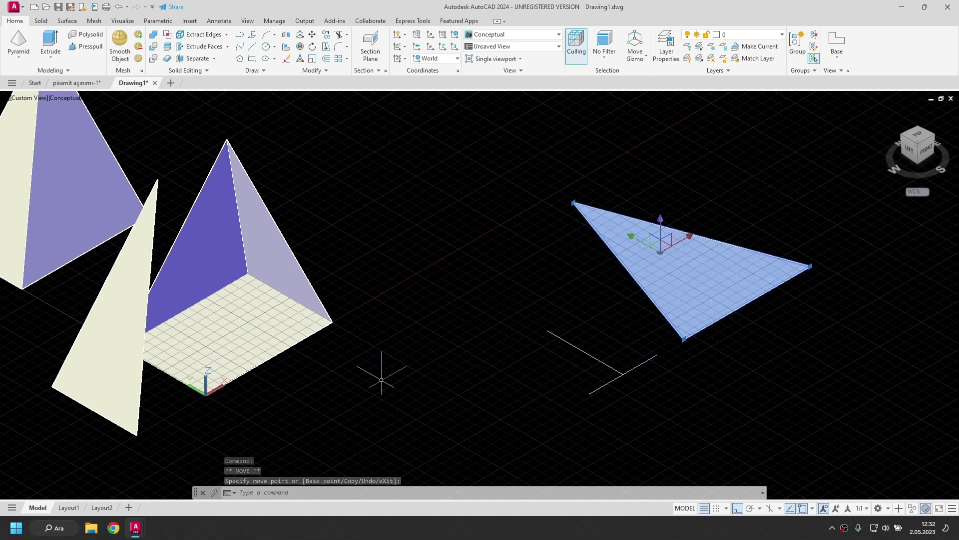
click(690, 235)
click(717, 232)
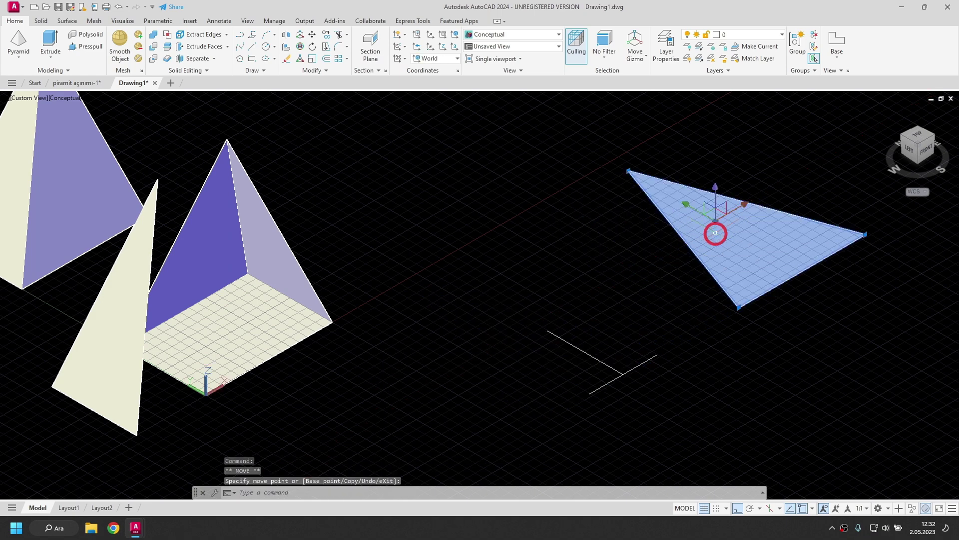
Use ALIGN to lay the left triangular face flat onto the guide line endpoints
key(Escape)
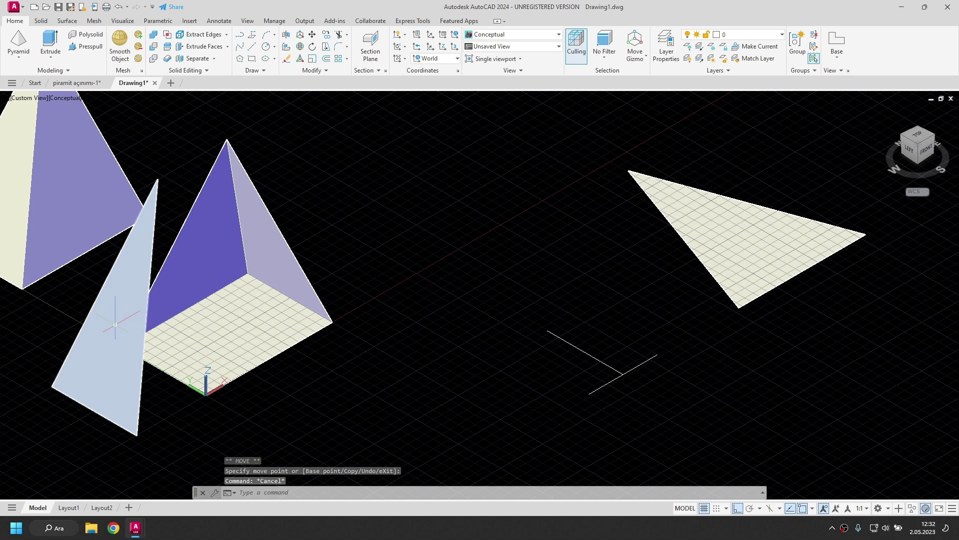
text(ALIGN)
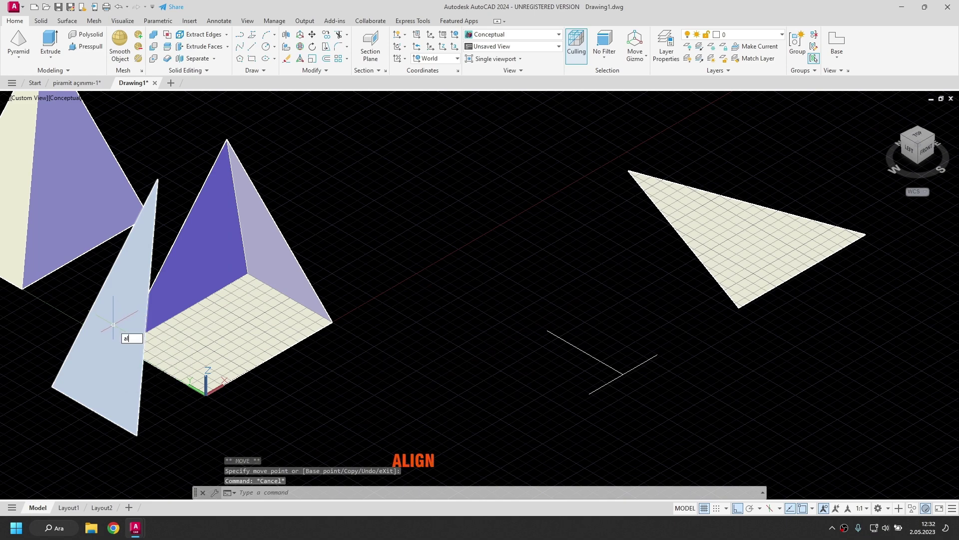
key(Return)
click(120, 278)
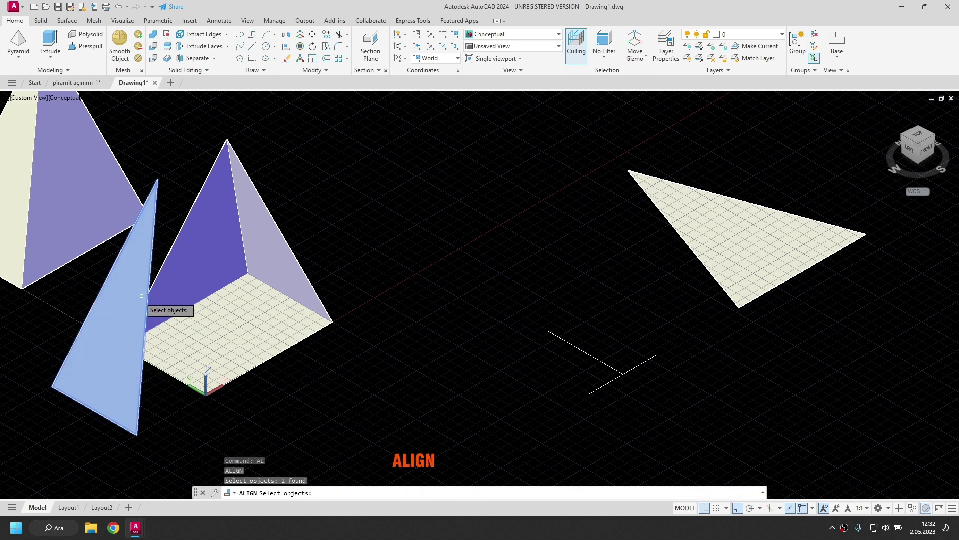
key(Return)
click(157, 181)
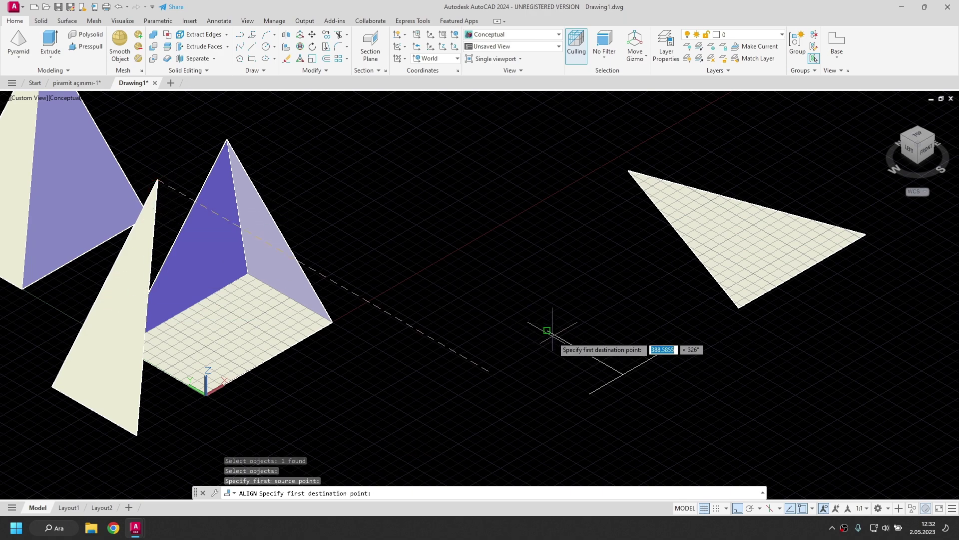
click(548, 331)
key(F8)
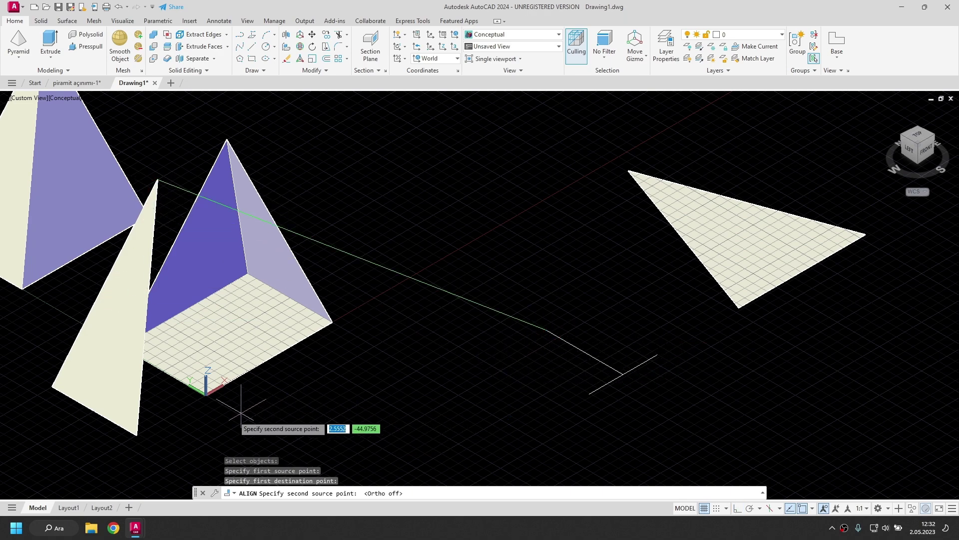
click(138, 435)
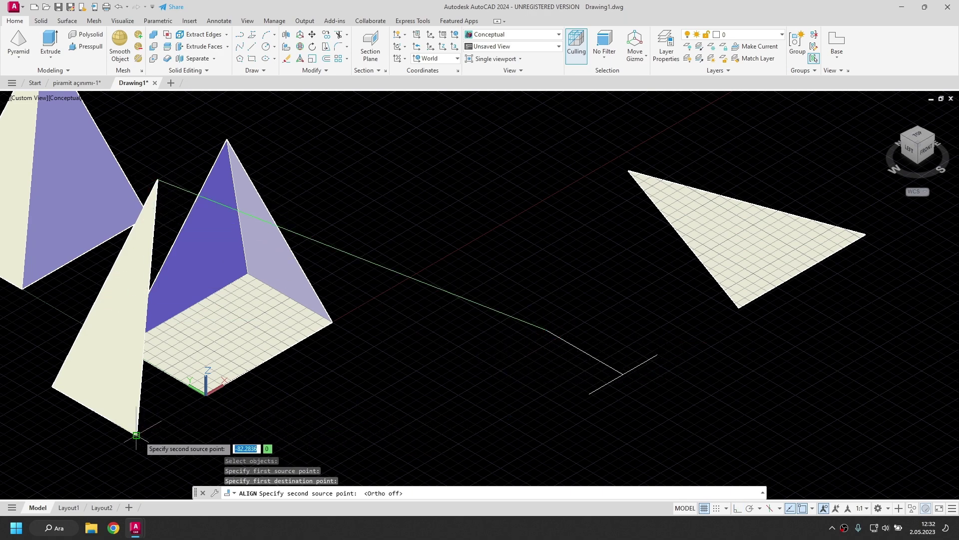
click(656, 356)
click(52, 387)
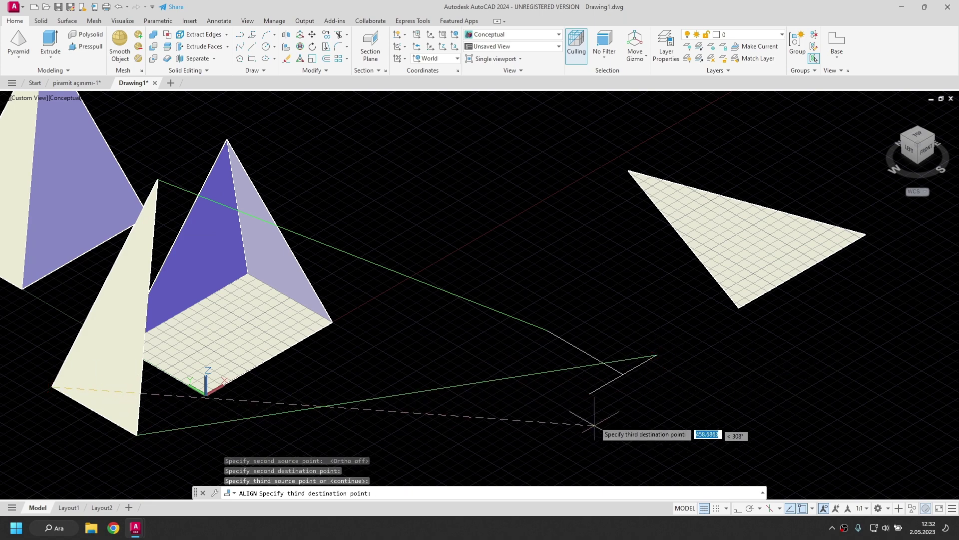
click(590, 392)
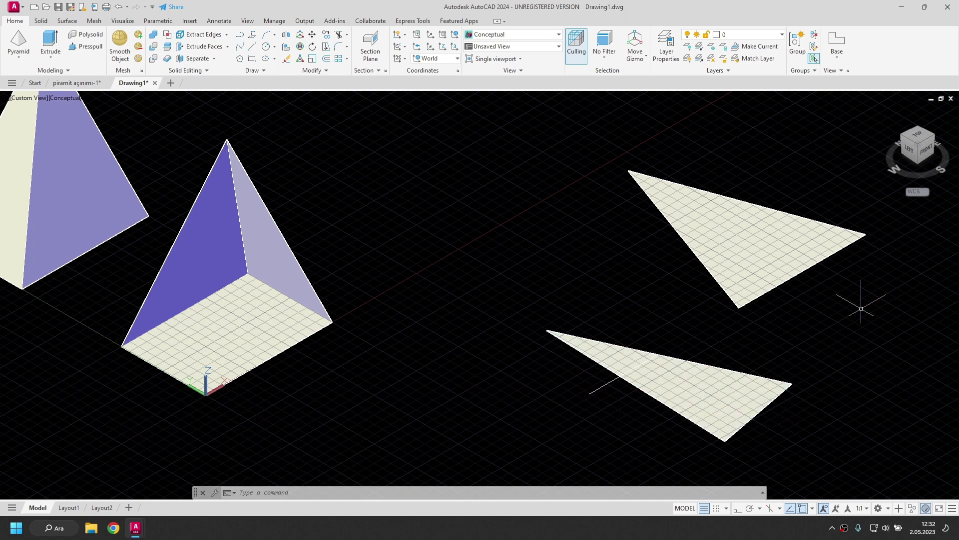
Check the layout from the top, then undo back to the 3D view with the face upright
click(918, 136)
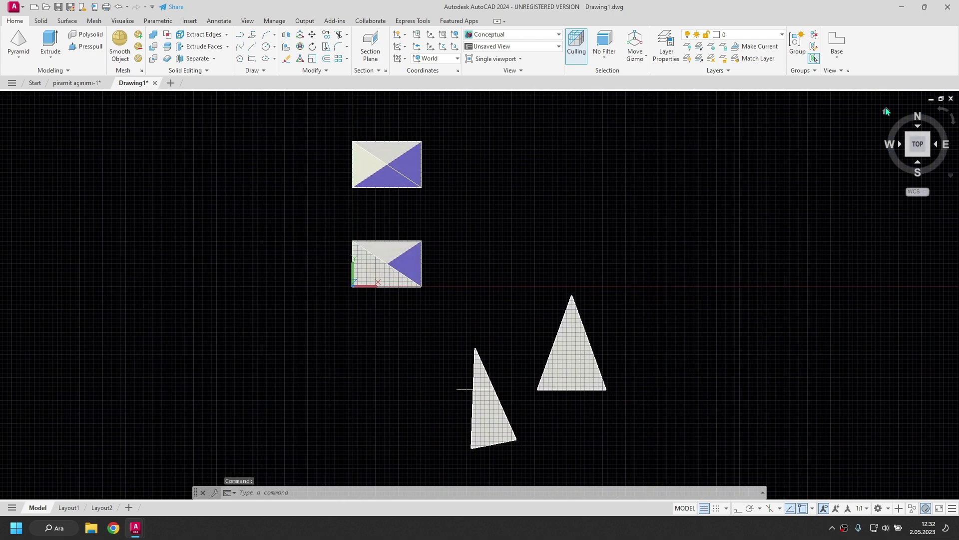
click(886, 111)
key(ctrl+z)
key(ctrl+z)
key(ctrl+z)
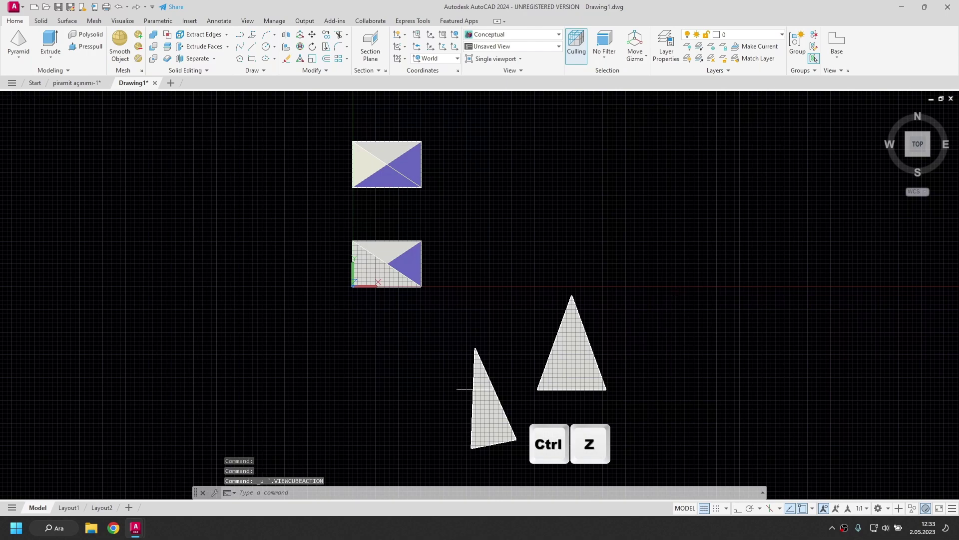
click(559, 337)
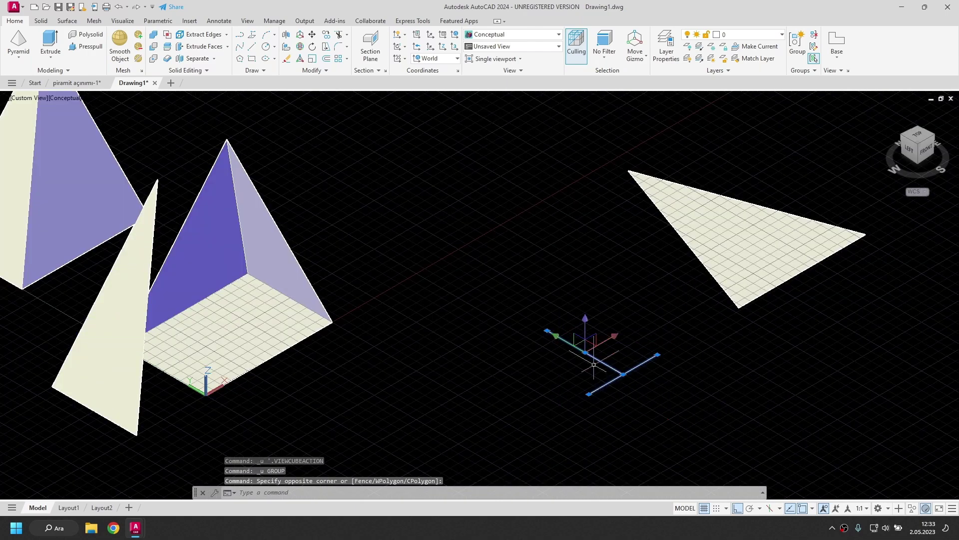
key(Escape)
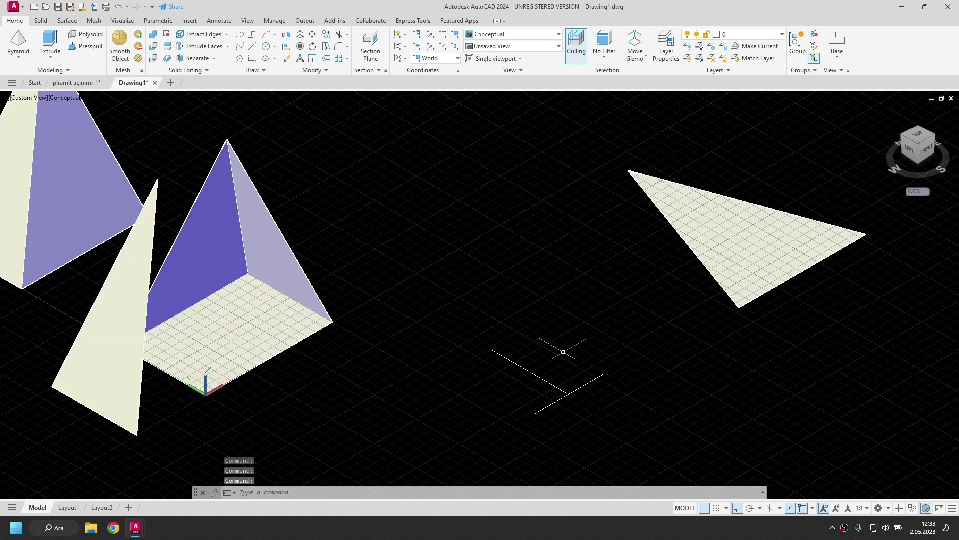
Align the left triangular face flat onto the guide line endpoints beside the first face, viewed from Top
key(alt)
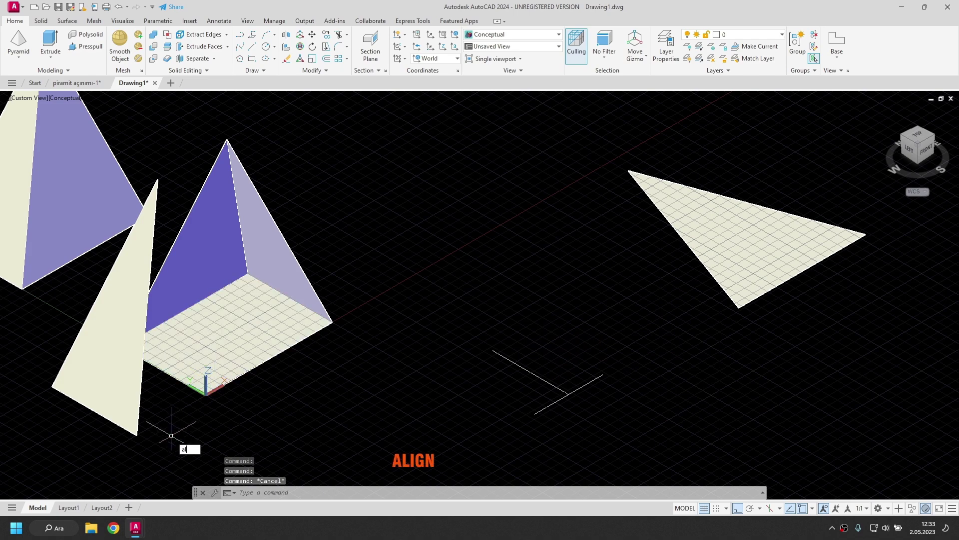
key(Return)
click(116, 383)
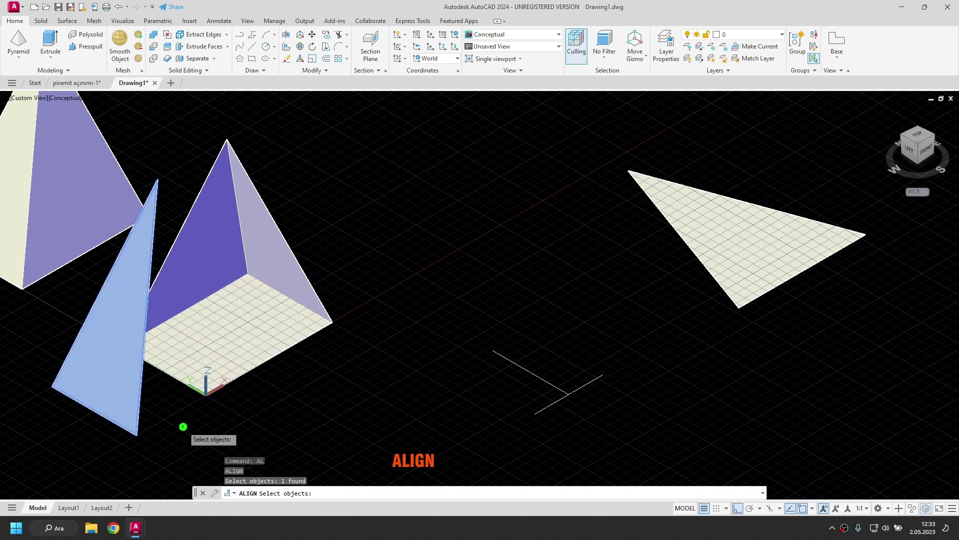
key(Return)
click(52, 386)
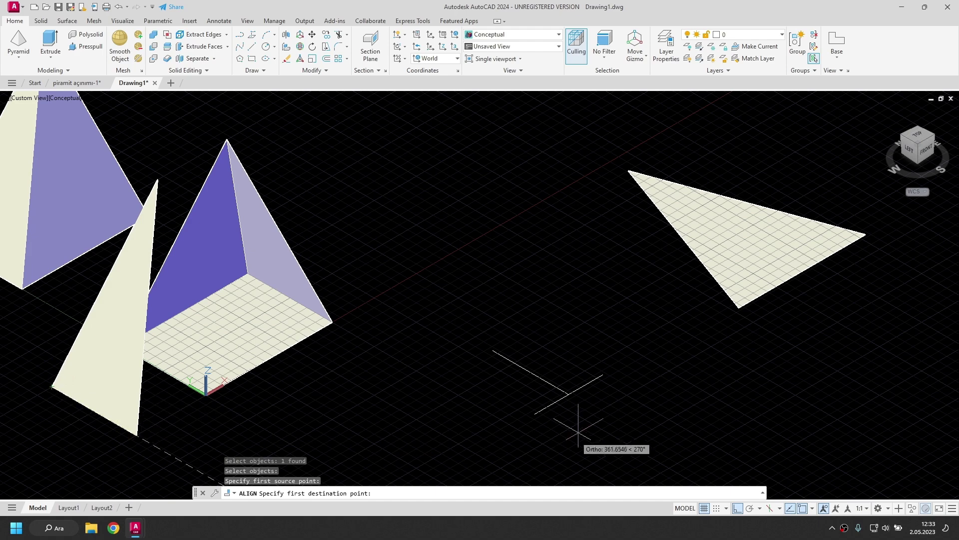
click(535, 414)
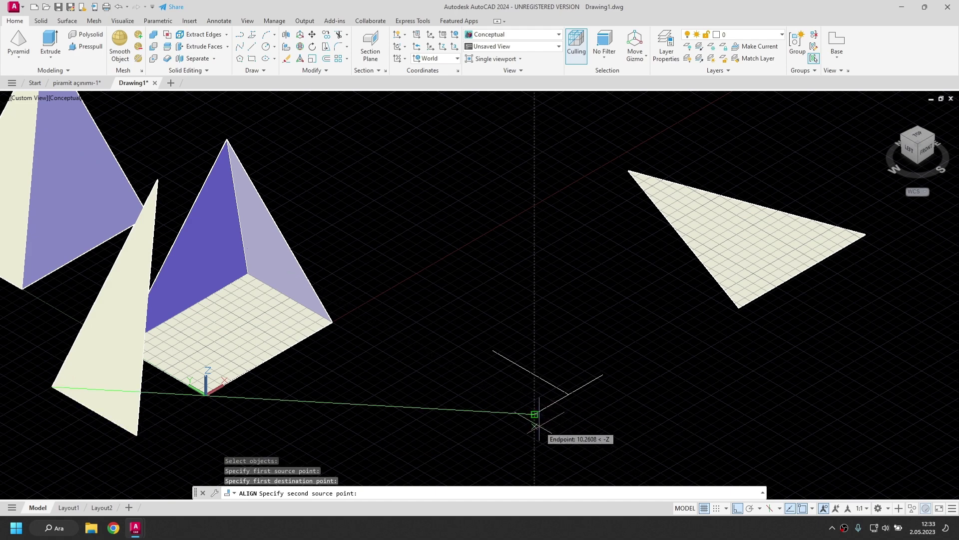
click(136, 435)
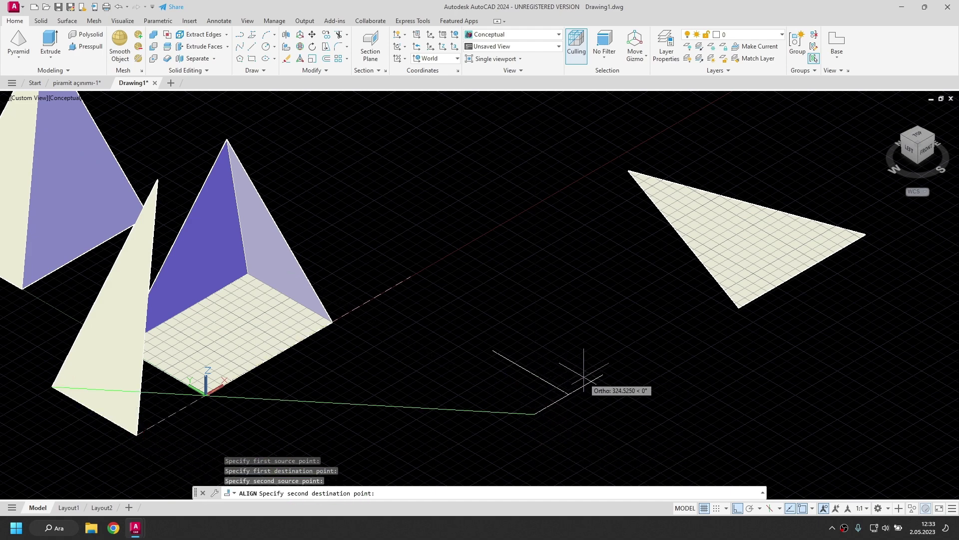
click(603, 375)
click(157, 180)
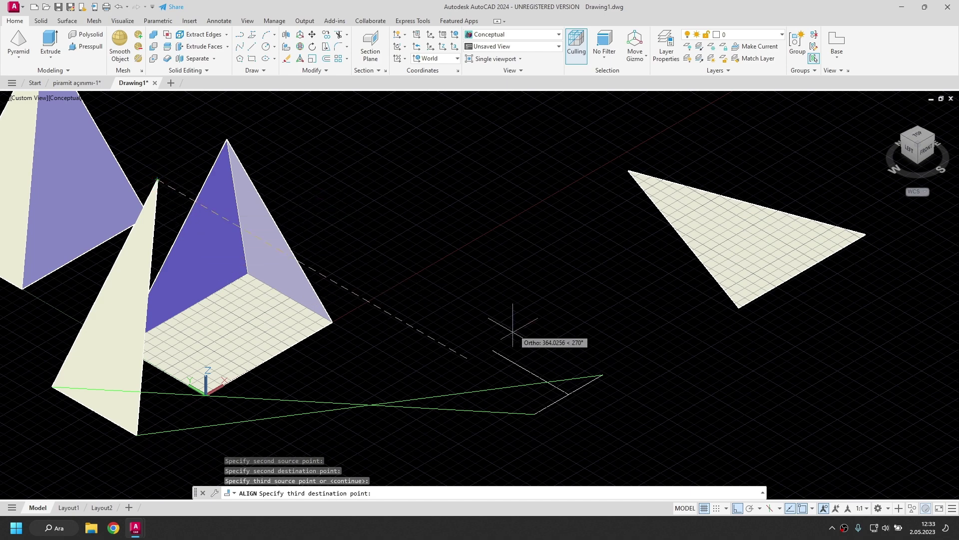
click(493, 349)
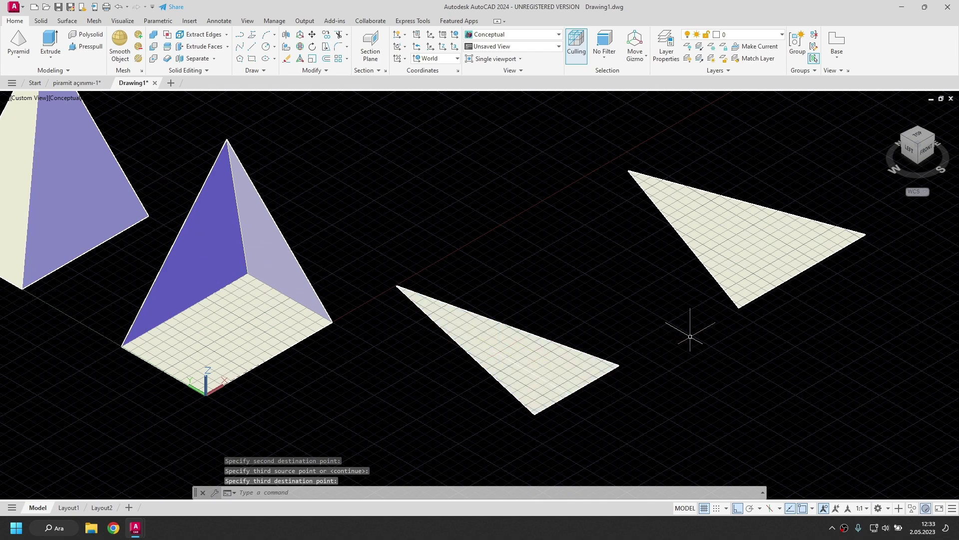
click(919, 140)
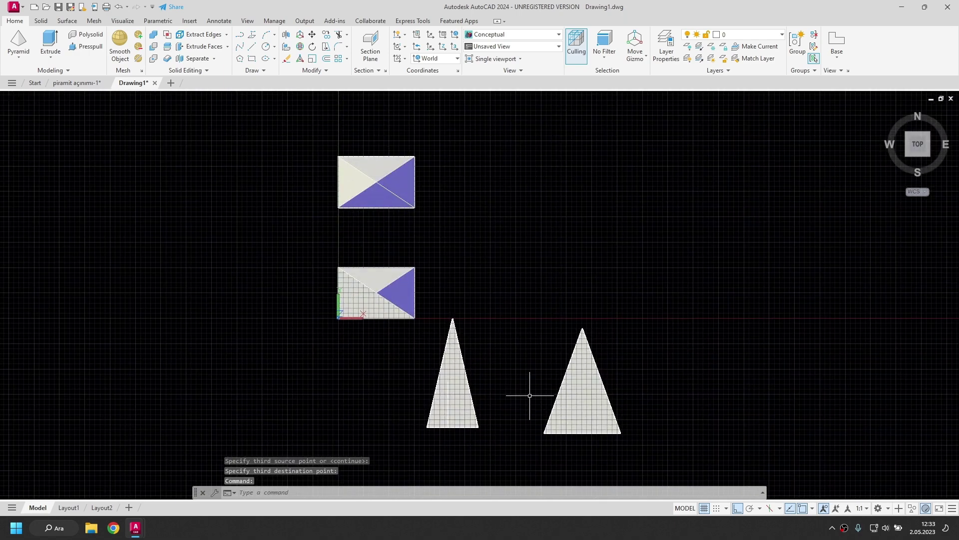
Move the left flattened triangle further to the right
key(Escape)
click(456, 372)
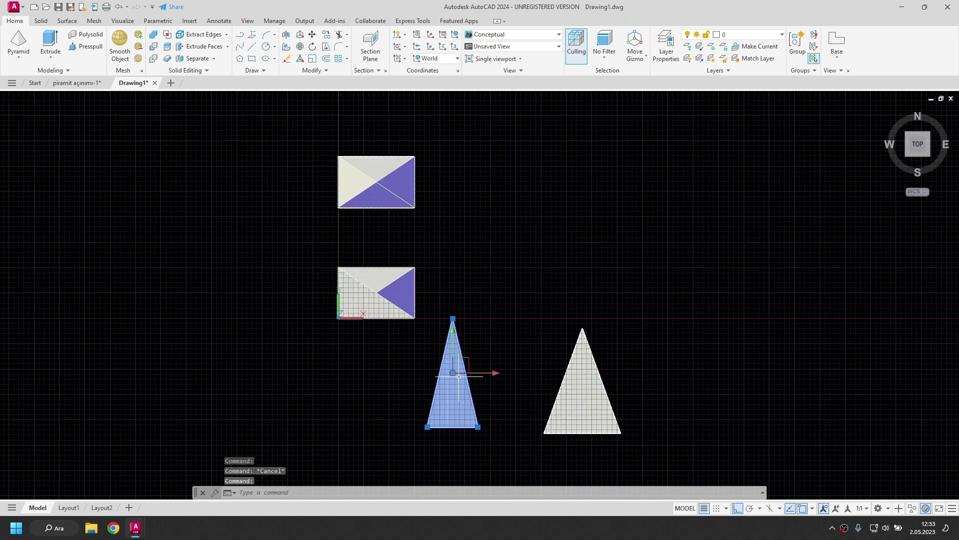
click(495, 374)
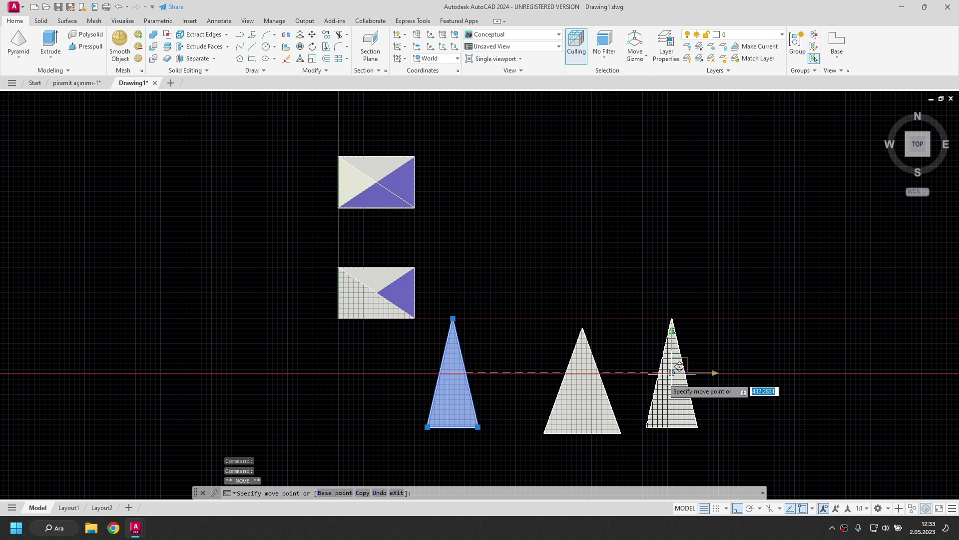
click(697, 383)
key(Escape)
Copy both flattened triangles once to the right with CO, giving four in a row
middle_drag(622, 378, 506, 333)
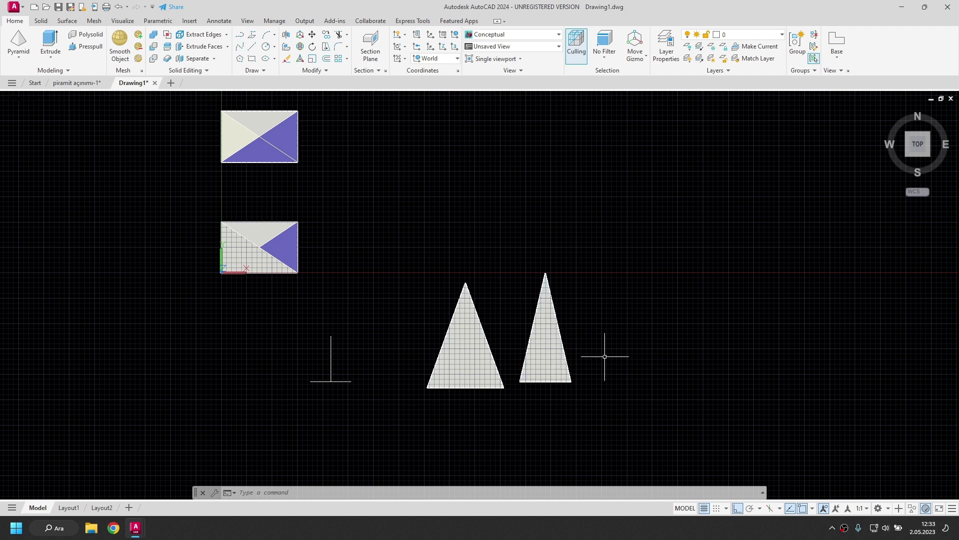
middle_drag(514, 339, 458, 300)
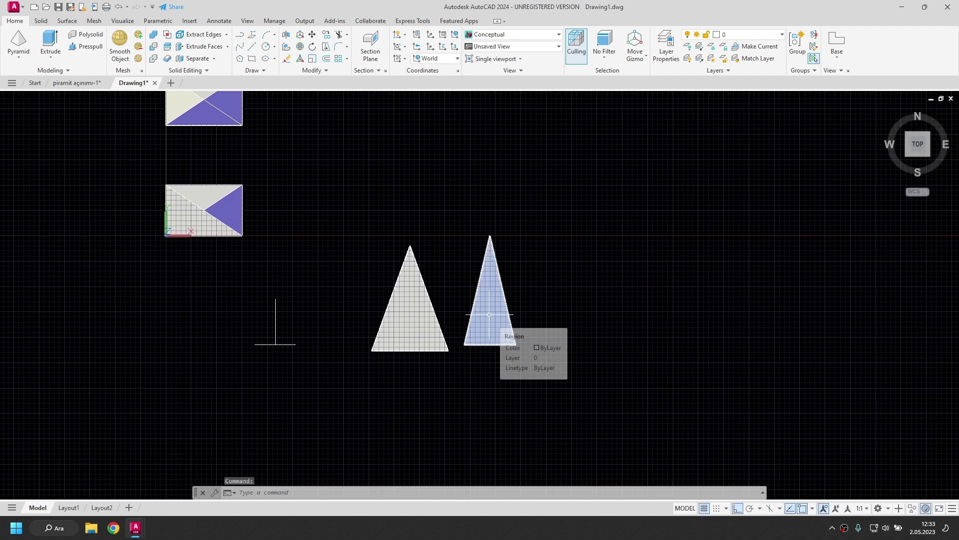
click(538, 369)
click(331, 223)
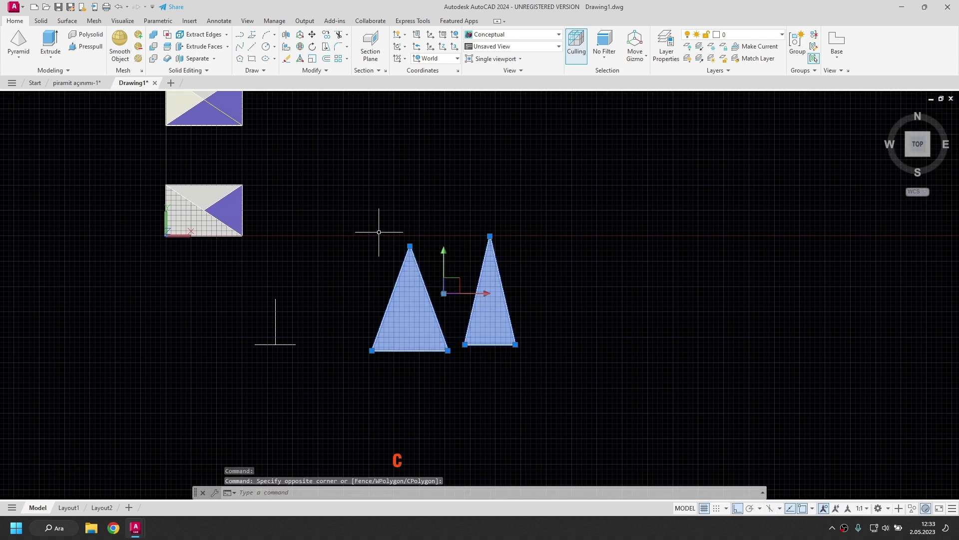
text(co)
key(Return)
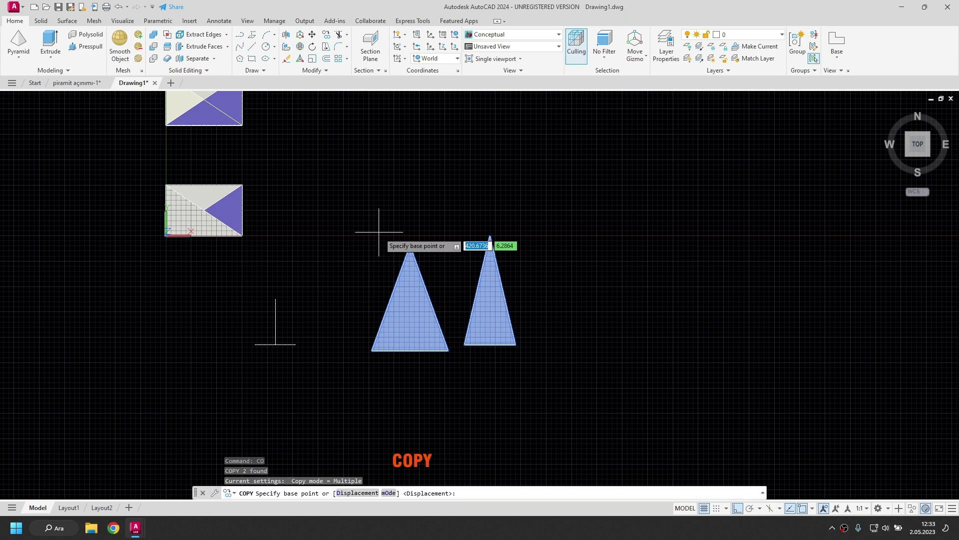
click(371, 350)
click(548, 350)
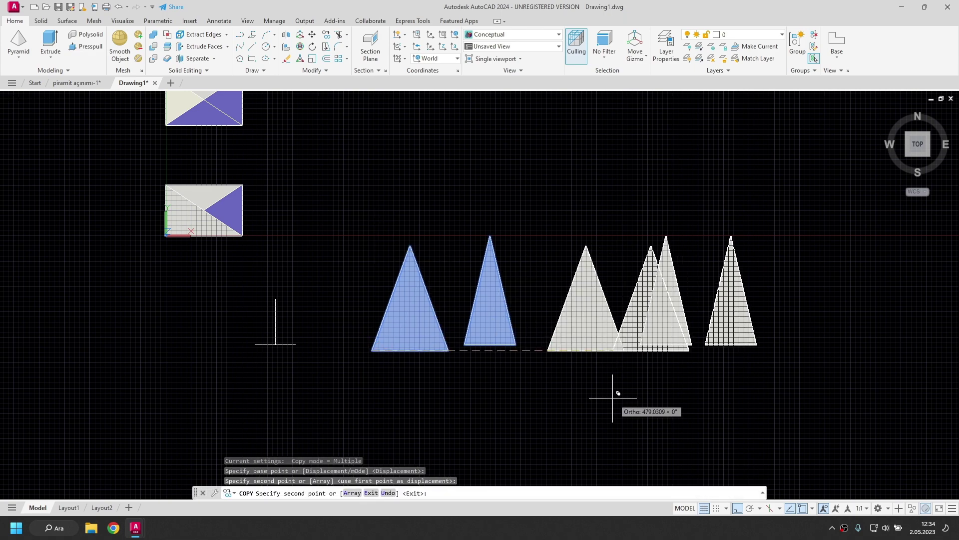
key(Escape)
scroll(522, 317, up, 3)
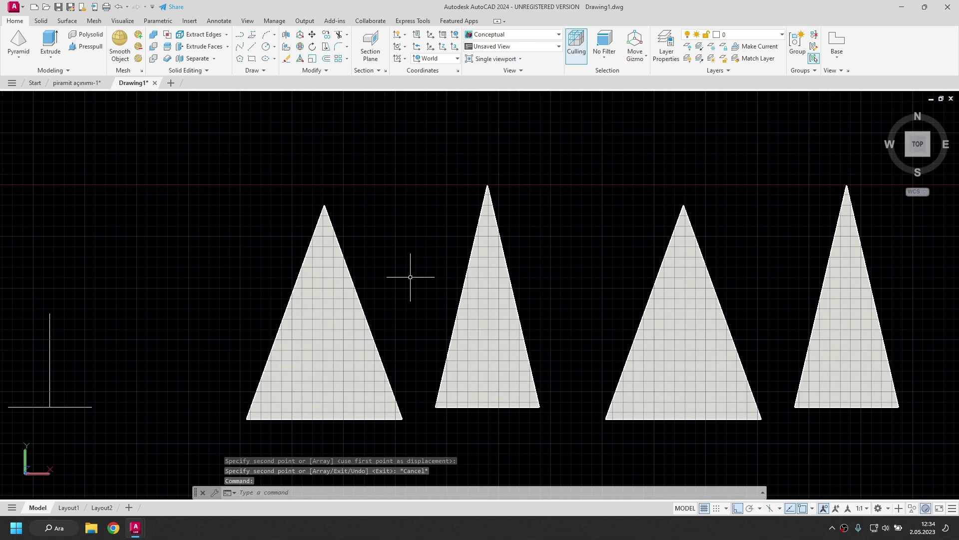
Align the second triangle's bottom-left corner and apex to the first triangle, without scaling
text(al)
click(488, 325)
key(Return)
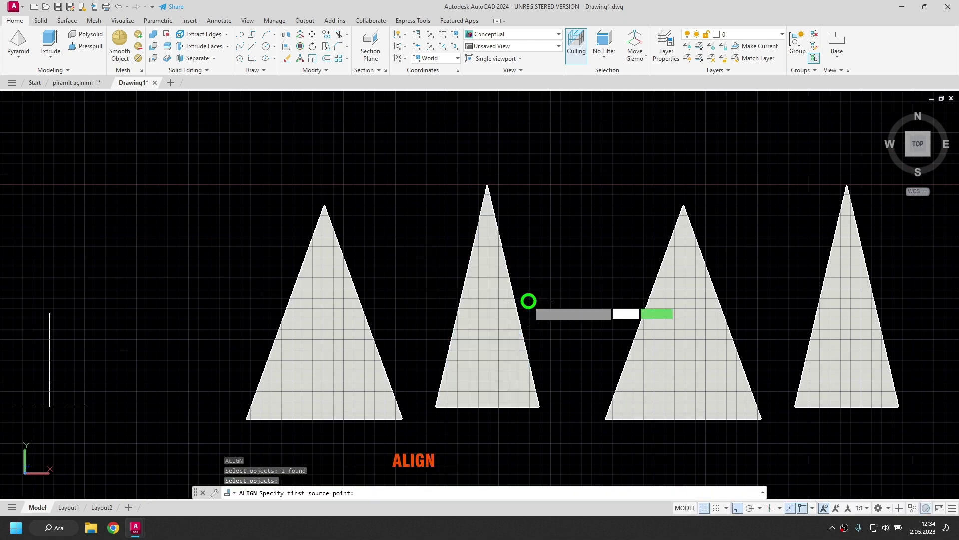
click(437, 405)
click(402, 418)
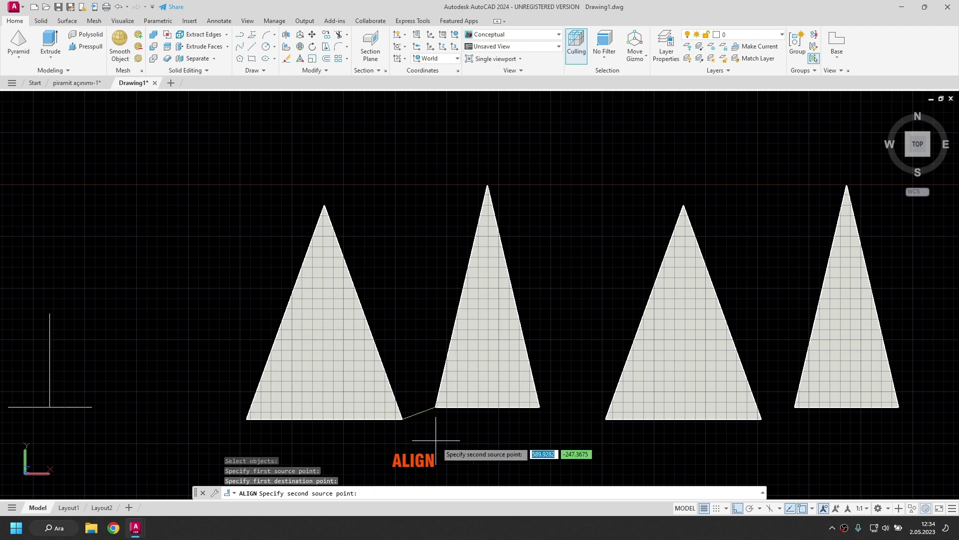
key(F8)
click(488, 189)
click(324, 205)
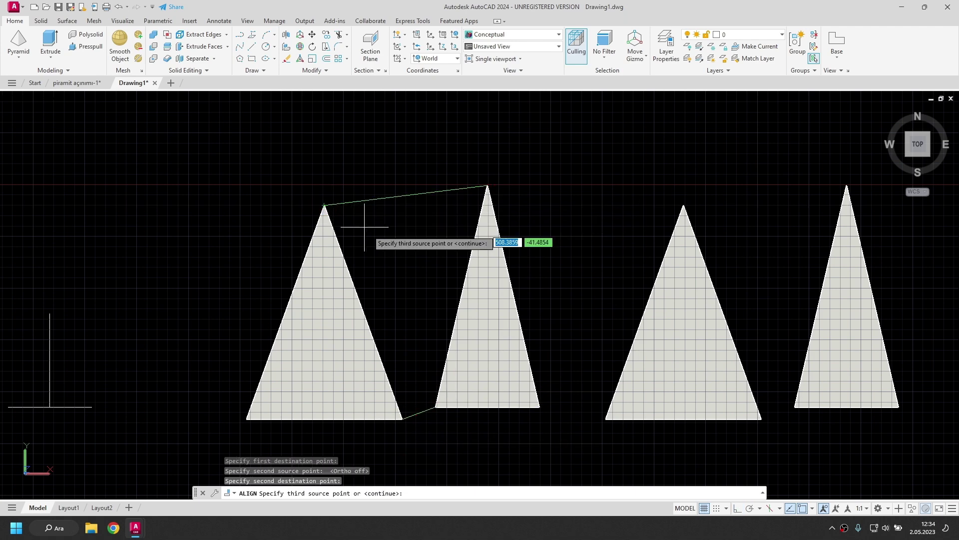
key(Return)
click(393, 269)
Align the third triangle to the joined shape's right corner and shared apex, without scaling
key(Return)
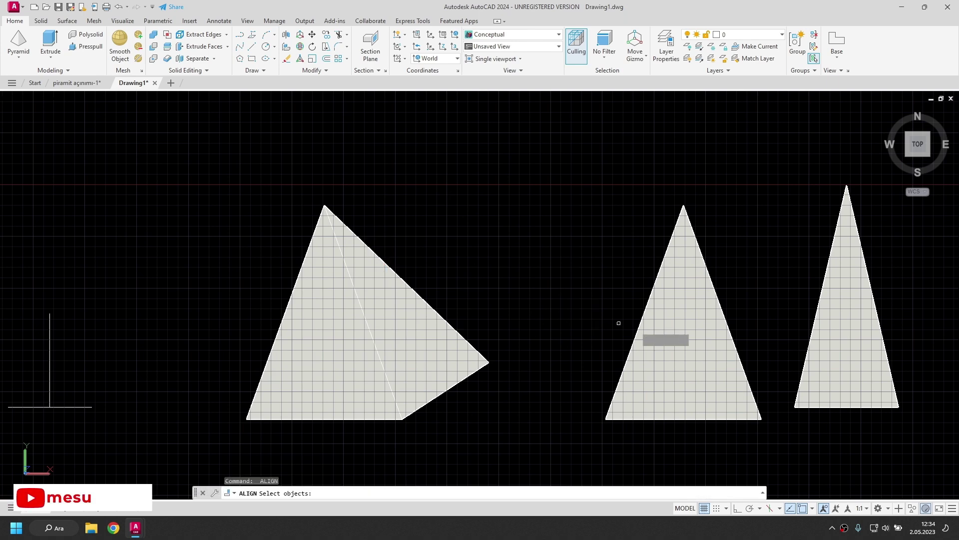
click(668, 328)
key(Return)
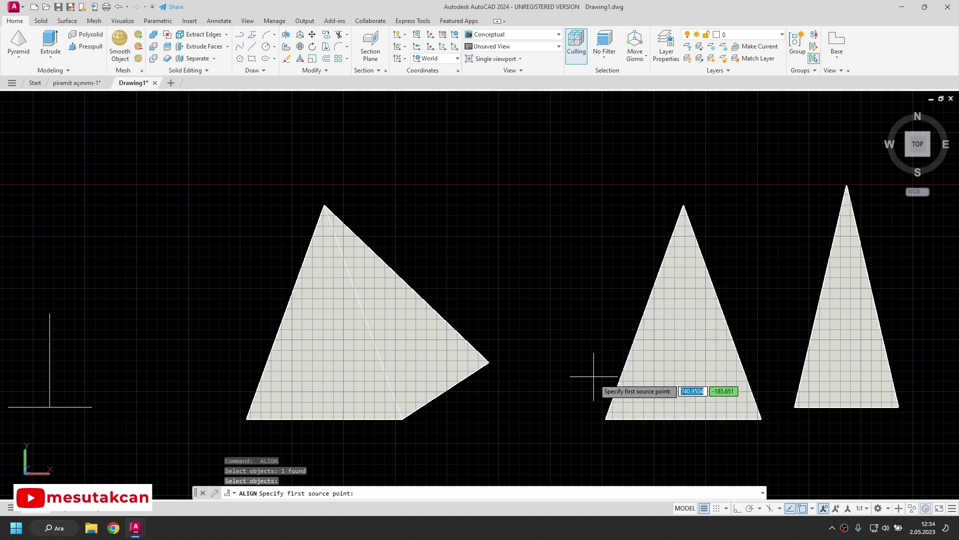
click(606, 419)
click(488, 362)
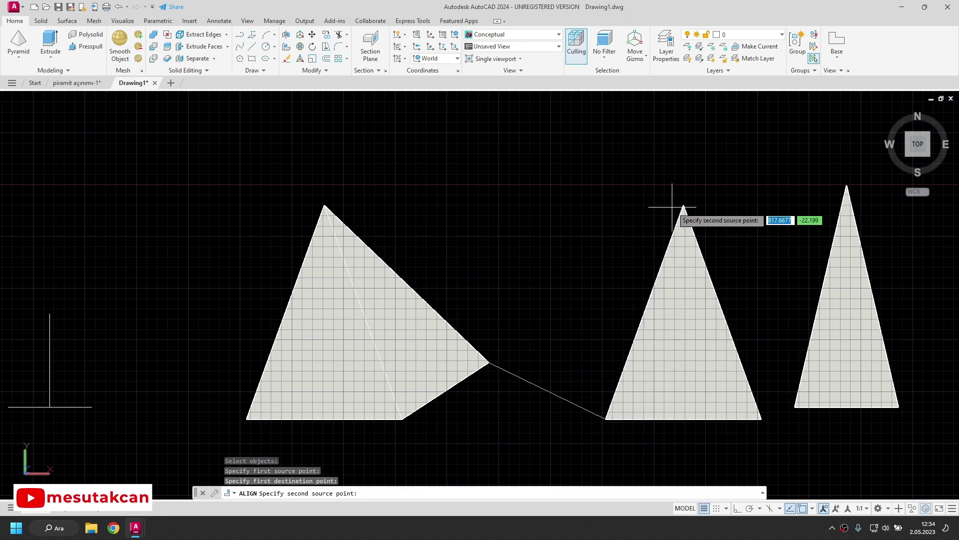
click(683, 205)
click(324, 206)
key(Return)
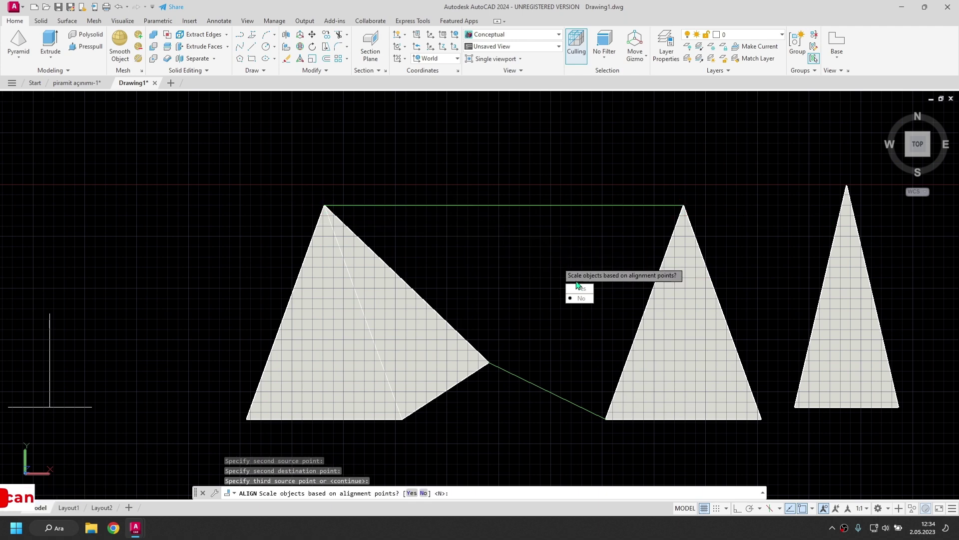
click(580, 296)
Align the last triangle to the joined shape's outer corner and shared apex, without scaling
key(Return)
click(817, 352)
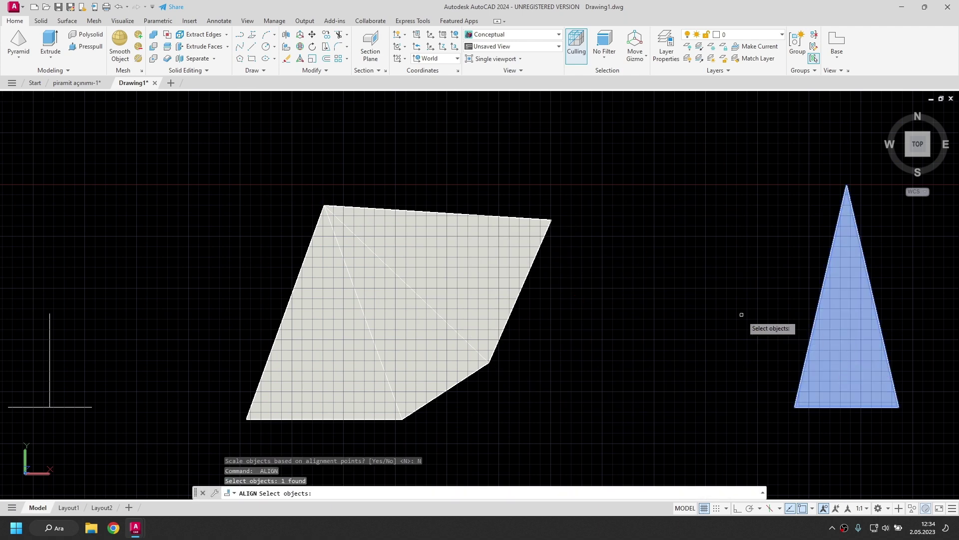
key(Return)
click(795, 406)
click(552, 221)
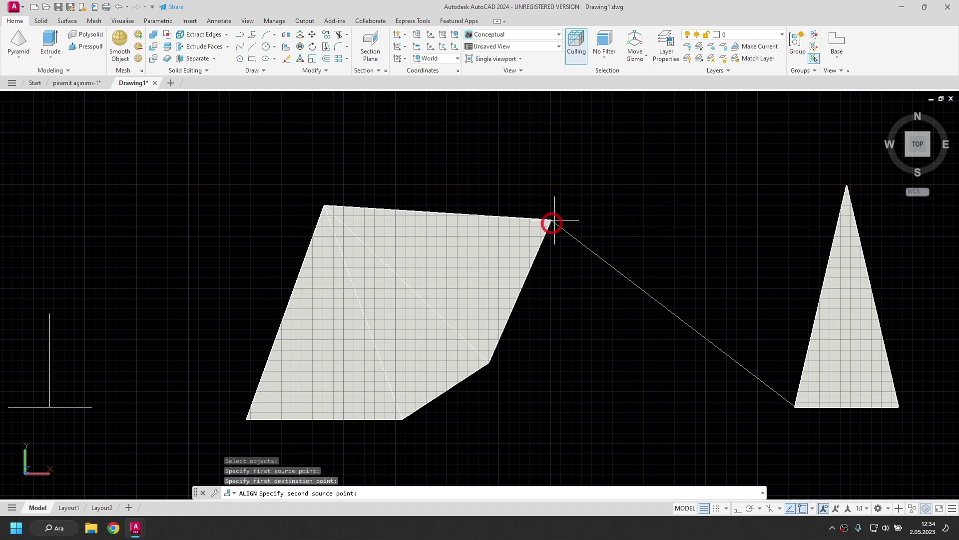
click(846, 187)
click(325, 206)
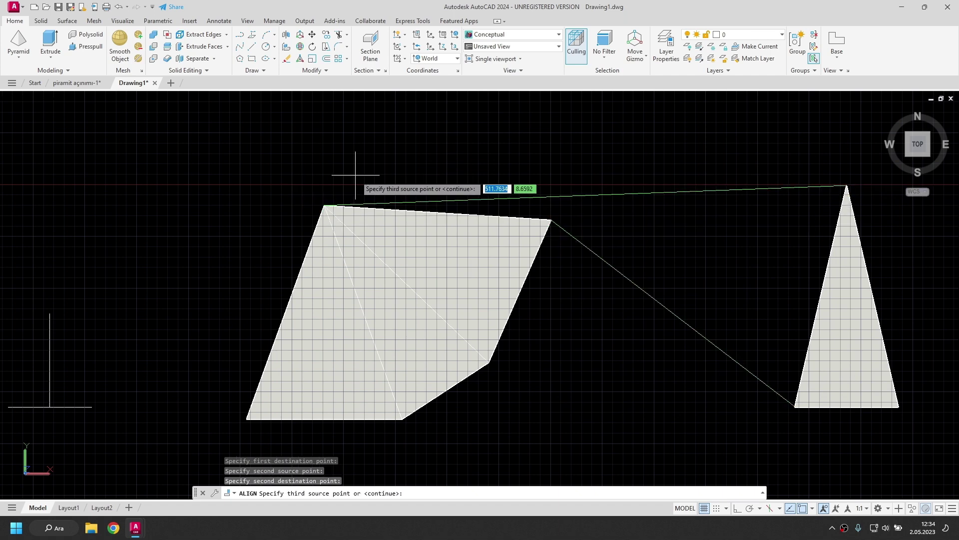
key(Return)
key(Return)
scroll(544, 394, down, 2)
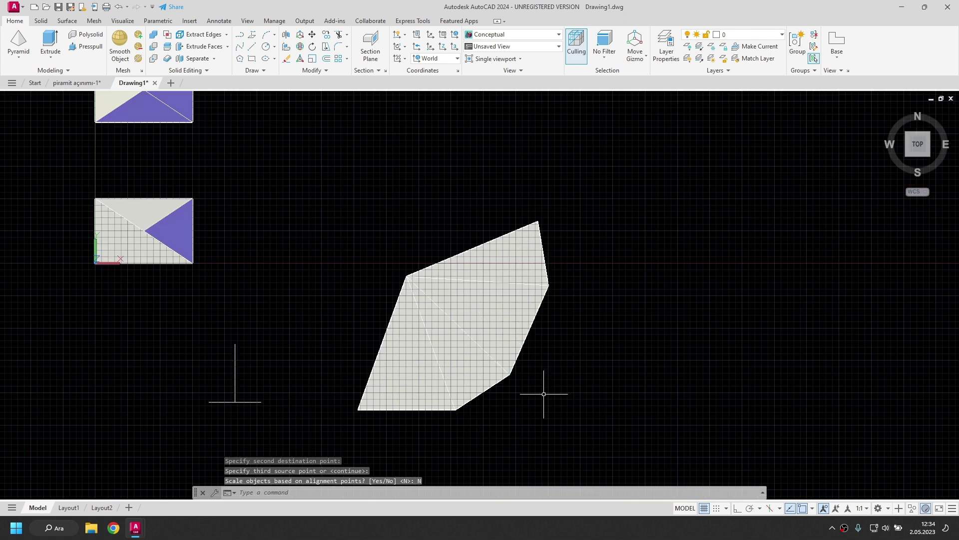
middle_drag(544, 394, 467, 353)
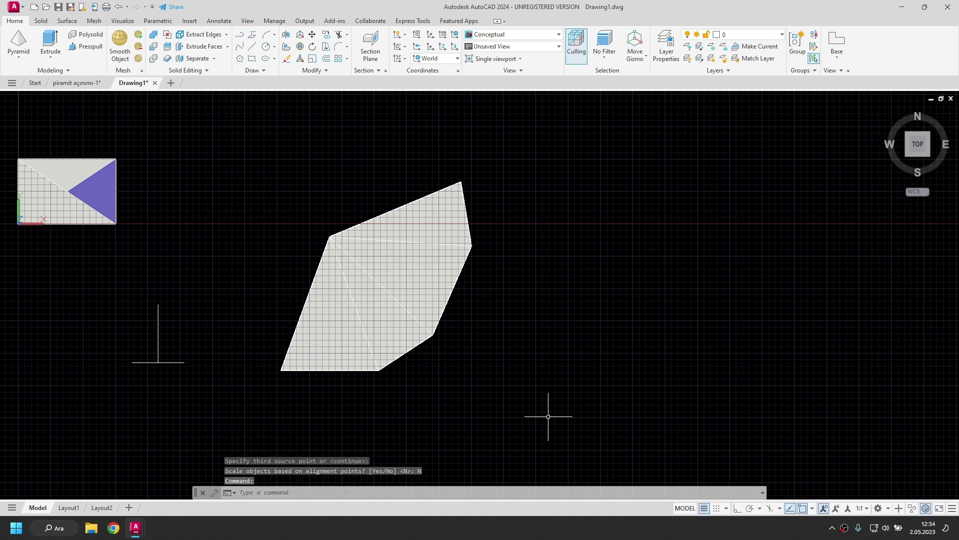
Rotate the four-triangle fan about its apex, using a fan edge as reference, to 90°
click(265, 167)
text(ro)
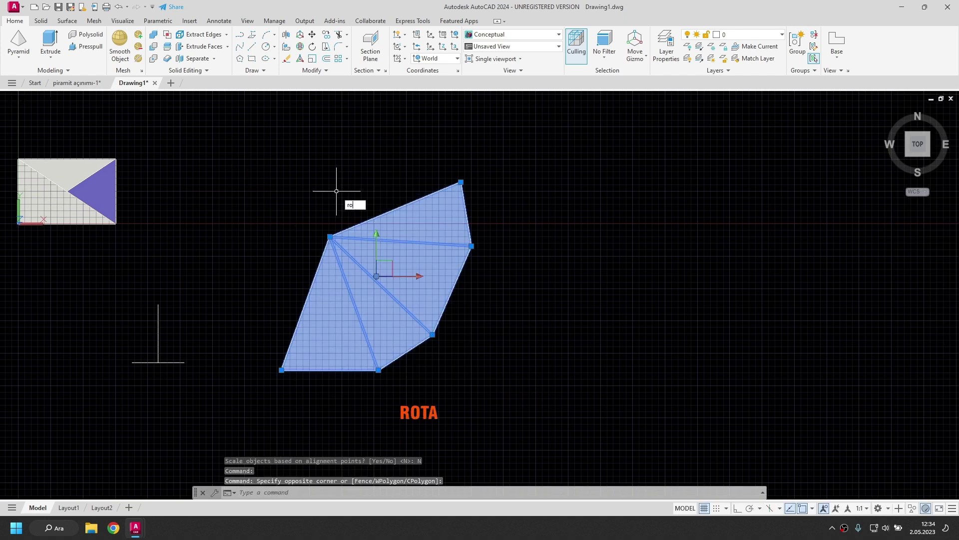
text(tate)
key(Return)
click(329, 237)
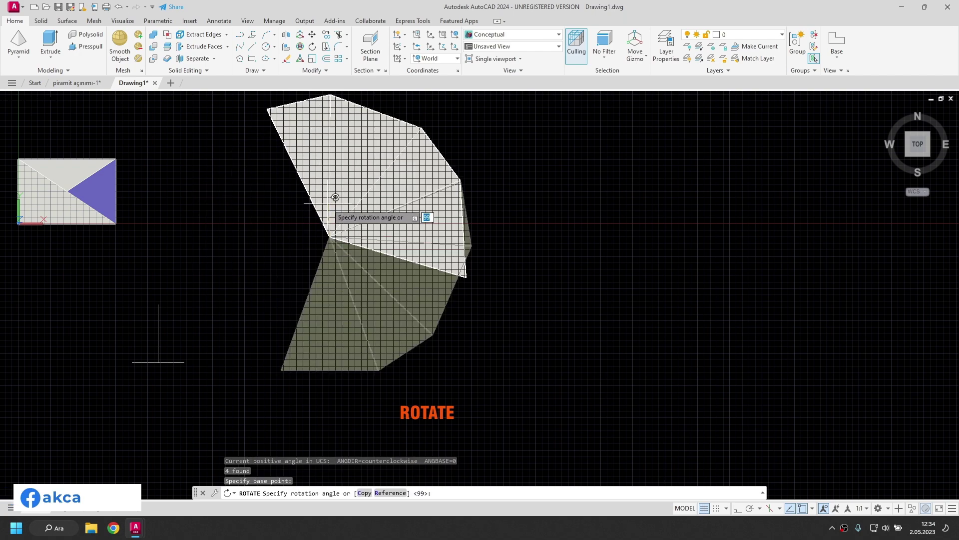
right_click(337, 206)
click(363, 259)
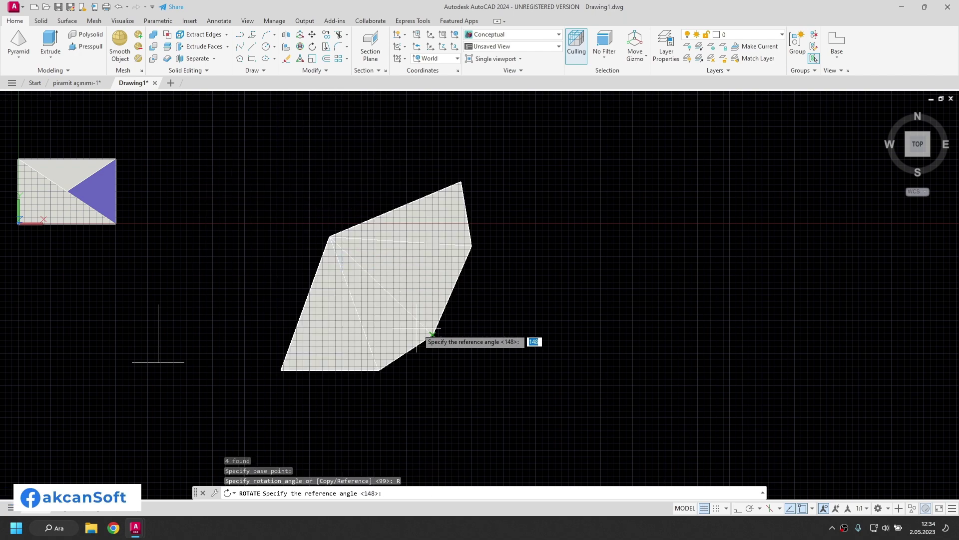
click(331, 236)
click(297, 205)
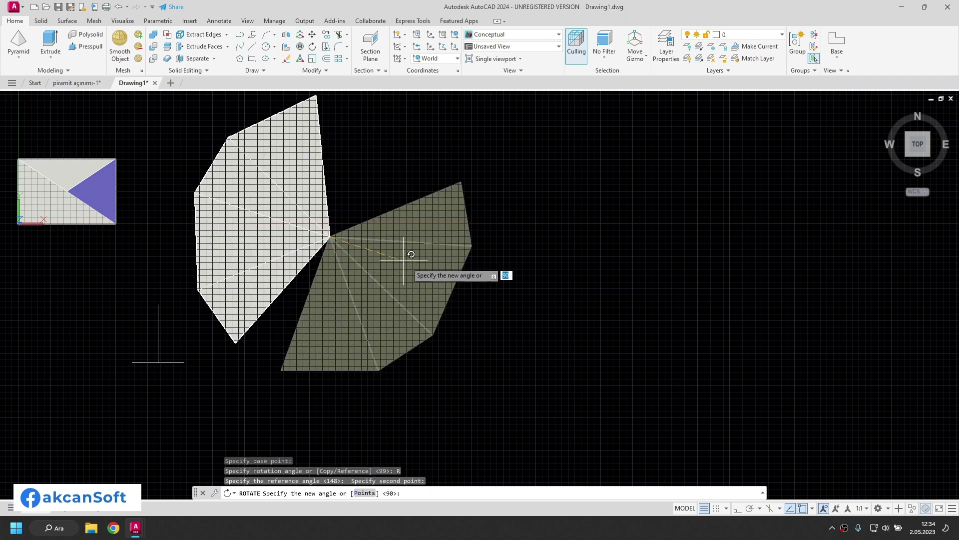
text(90)
key(Return)
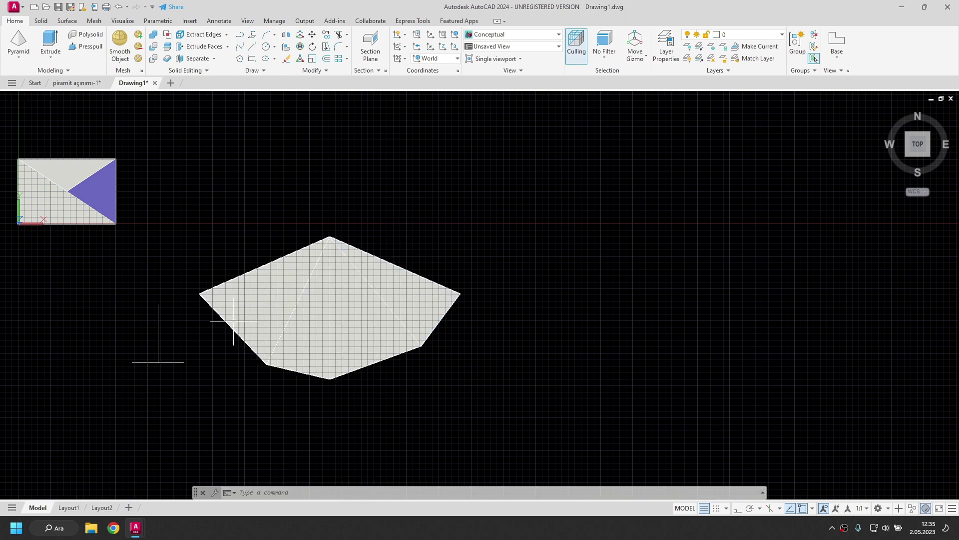
scroll(233, 320, up, 2)
scroll(192, 274, down, 3)
Copy the base rectangle to a spot below the triangle fan
middle_drag(145, 259, 319, 247)
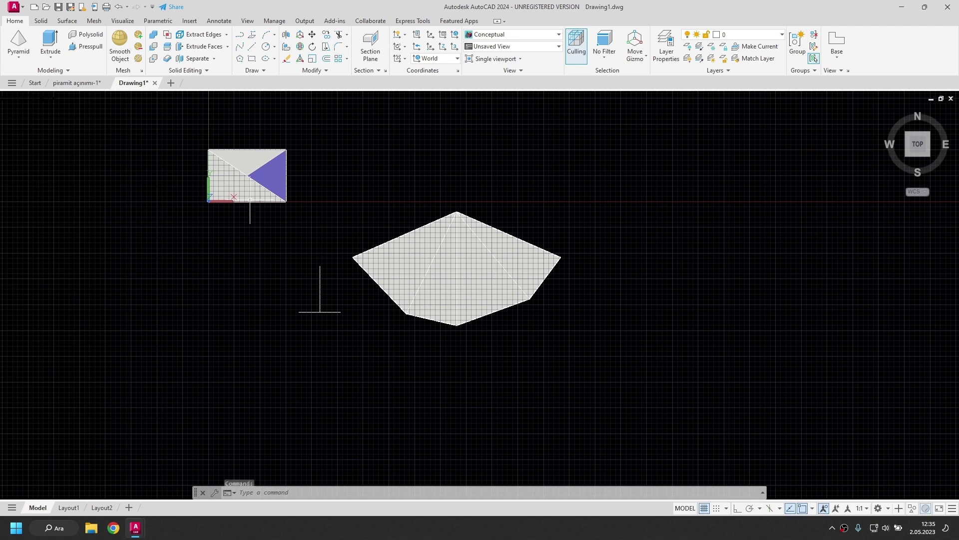
click(231, 187)
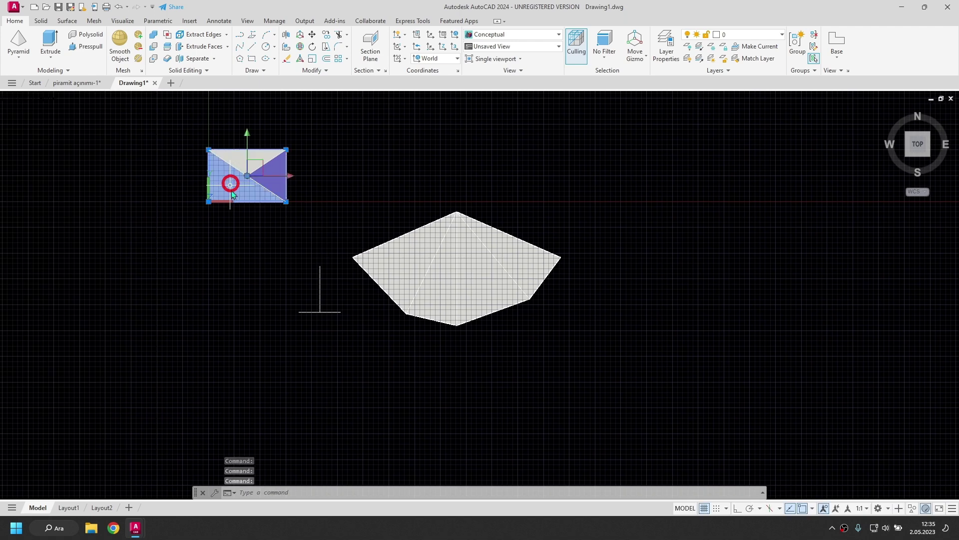
drag(231, 193, 501, 384)
scroll(551, 369, up, 2)
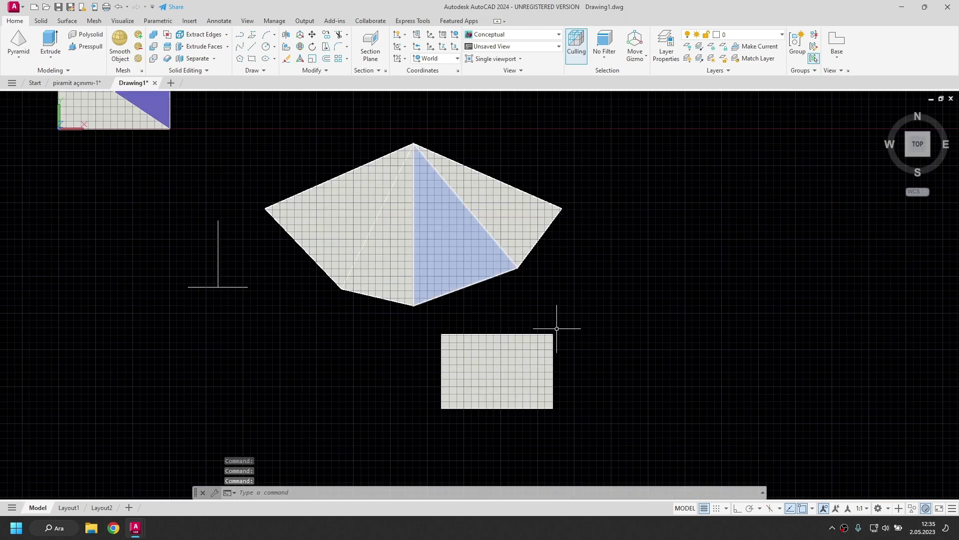
Align the base copy's top edge to a triangle's bottom edge, keeping its original size
key(Return)
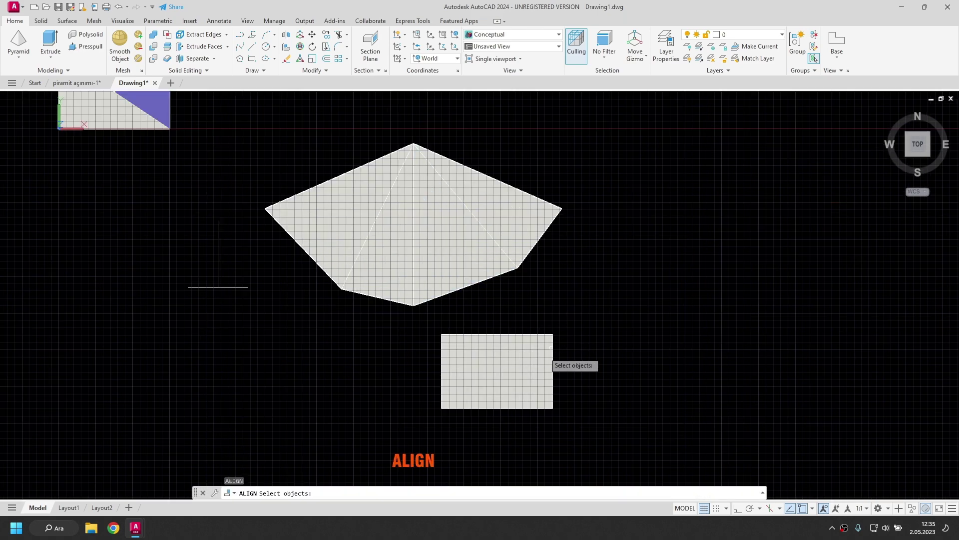
click(499, 372)
key(Return)
click(441, 334)
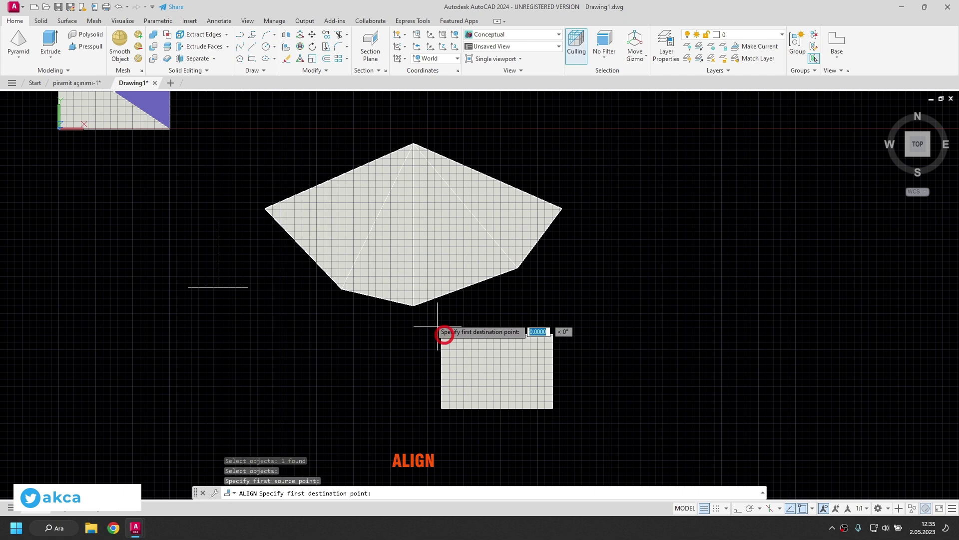
click(414, 304)
click(553, 333)
click(517, 267)
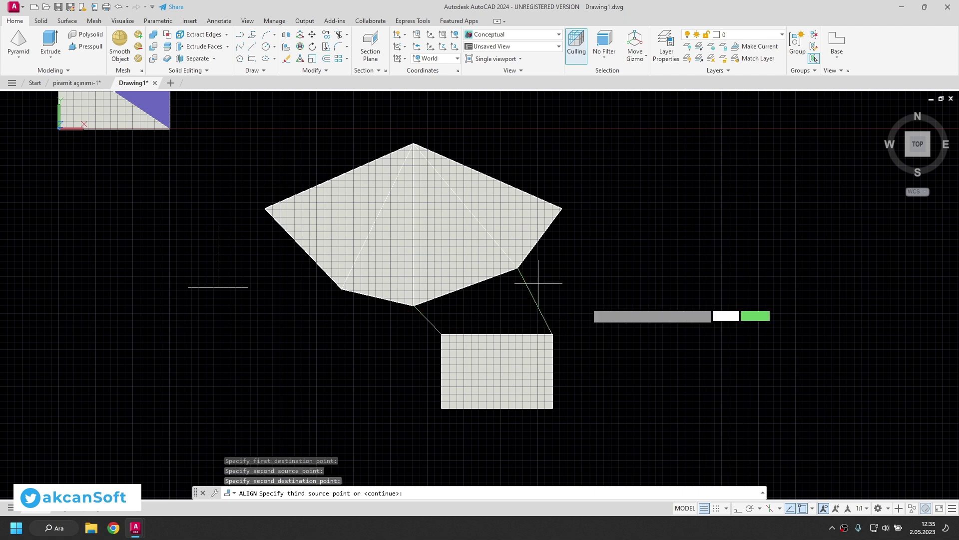
key(Return)
click(612, 339)
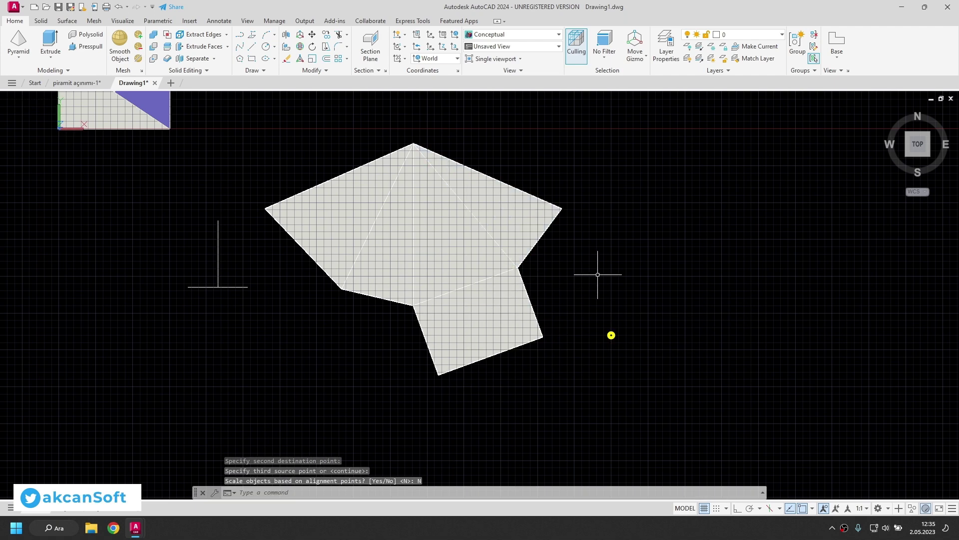
middle_drag(598, 274, 675, 310)
Erase the two leftover lines
click(319, 346)
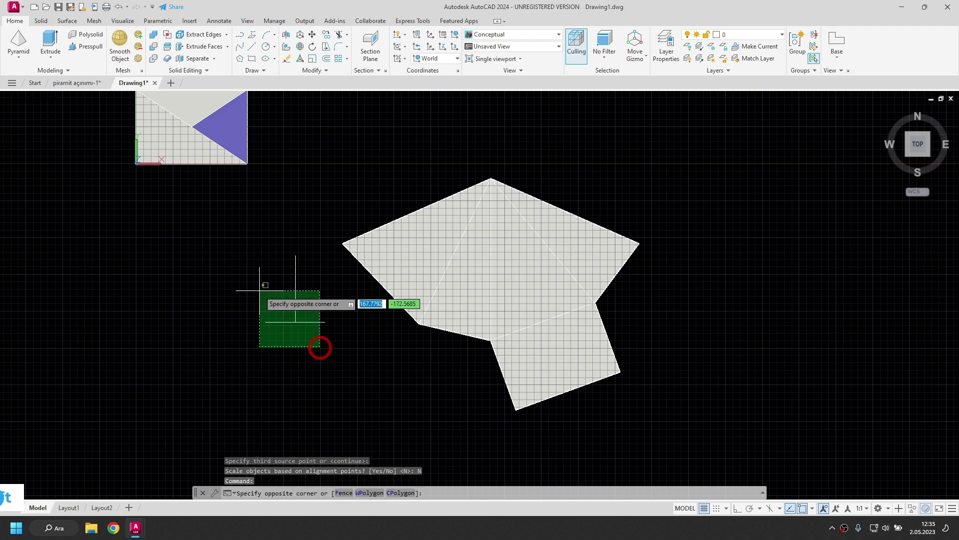
click(260, 288)
key(Delete)
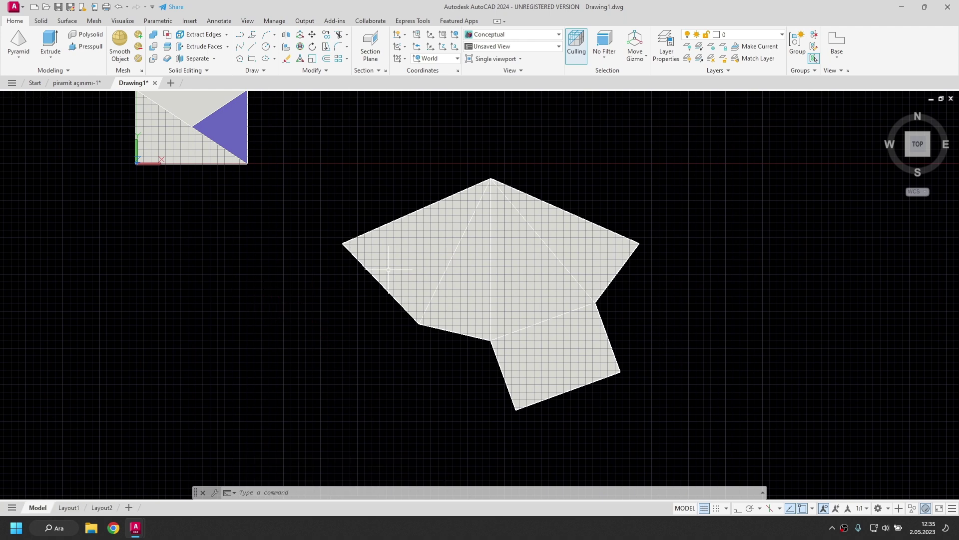
Explode the whole pyramid net and check that the fold lines are now separate lines
click(663, 399)
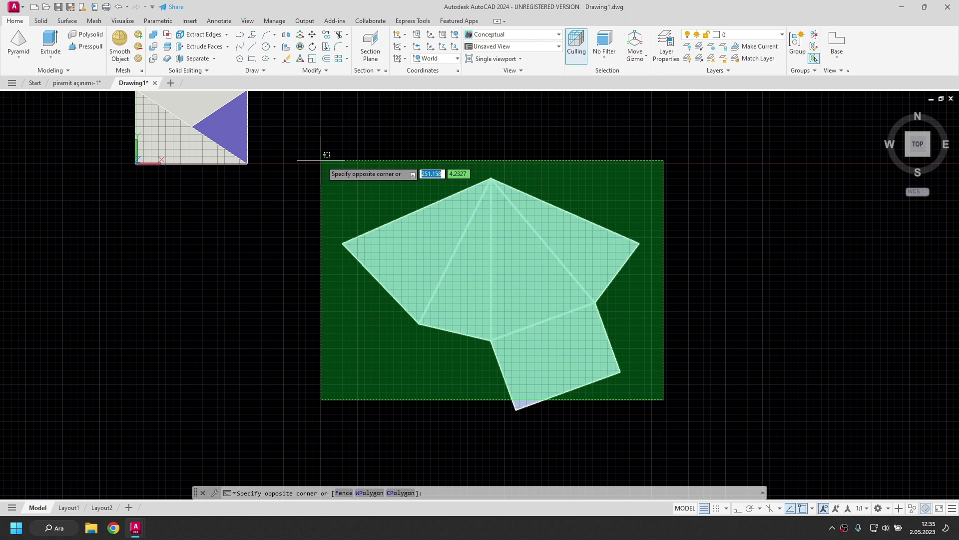
click(322, 159)
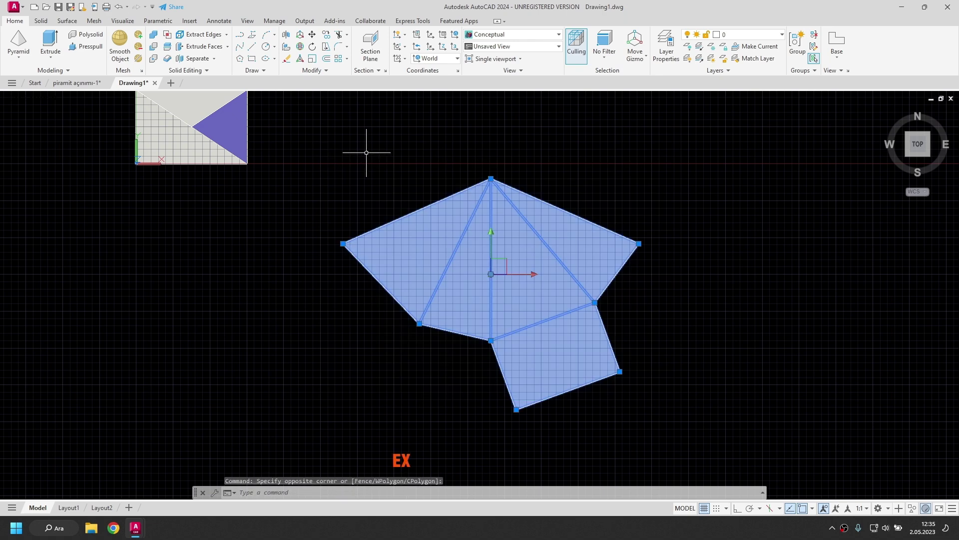
key(Return)
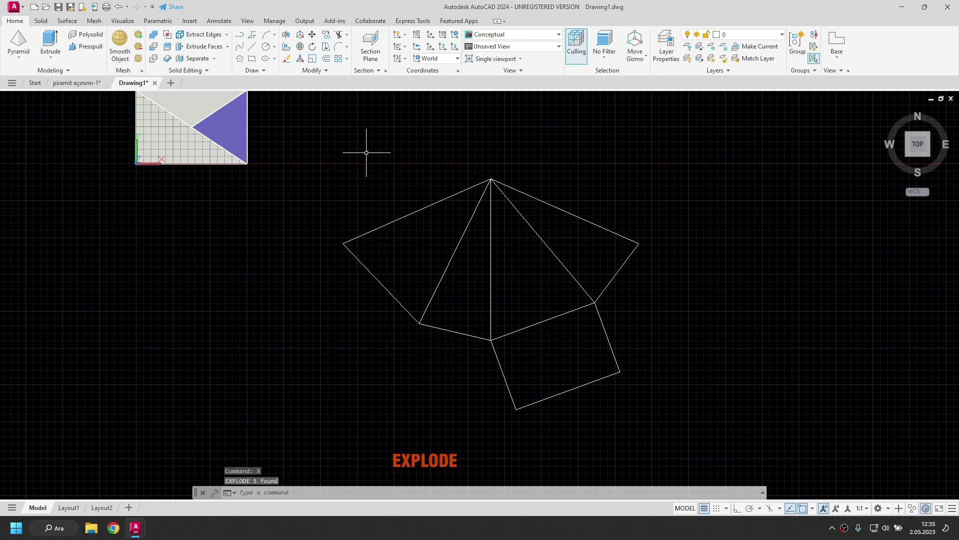
click(447, 272)
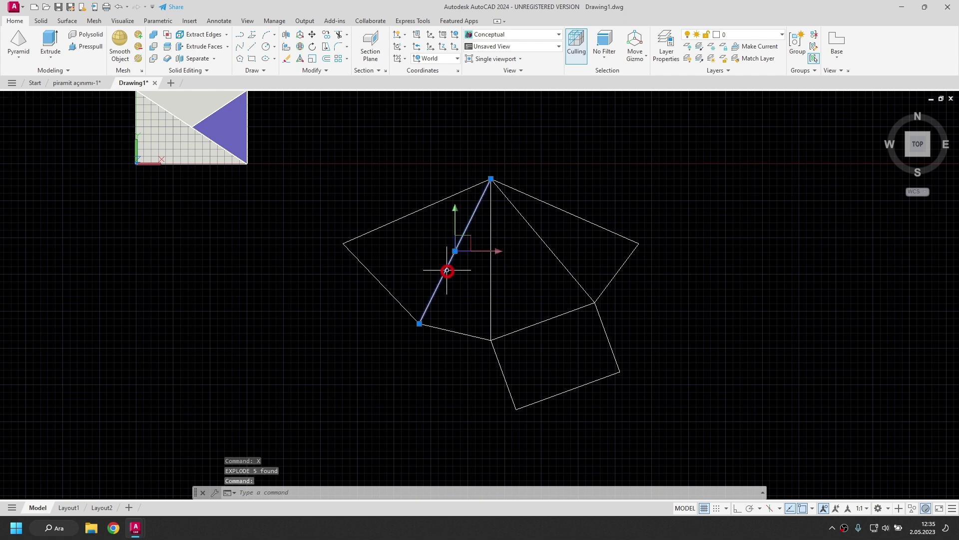
click(491, 283)
click(551, 252)
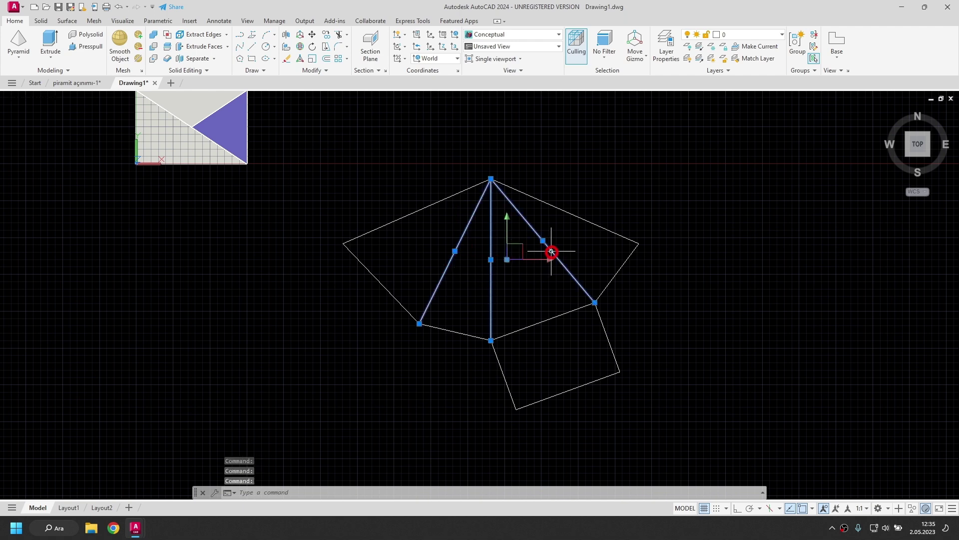
key(Escape)
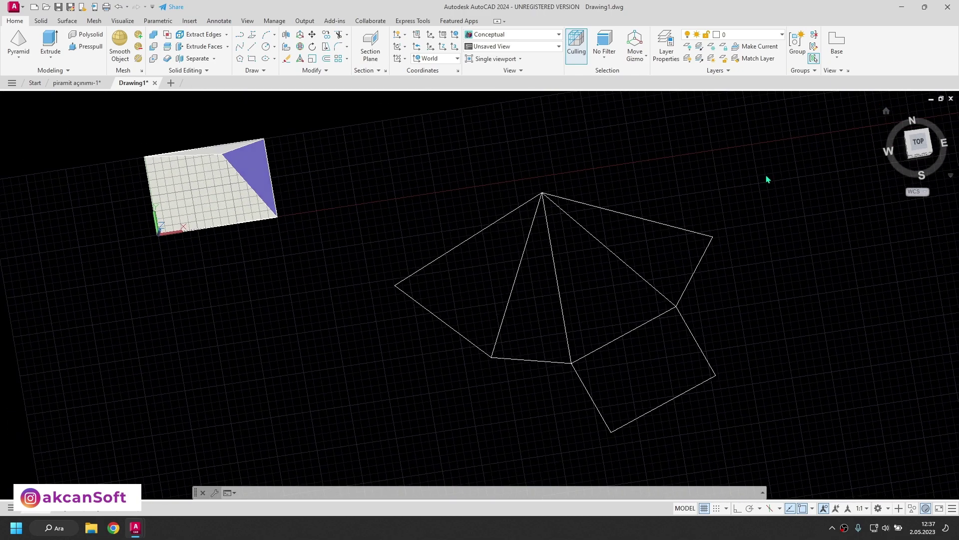
Copy the net's twelve outline lines to the clipboard and switch to piramit açınımı-1
shift+middle_drag(768, 179, 381, 330)
scroll(530, 285, down, 3)
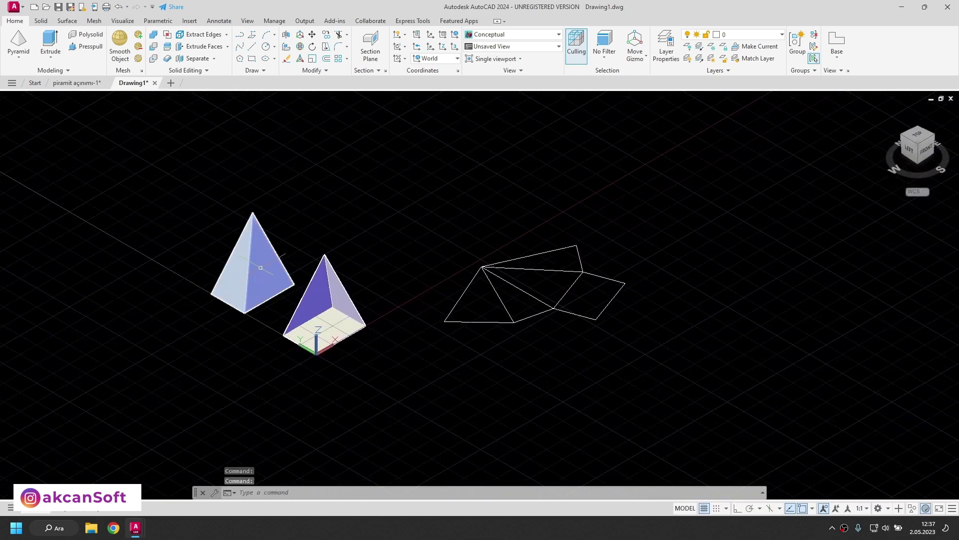
click(642, 354)
click(422, 215)
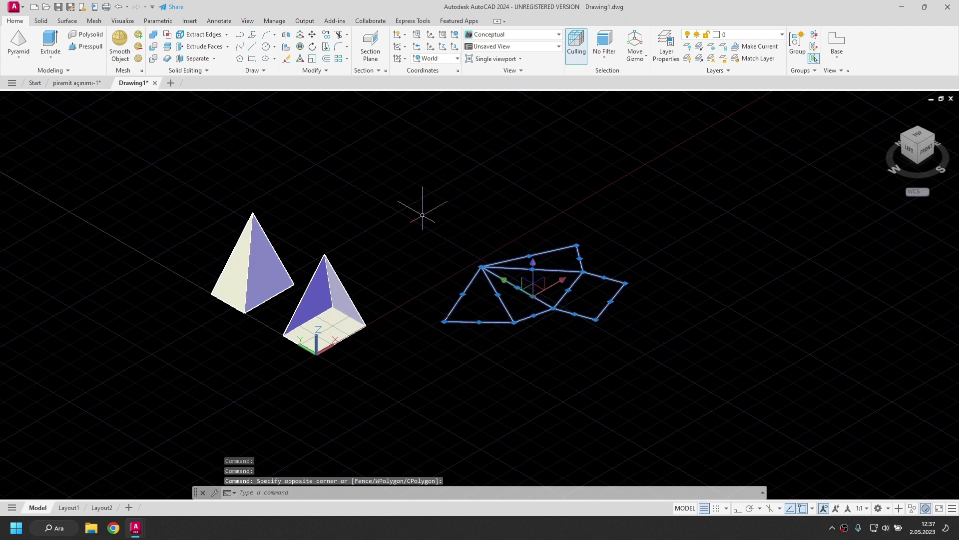
key(ctrl+c)
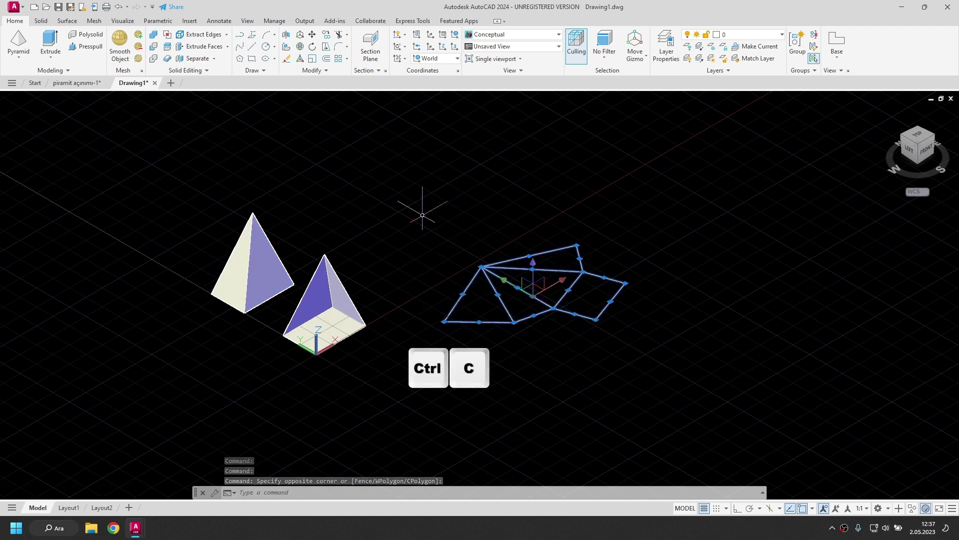
click(77, 83)
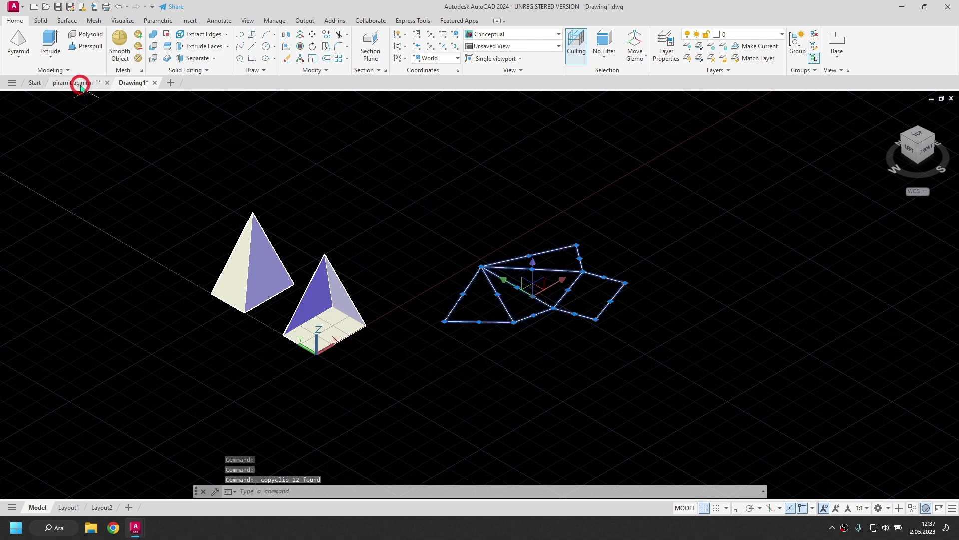
Paste the clipboard net into piramit açınımı-1, to the right of the square-pyramid net
middle_drag(633, 270, 265, 258)
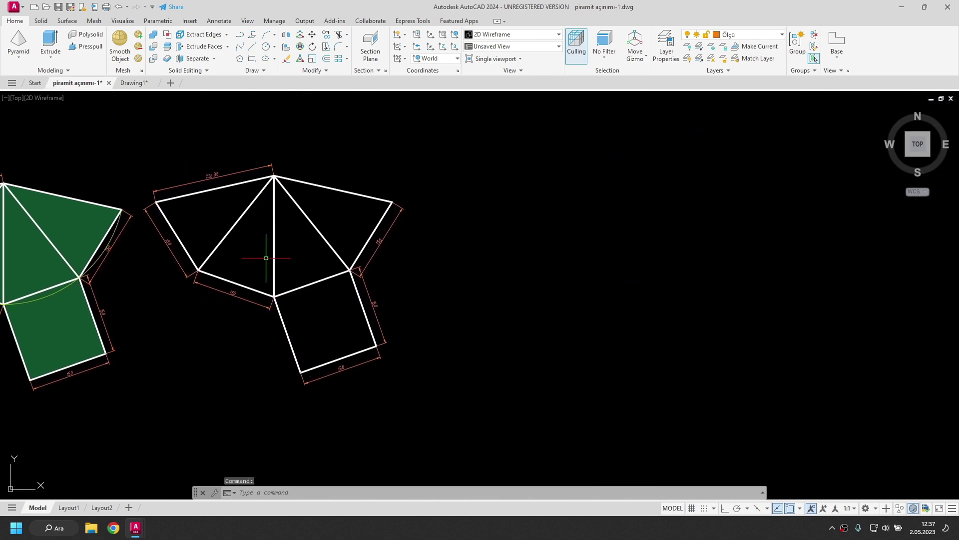
right_click(511, 206)
mouse_move(574, 235)
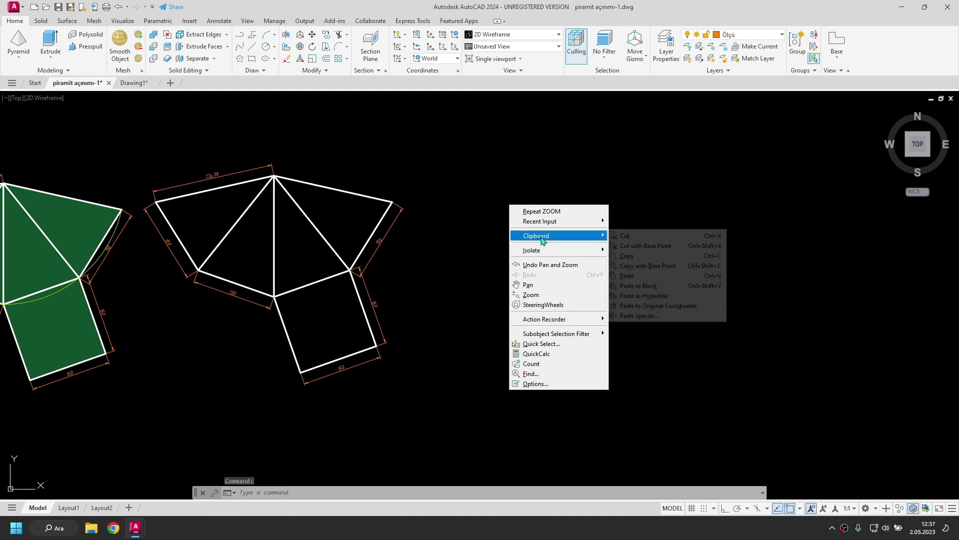
click(642, 278)
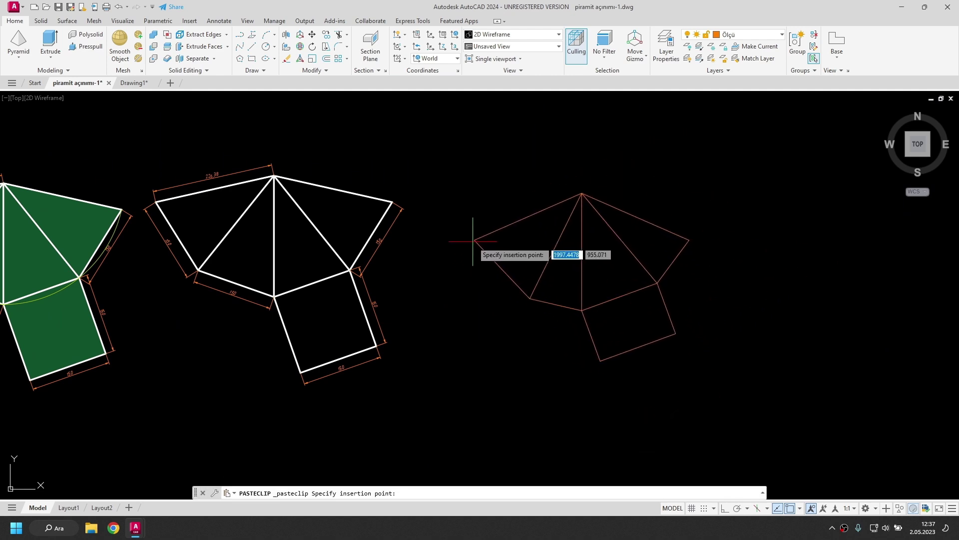
click(616, 342)
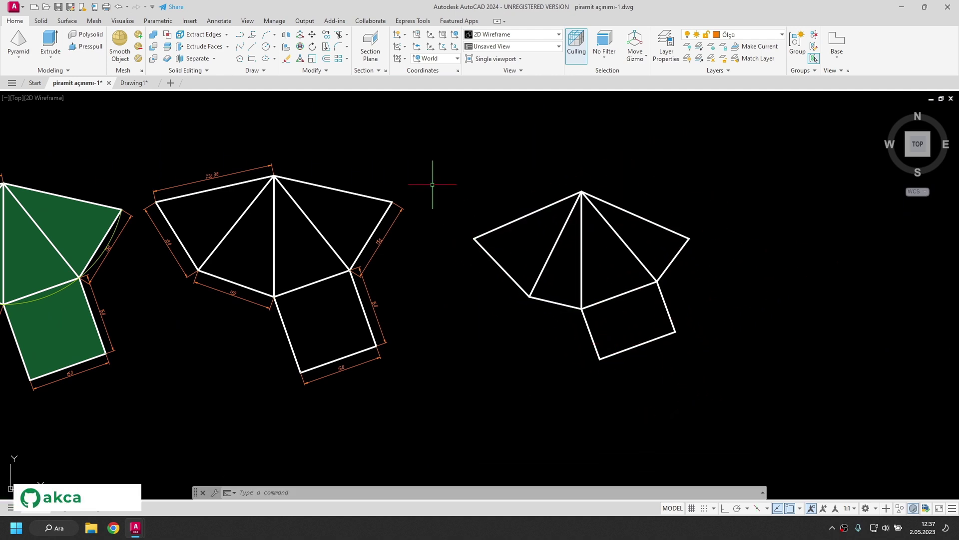
Add aligned dimensions 219,37 on the upper slanted edge and 150 and 100 on the left triangle
click(218, 22)
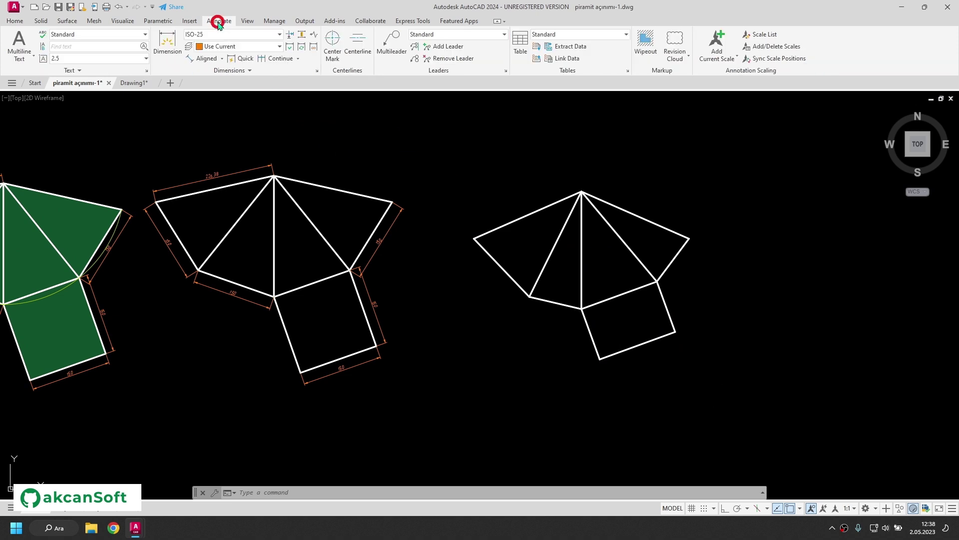
click(206, 59)
scroll(517, 223, up, 2)
key(Return)
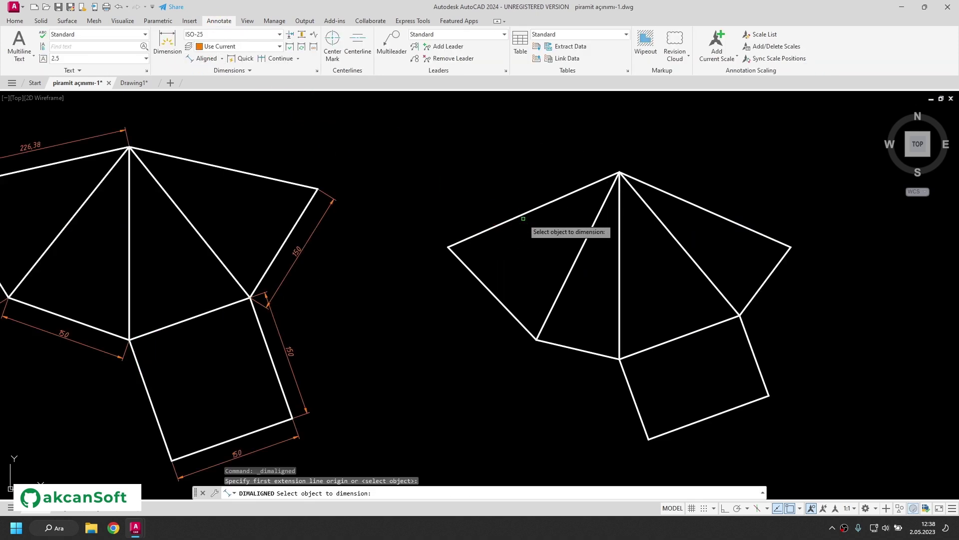
click(523, 214)
click(515, 199)
key(Return)
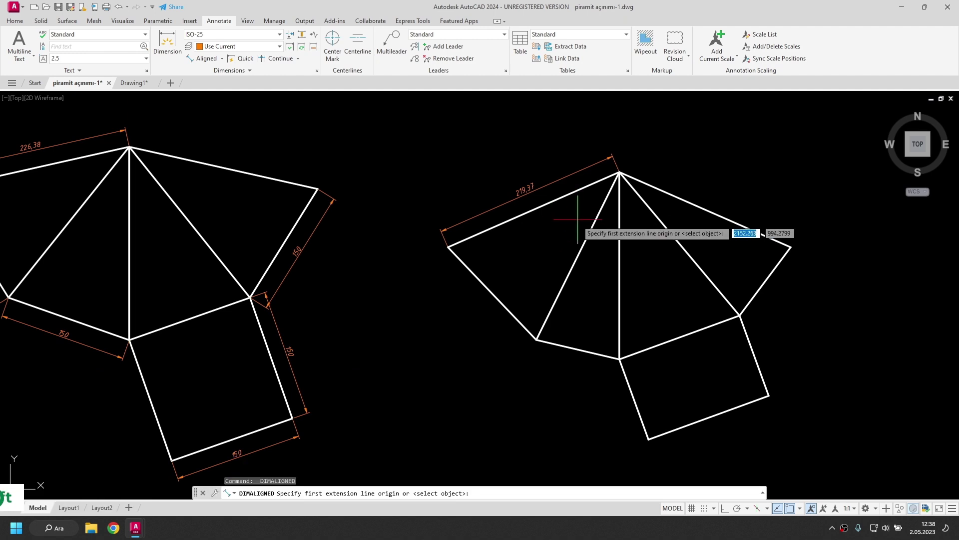
key(Return)
click(484, 284)
click(471, 300)
key(Return)
key(Return)
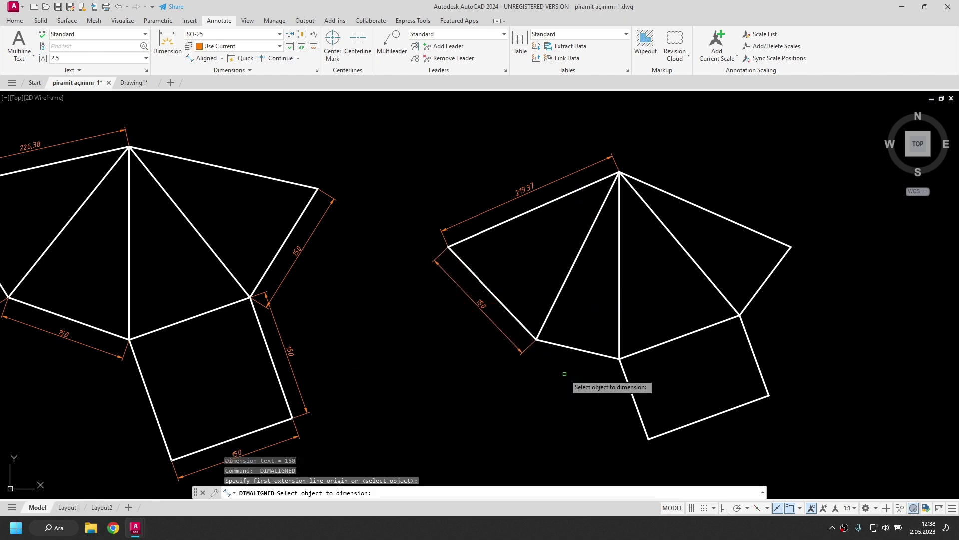
click(572, 349)
click(577, 372)
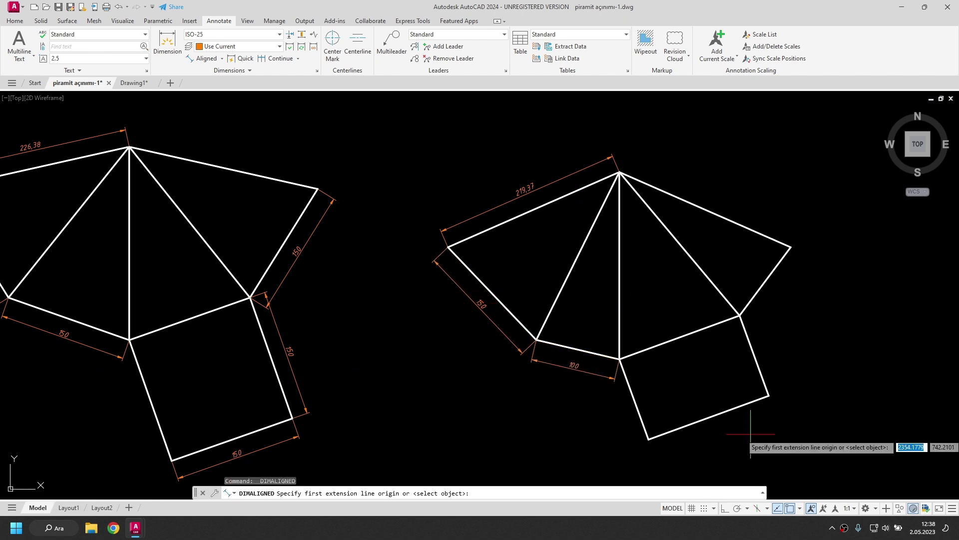
Dimension the square base's left (100) and bottom (150) edges and the right triangle's edge (100)
key(Return)
click(642, 419)
click(625, 422)
key(Return)
key(Return)
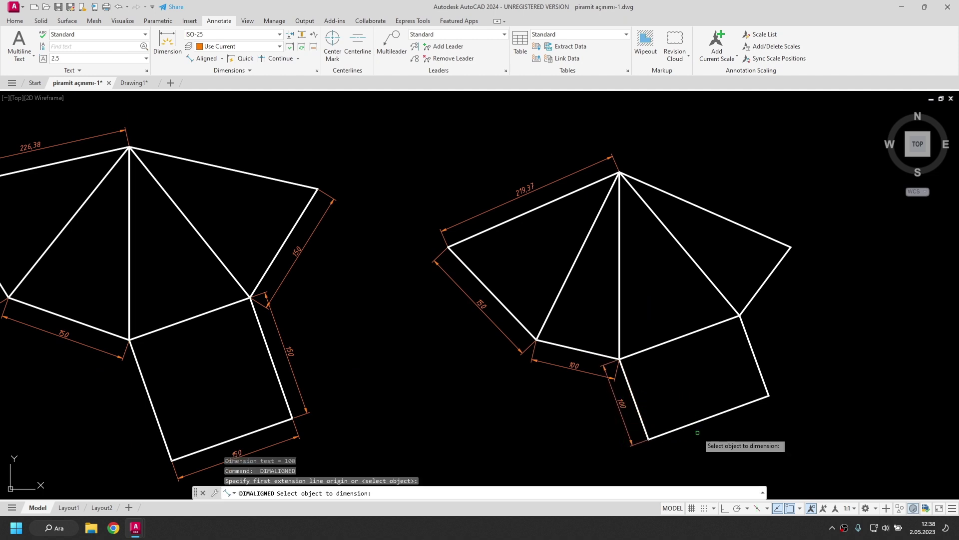
click(704, 420)
click(710, 430)
key(Return)
key(Return)
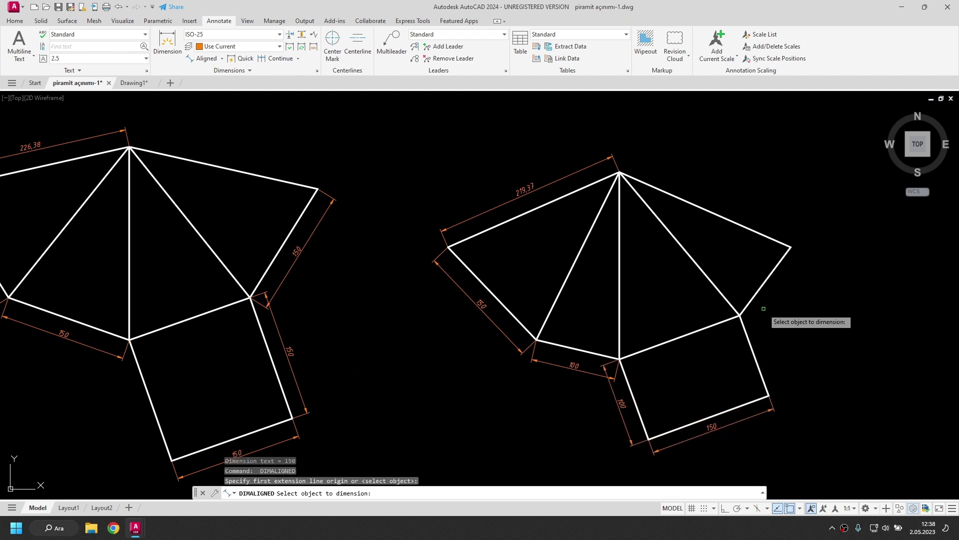
click(753, 299)
click(766, 301)
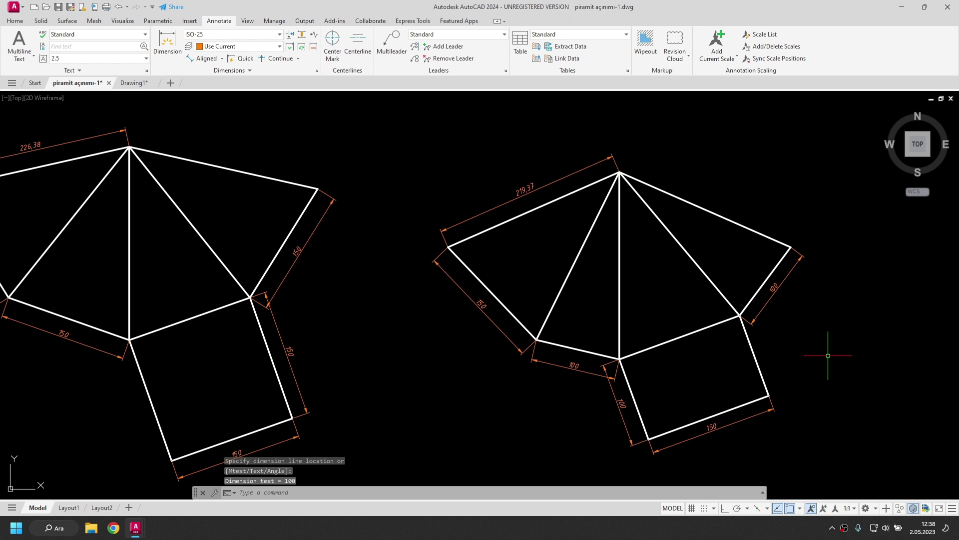
key(Escape)
Shift the dimensioned net slightly up and left and zoom out to the whole drawing
click(830, 450)
click(420, 140)
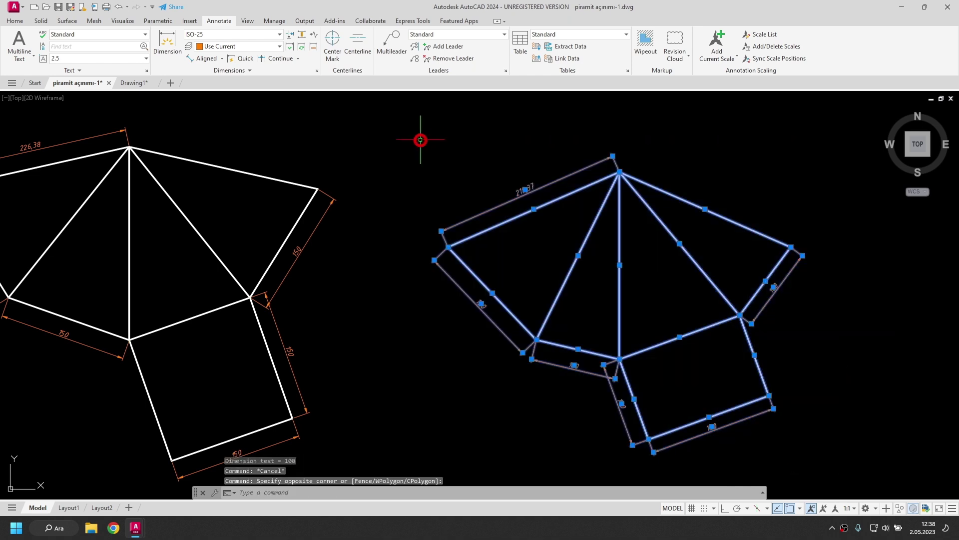
drag(676, 197, 619, 154)
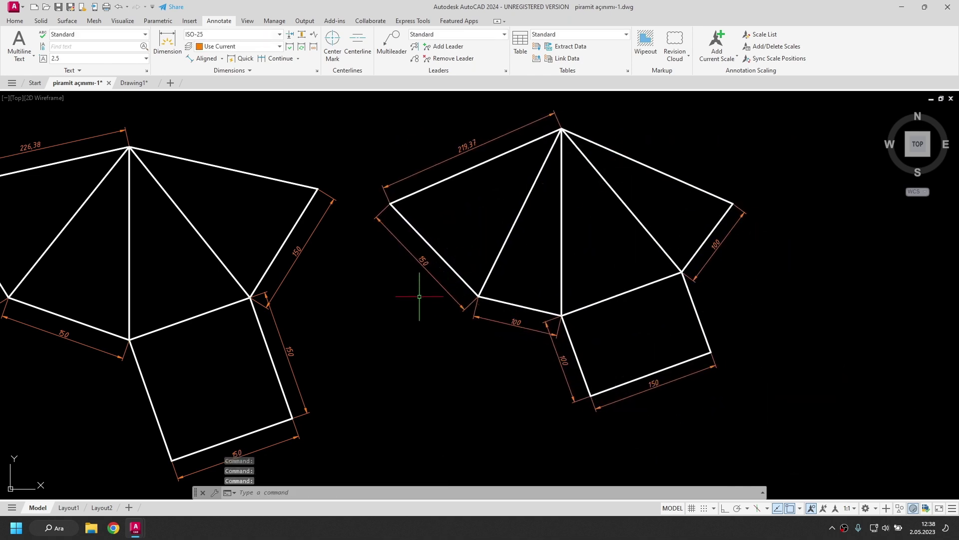
middle_click(398, 291)
middle_click(399, 291)
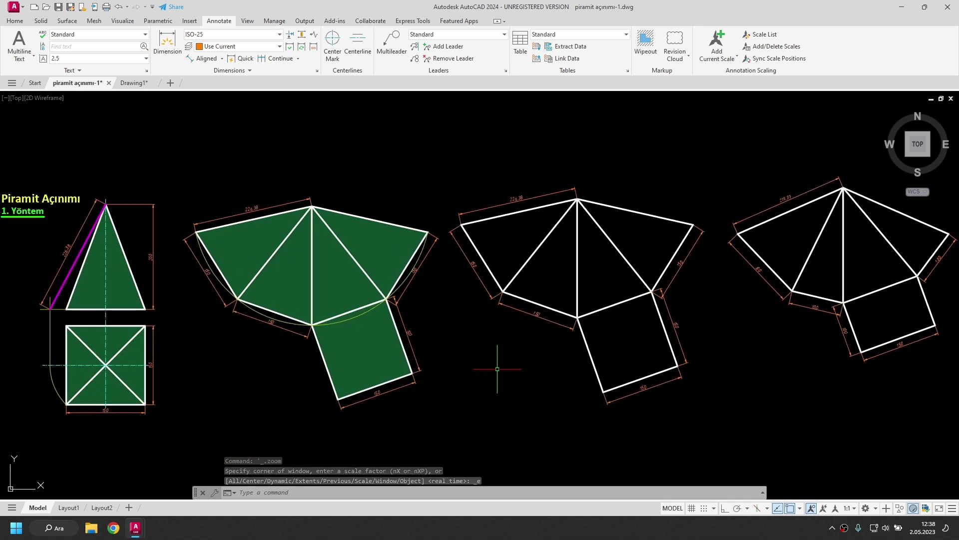